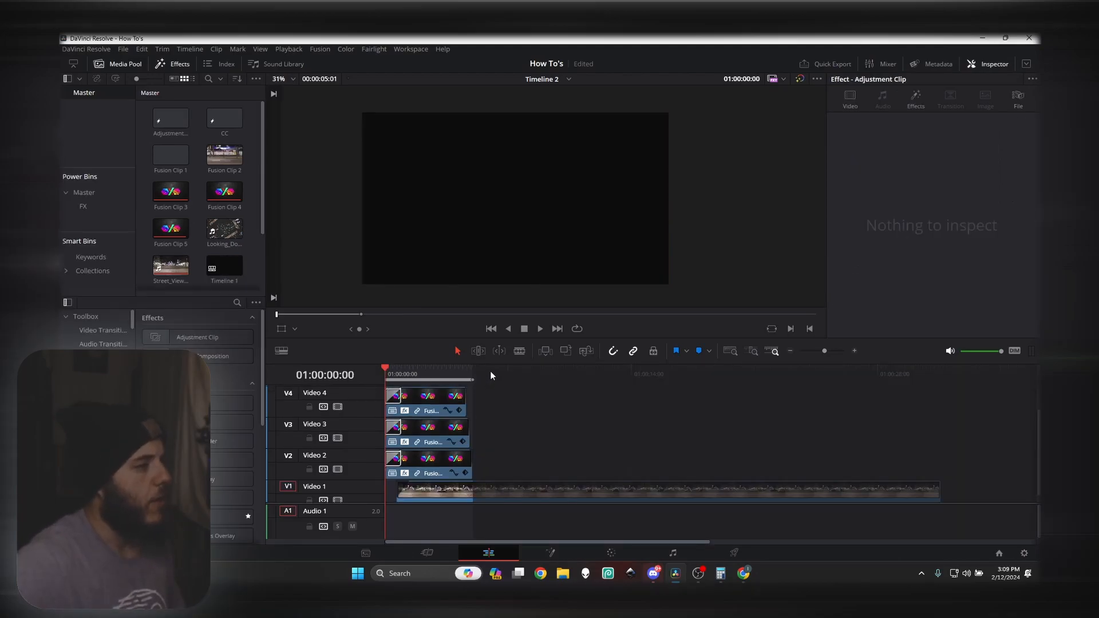
# Play the existing logo intro from the start of the timeline.
pyautogui.click(490, 371)
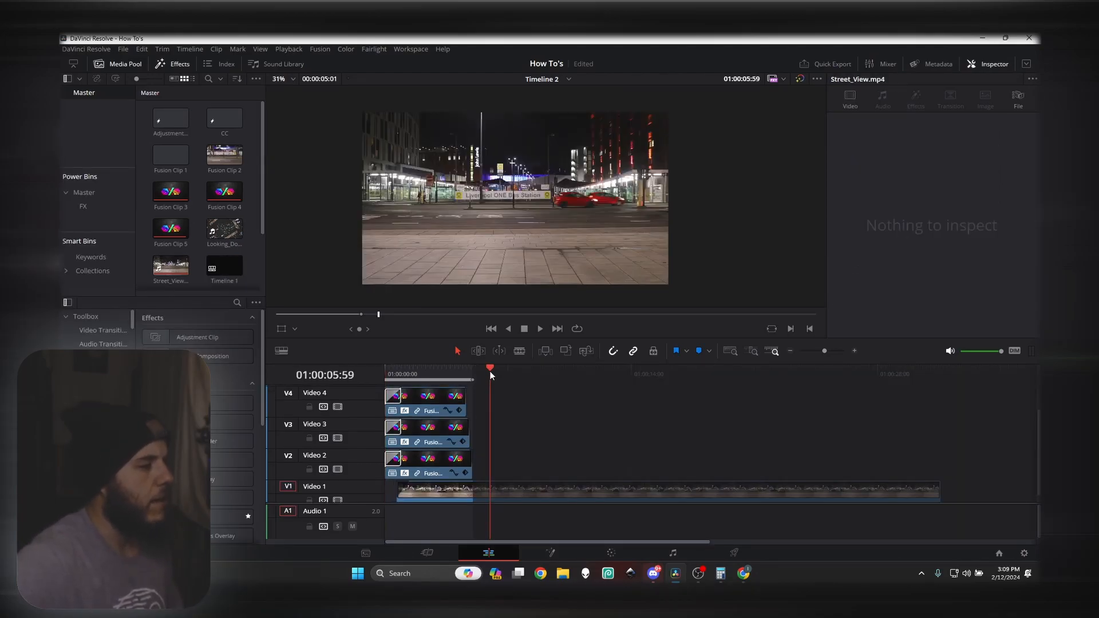
pyautogui.click(388, 377)
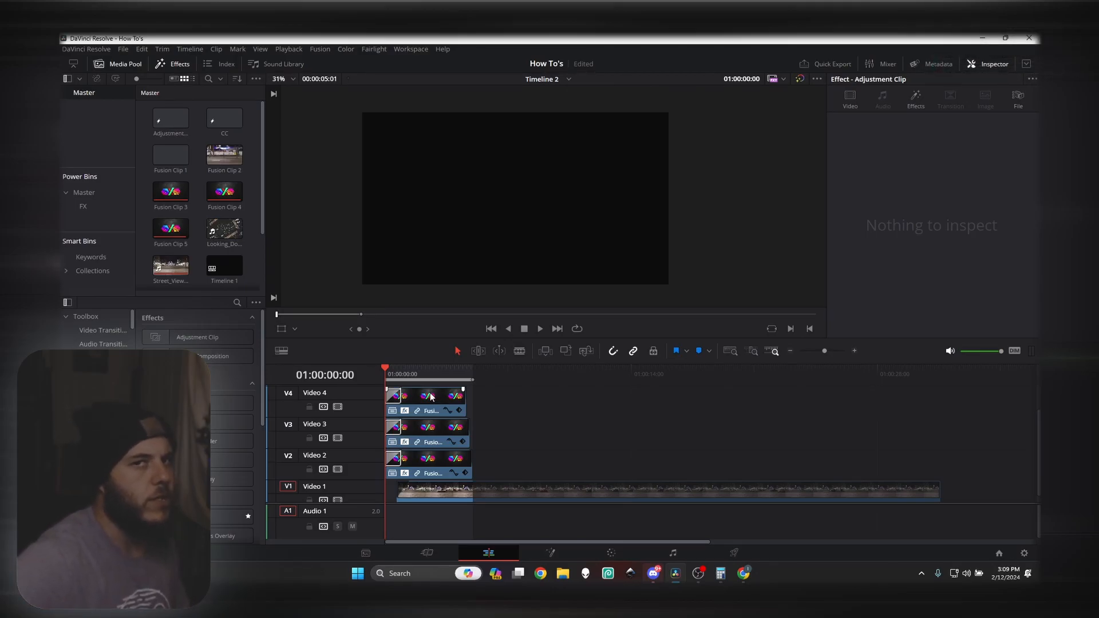
pyautogui.press('space')
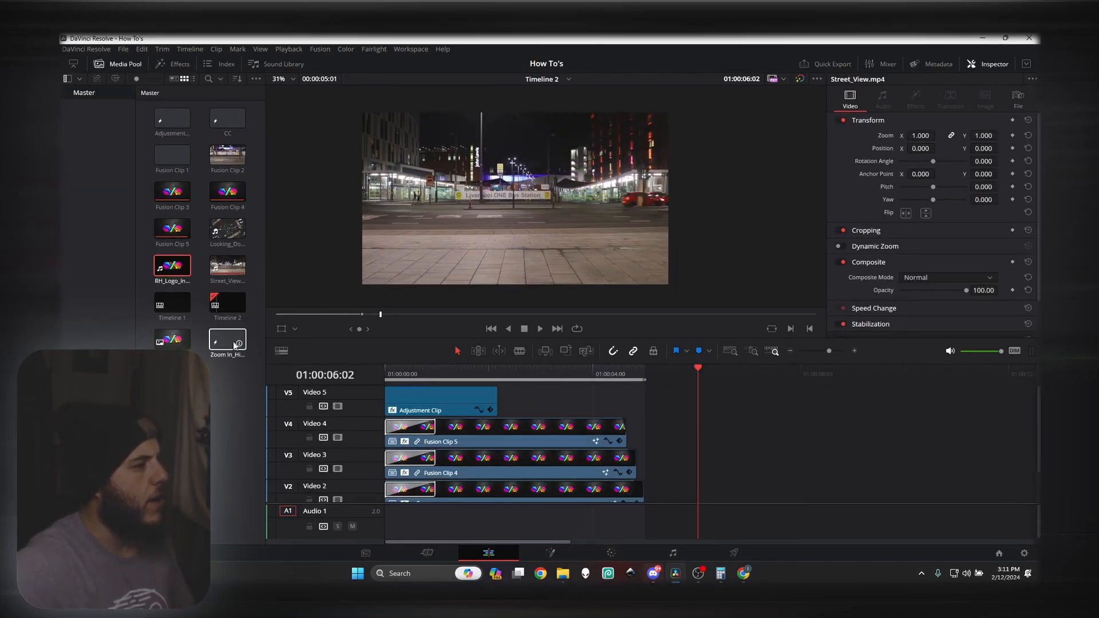
# Add the Trinity 2560x1440.jpg image to Video 4 in the empty area after the existing clips and park the playhead over it.
pyautogui.moveTo(171, 339); pyautogui.dragTo(752, 438)
pyautogui.click(758, 372)
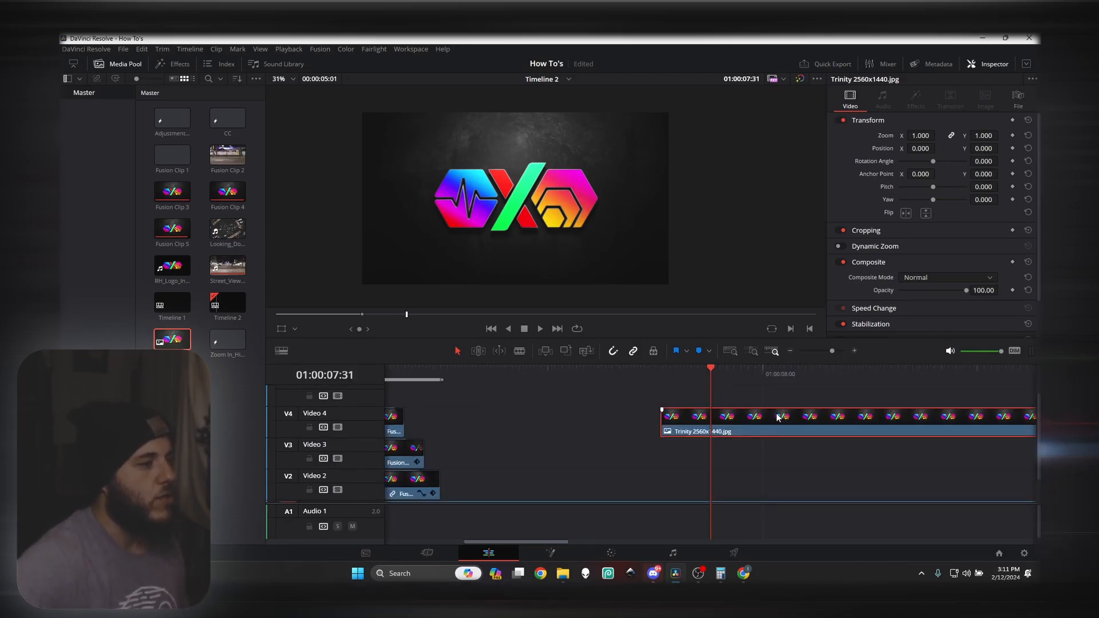
pyautogui.rightClick(776, 416)
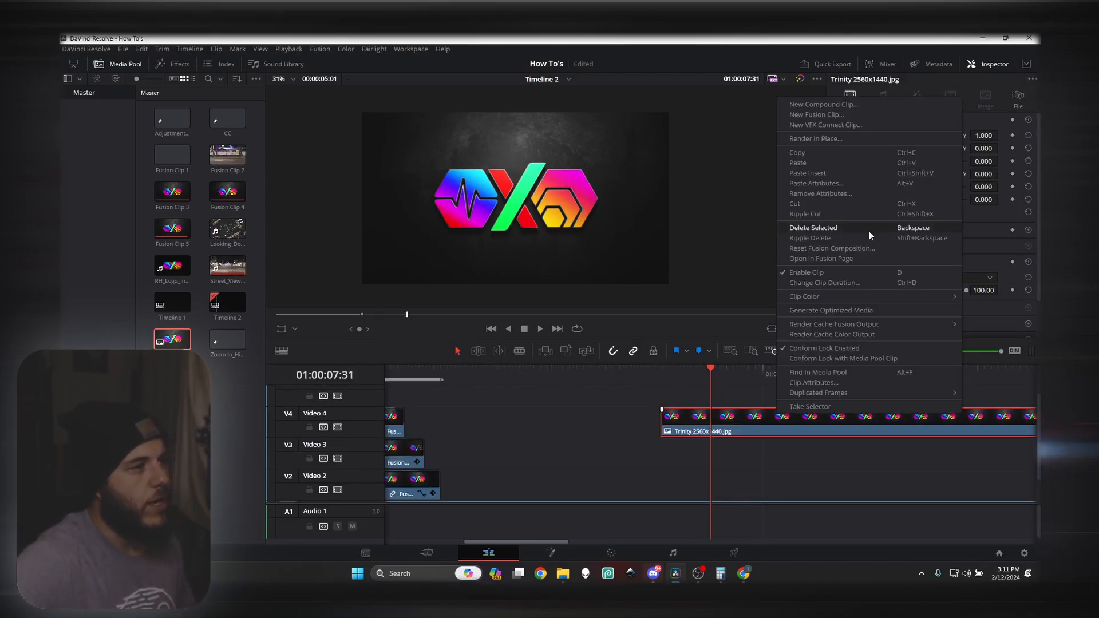
pyautogui.click(744, 301)
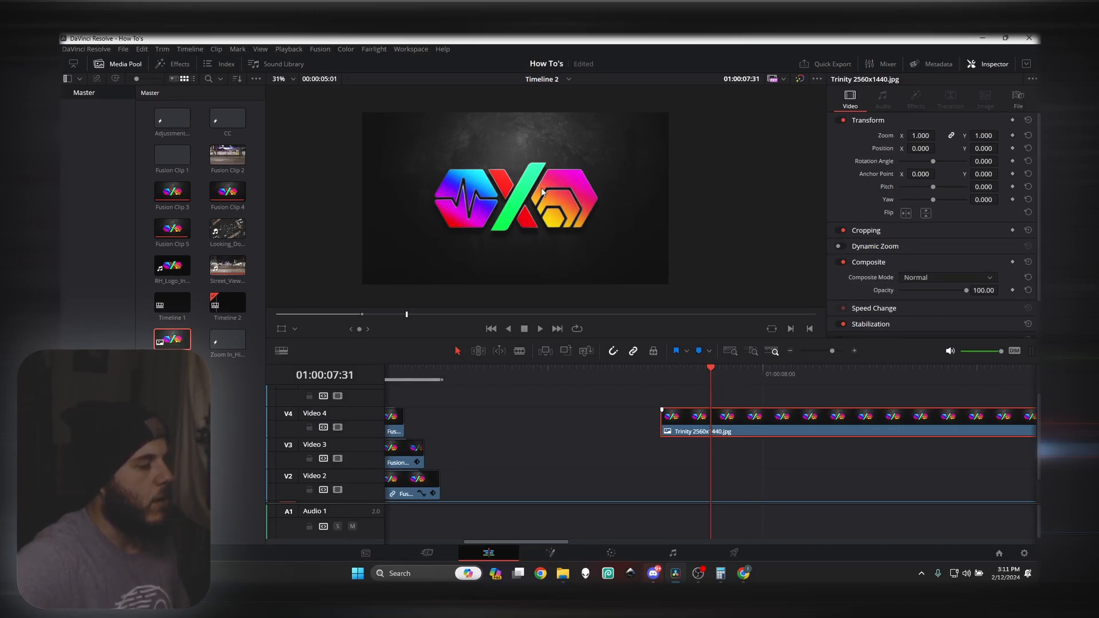
pyautogui.moveTo(400, 377); pyautogui.dragTo(709, 373)
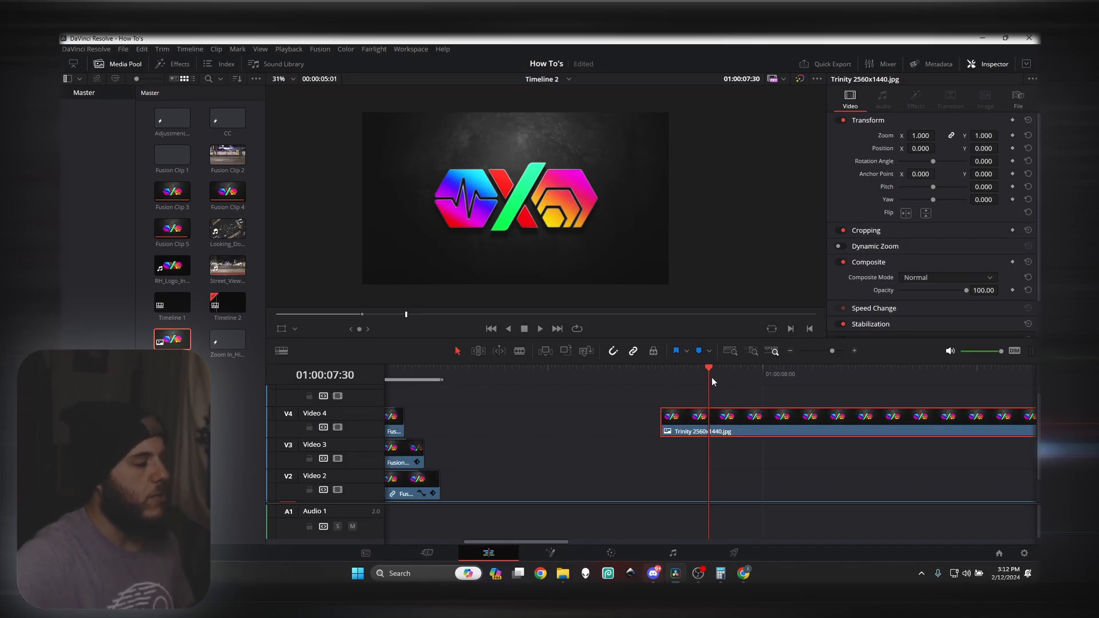
# Paste a copy of the Trinity image clip onto Video 4 and undo the paste.
pyautogui.scroll(1, 676, 430)
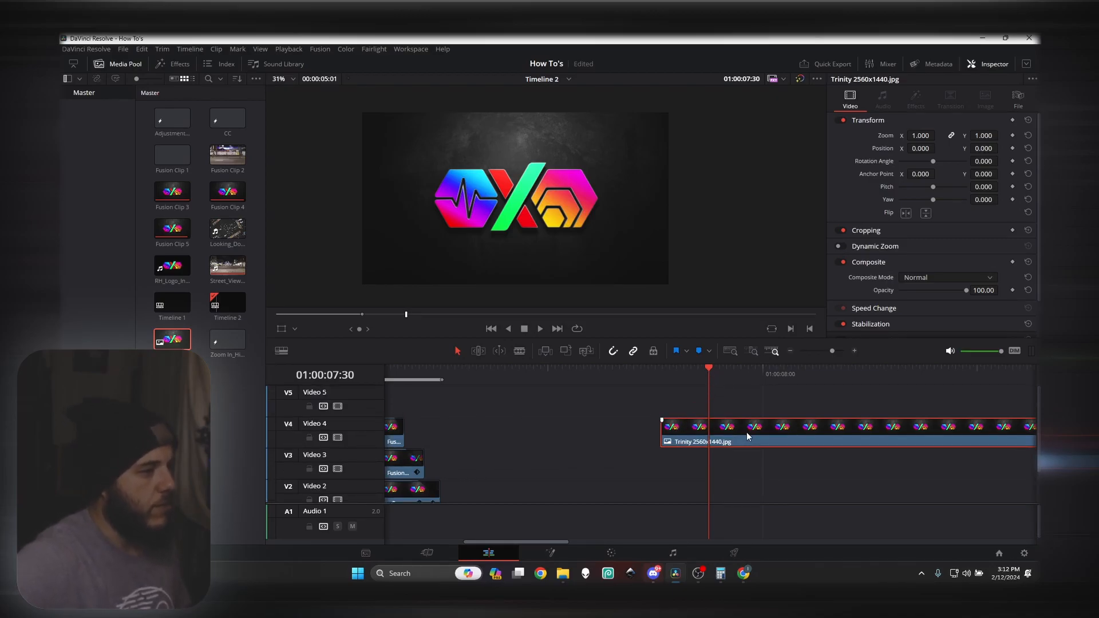
pyautogui.hotkey('ctrl', 'c')
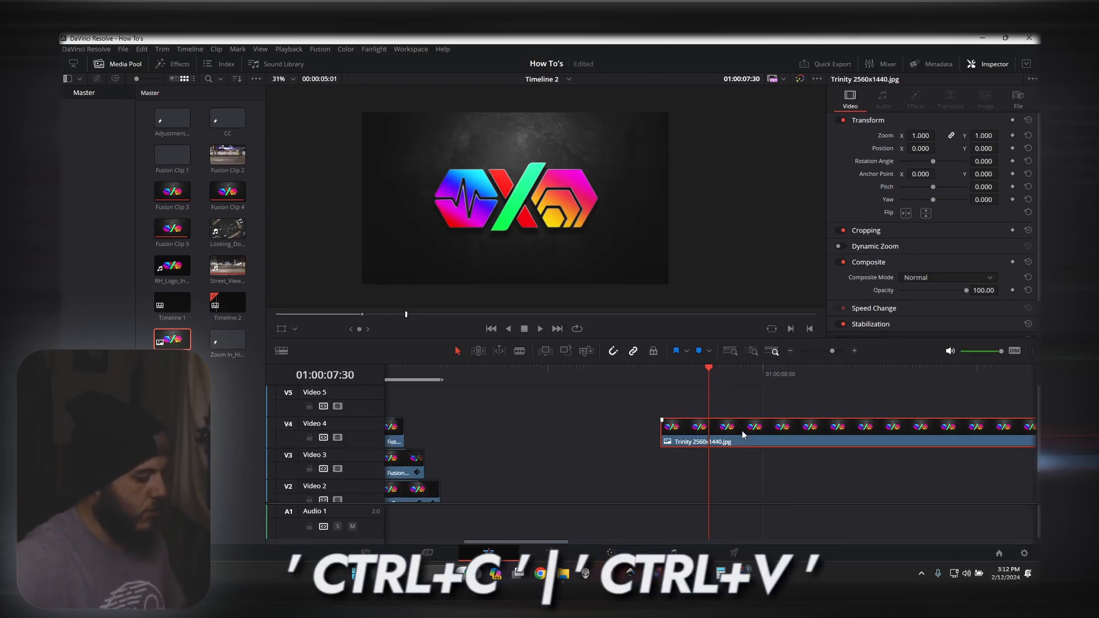
pyautogui.hotkey('ctrl', 'v')
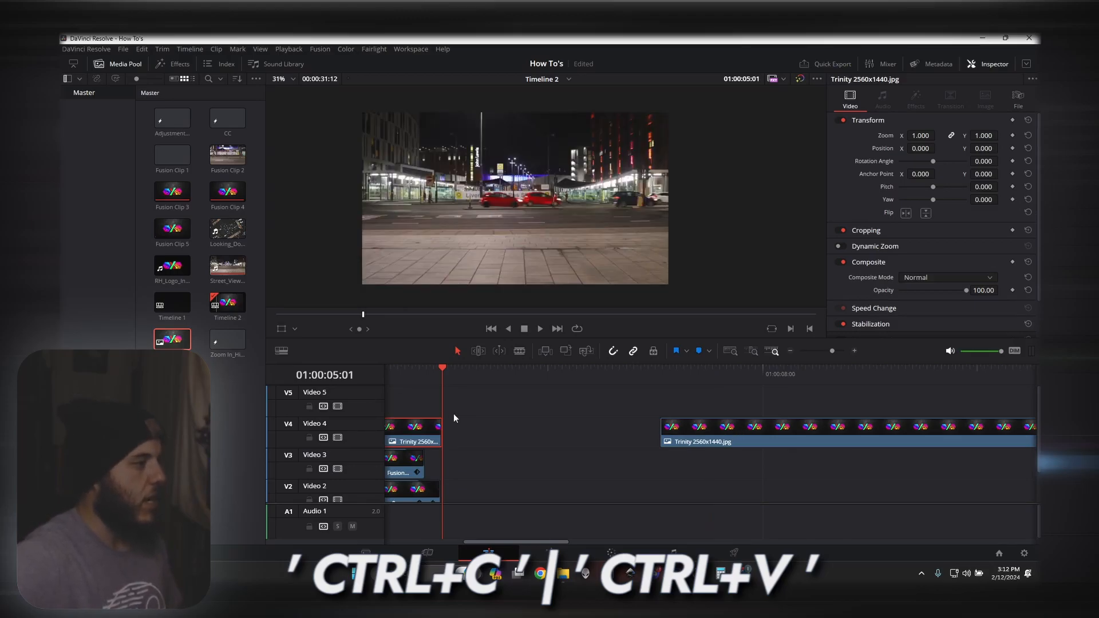
pyautogui.scroll(-4, 449, 417)
pyautogui.scroll(3, 449, 418)
pyautogui.hotkey('ctrl', 'z')
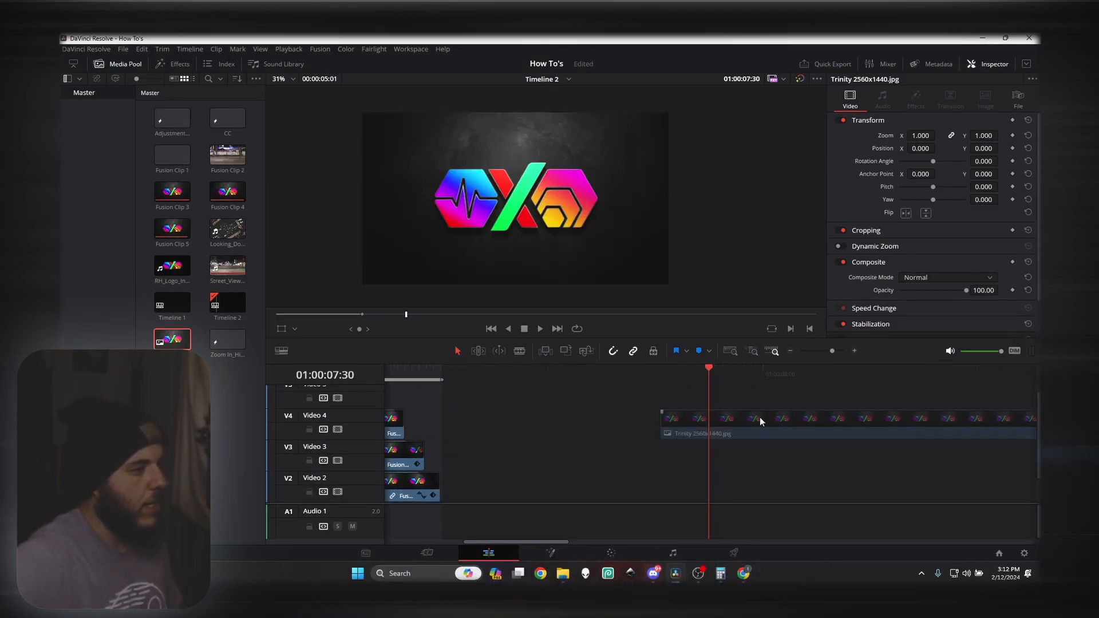
# Duplicate the Trinity image clip onto Video 3 and Video 2, aligned with the original, and move the playhead to the clips' start.
pyautogui.click(761, 422)
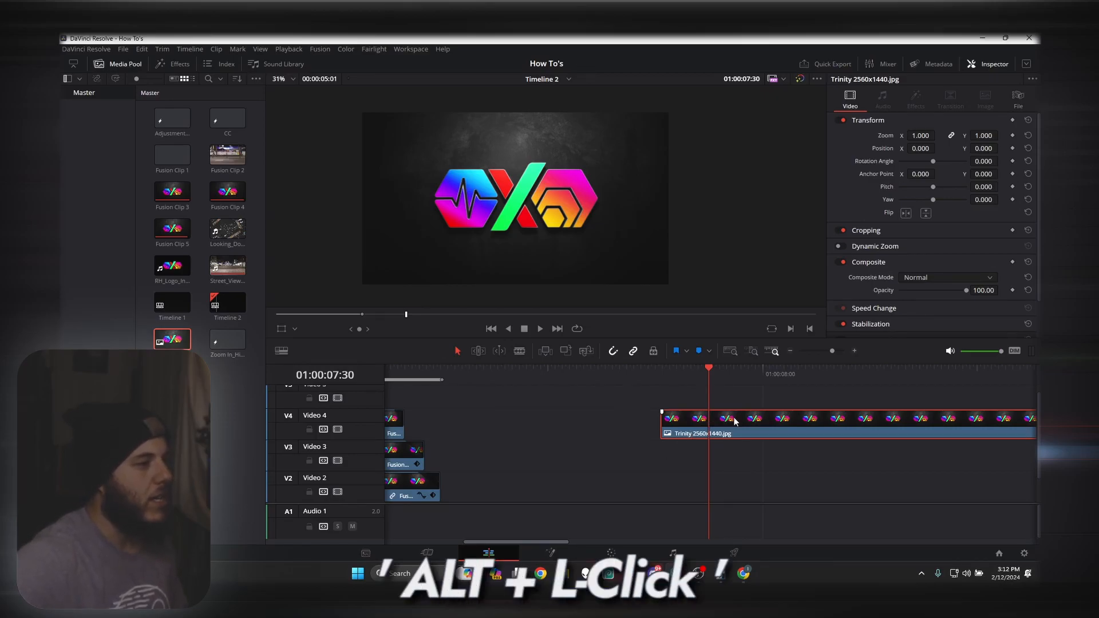
pyautogui.moveTo(734, 434); pyautogui.dragTo(730, 482)
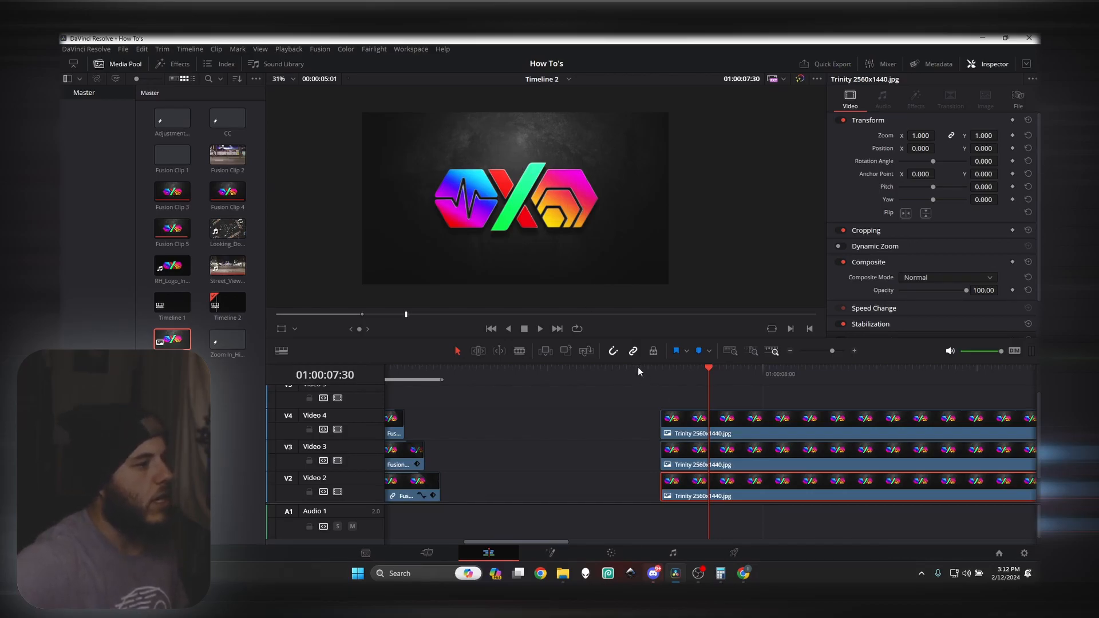
pyautogui.press('Up')
# Open the Video 4 Trinity clip in Fusion and add a Polygon mask node connected to MediaIn1.
pyautogui.click(712, 420)
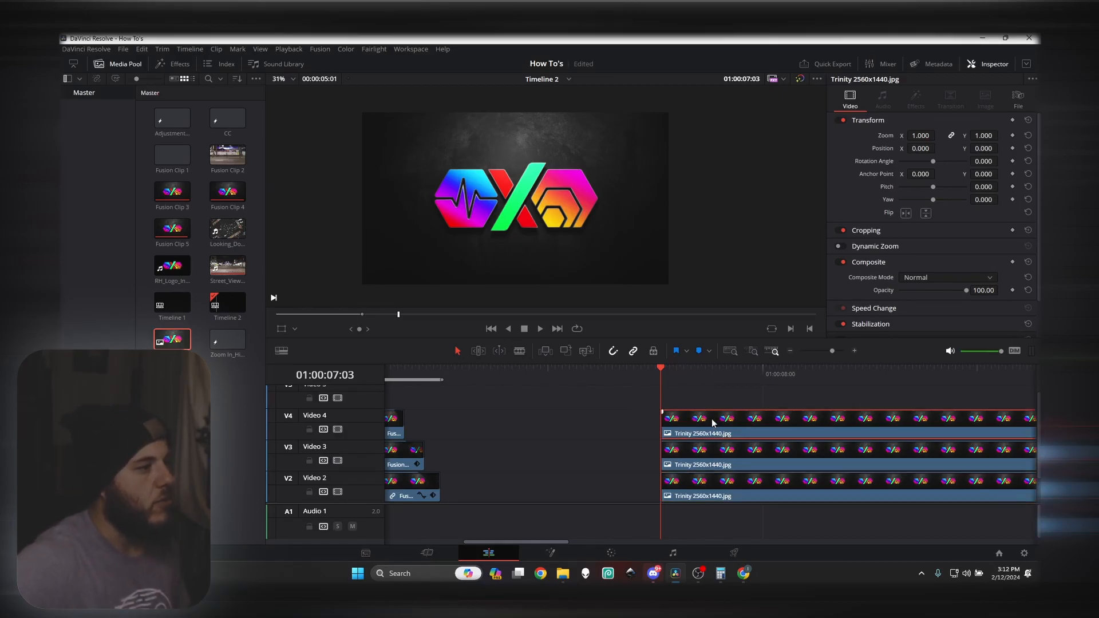
pyautogui.rightClick(708, 418)
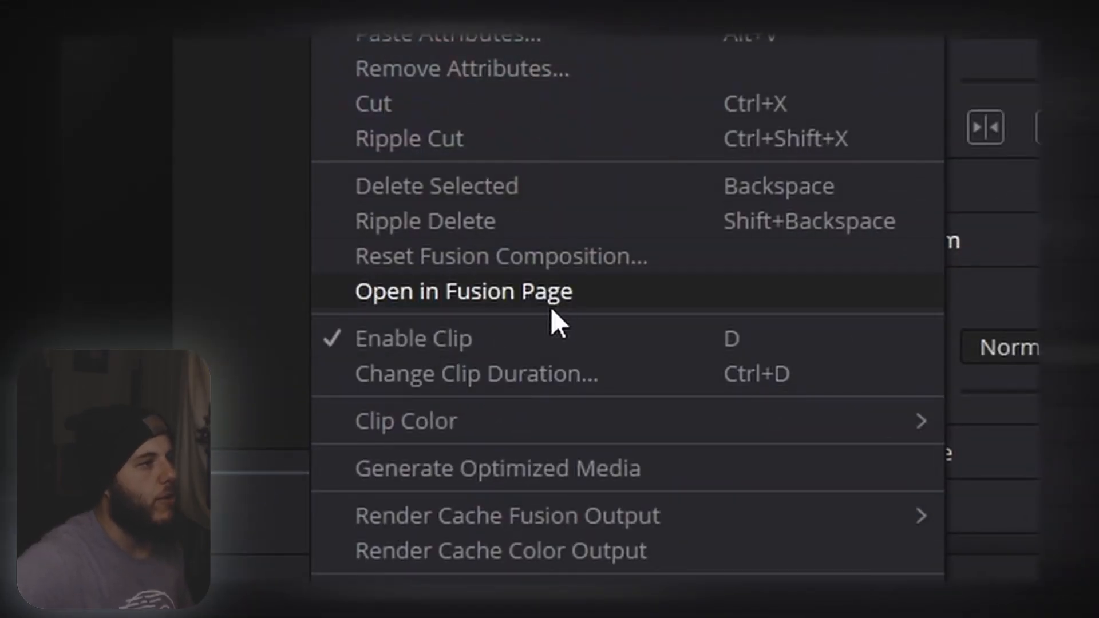
pyautogui.click(545, 300)
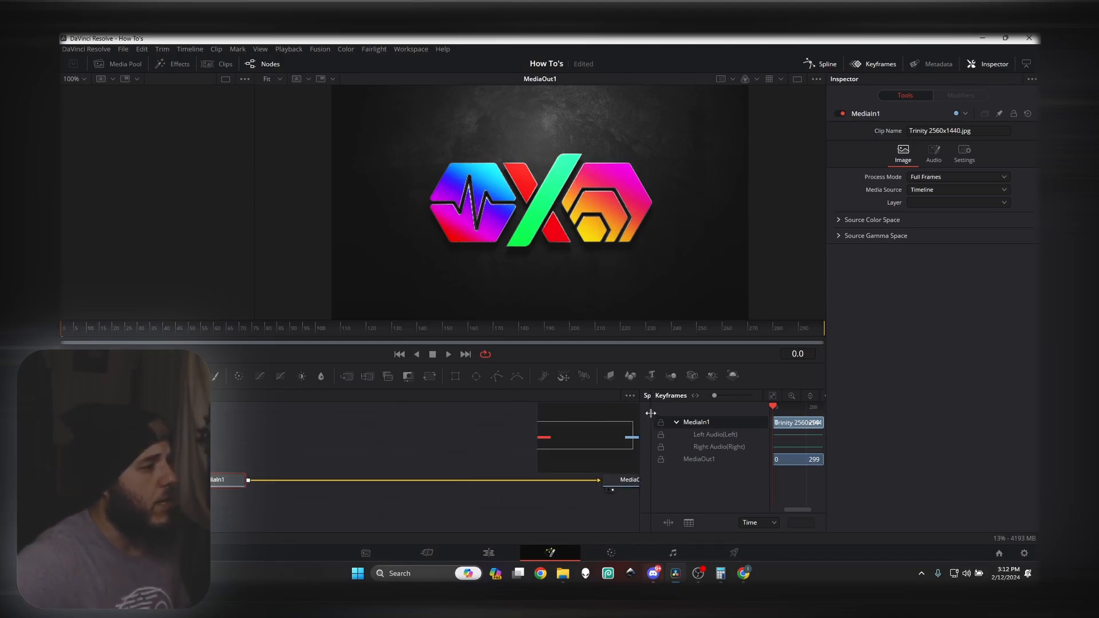
pyautogui.moveTo(629, 481); pyautogui.dragTo(420, 481)
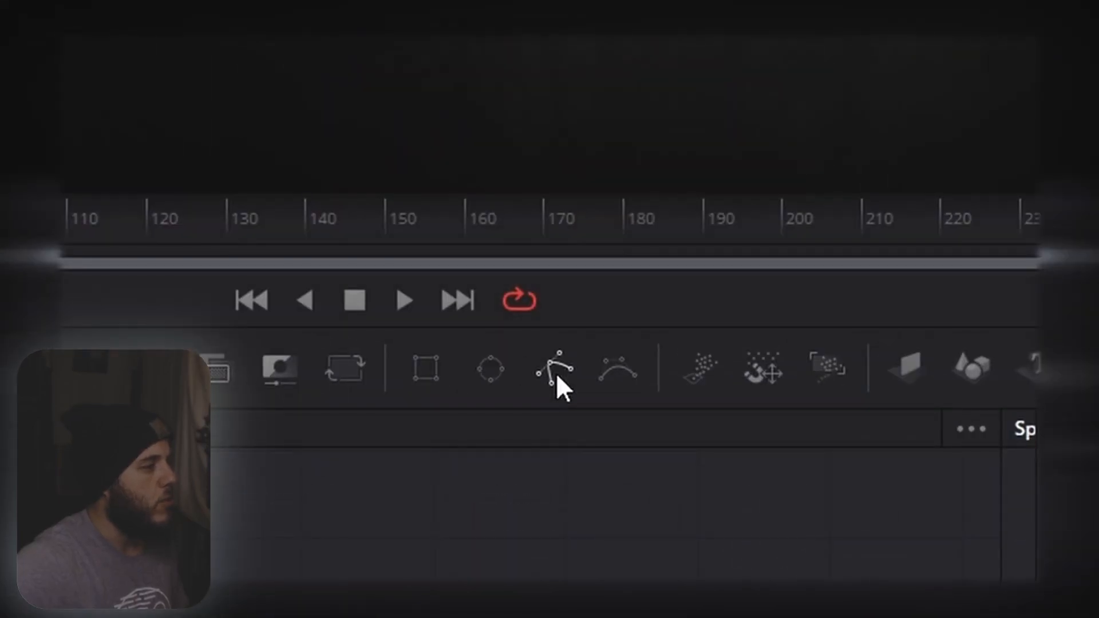
pyautogui.click(555, 373)
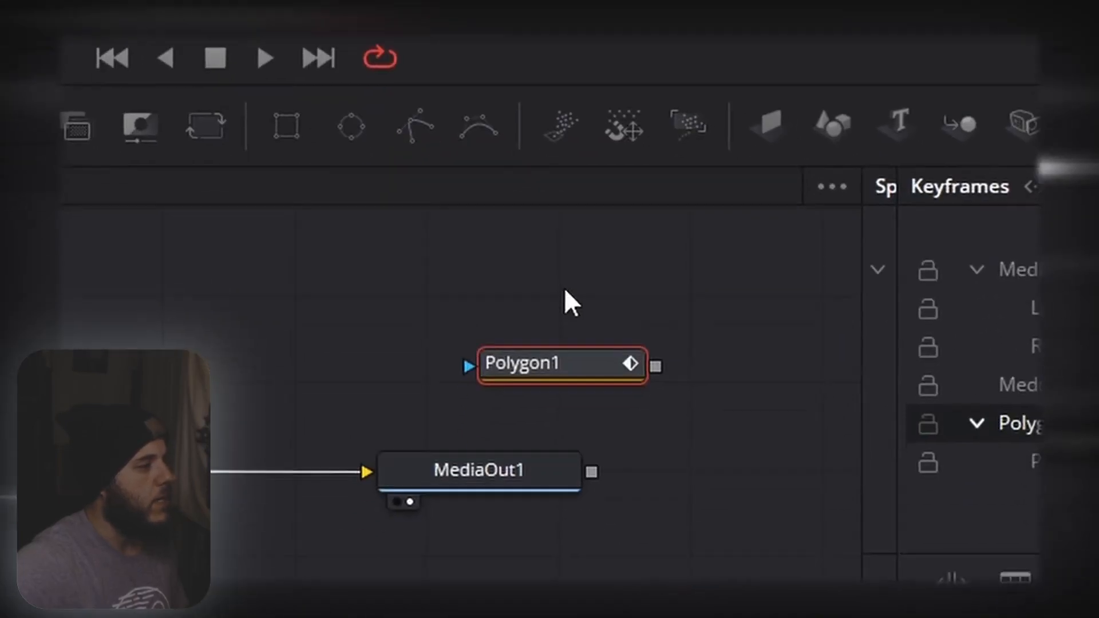
pyautogui.moveTo(653, 335); pyautogui.dragTo(550, 493)
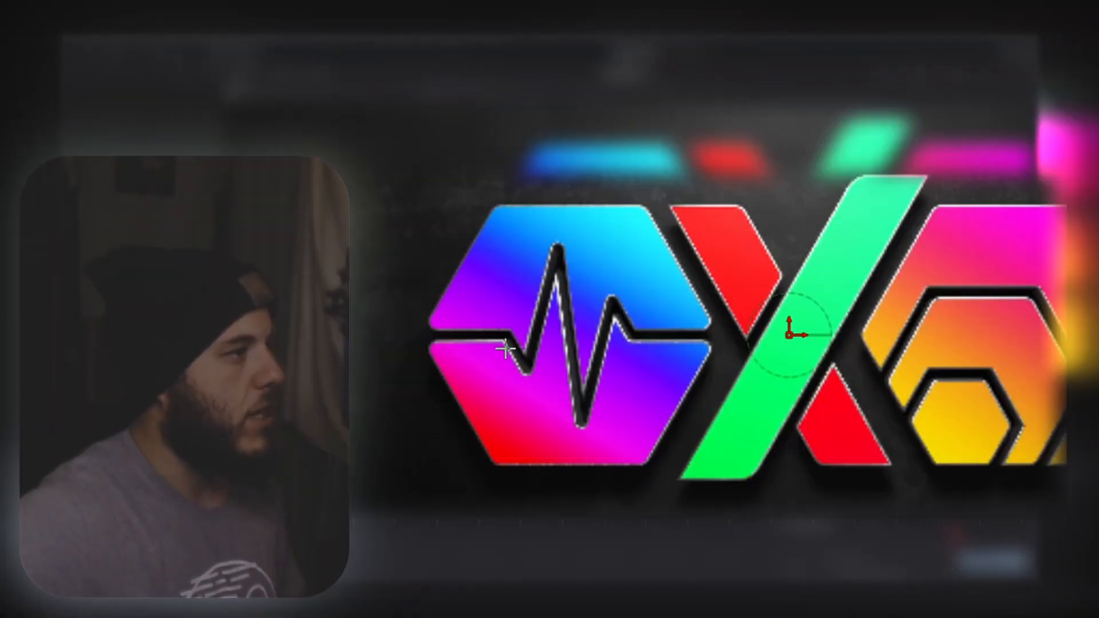
# Trace a closed polygon around the blue-pink pulse hexagon and enable the Polygon1 mask to isolate it.
pyautogui.click(421, 340)
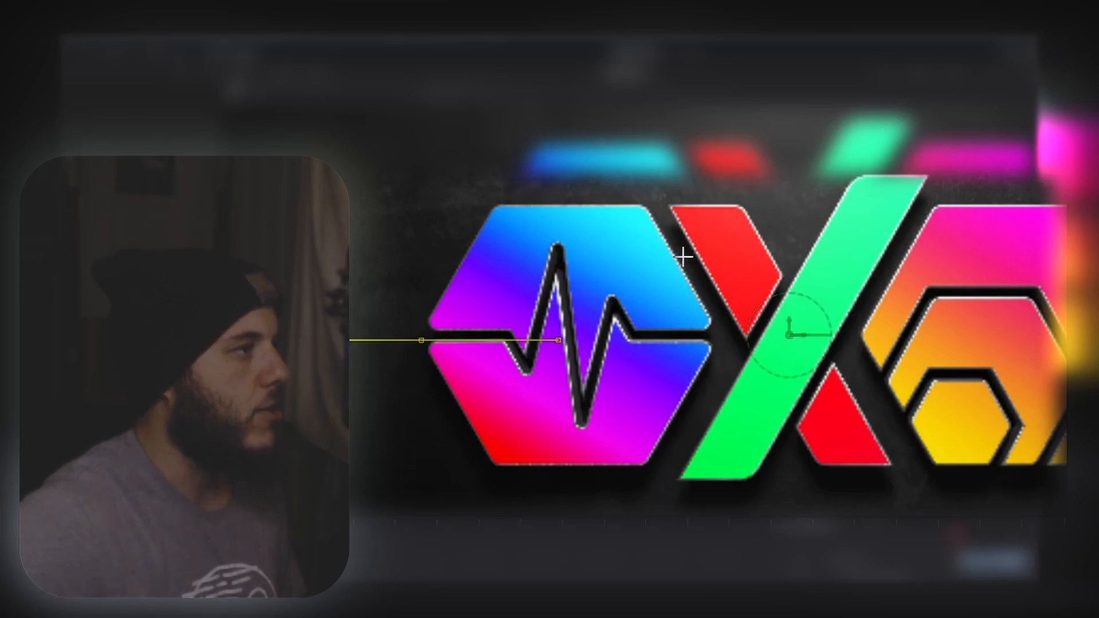
pyautogui.click(495, 205)
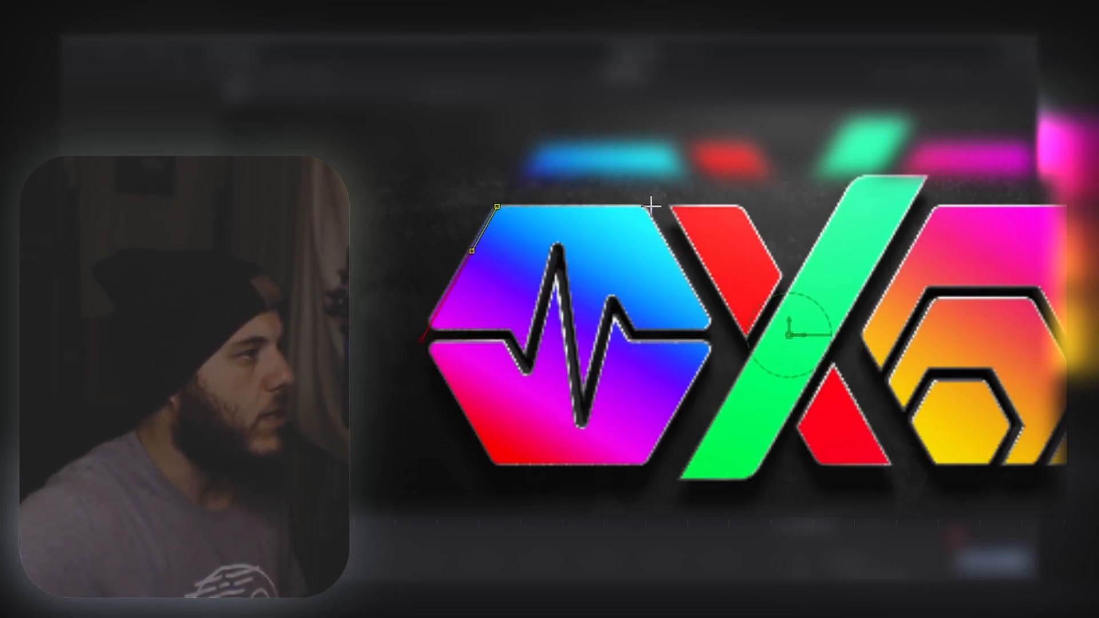
pyautogui.click(642, 205)
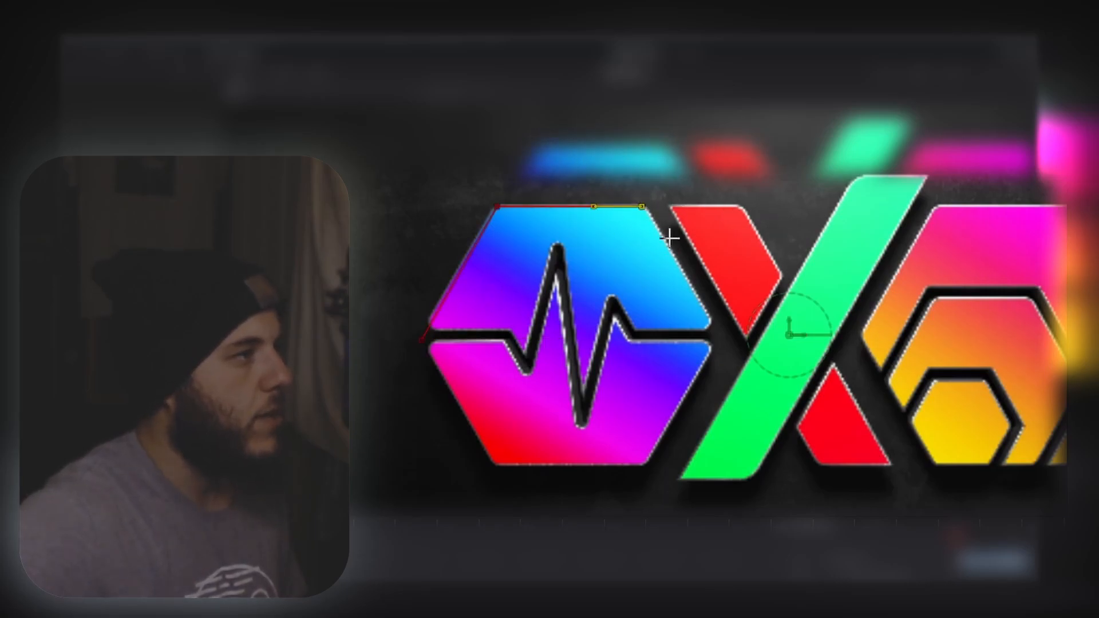
pyautogui.click(714, 339)
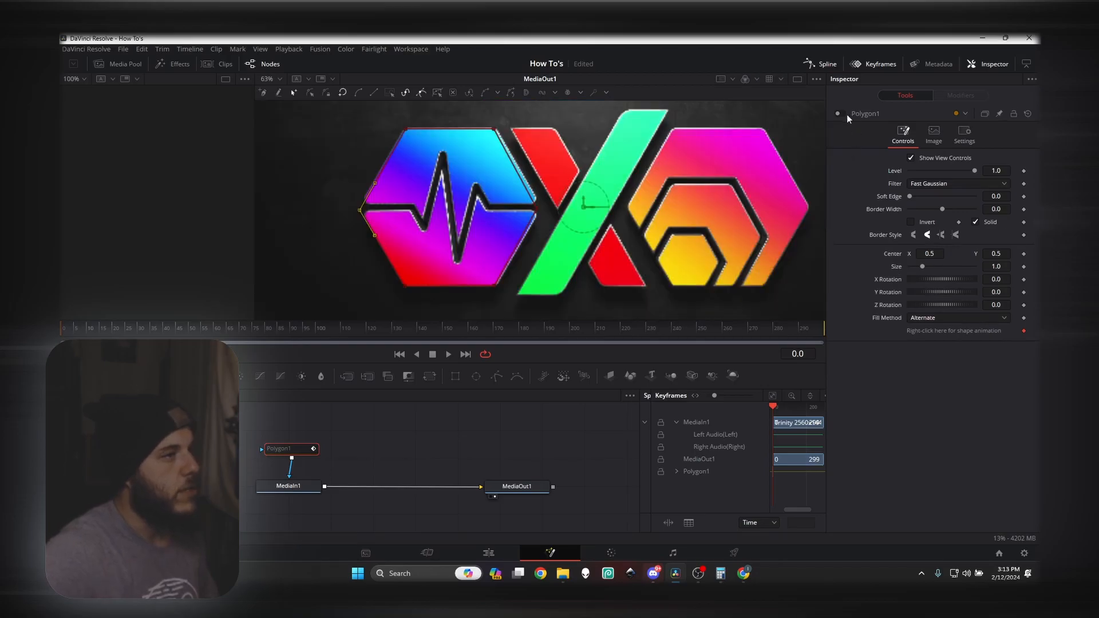
pyautogui.click(838, 114)
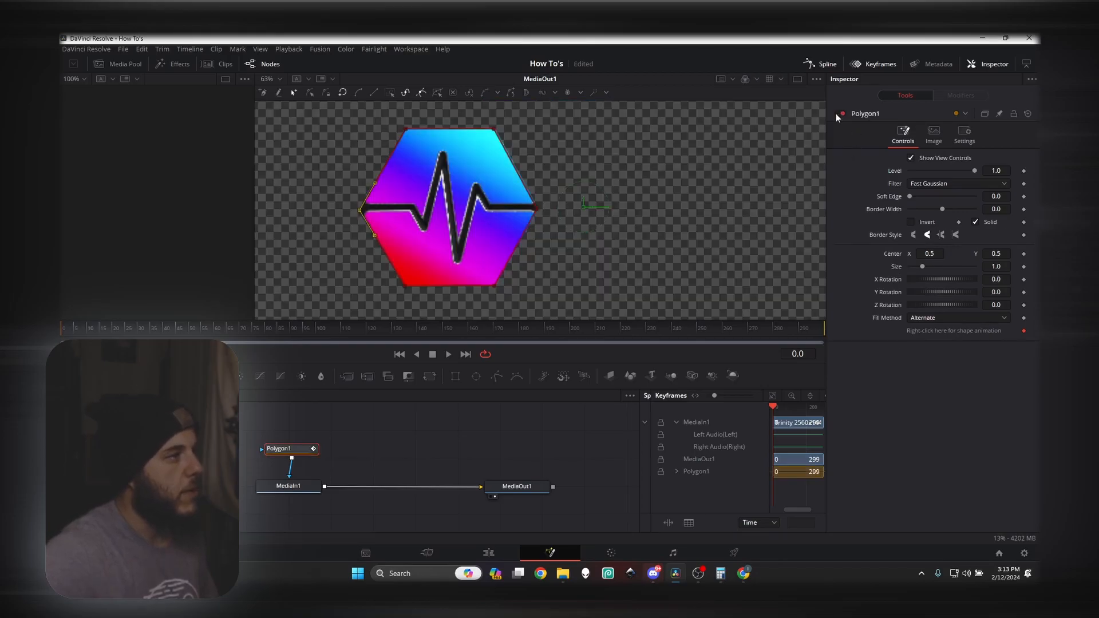
# Return to the timeline and open the Video 3 Trinity clip in Fusion.
pyautogui.click(498, 553)
pyautogui.rightClick(696, 452)
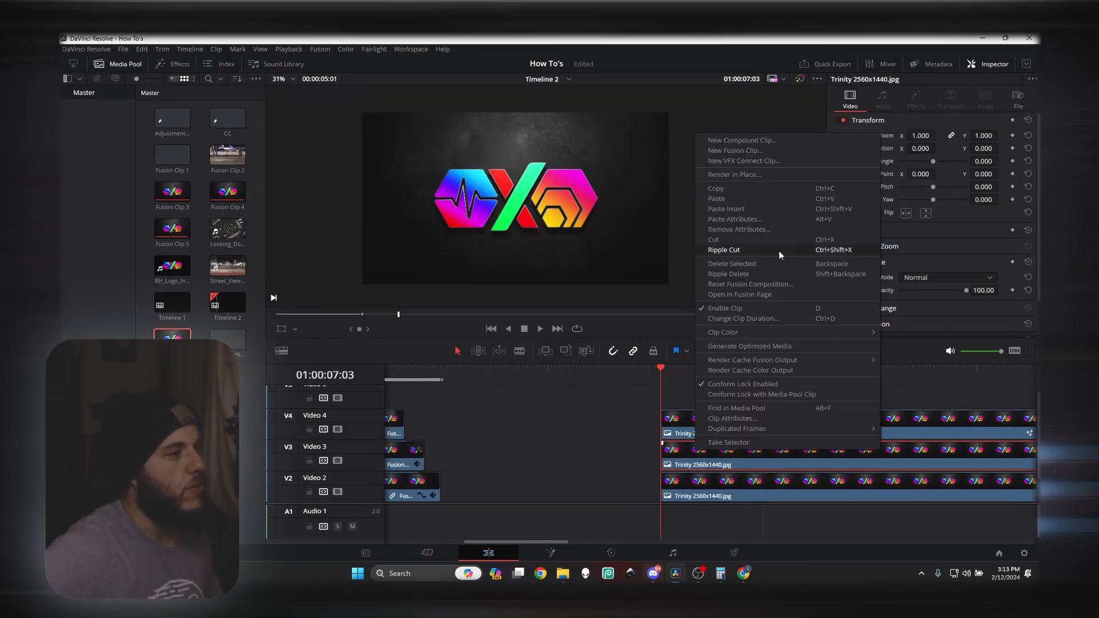
pyautogui.click(739, 294)
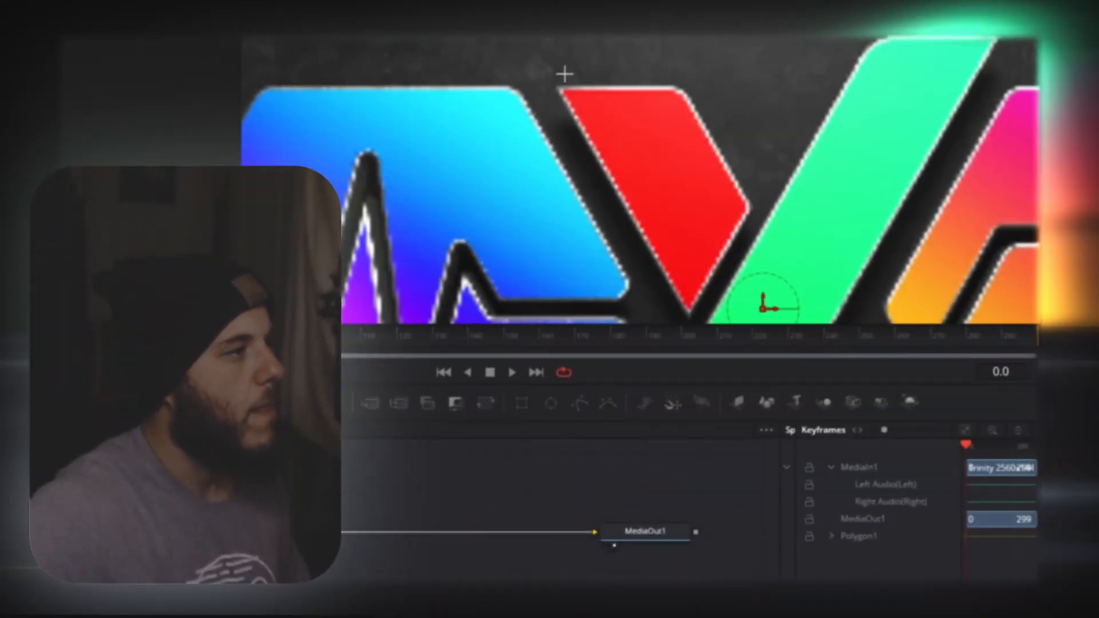
# Trace the X's upper outline with polygon points along the top red piece and the green stroke's top edge.
pyautogui.click(559, 87)
pyautogui.click(674, 88)
pyautogui.click(692, 105)
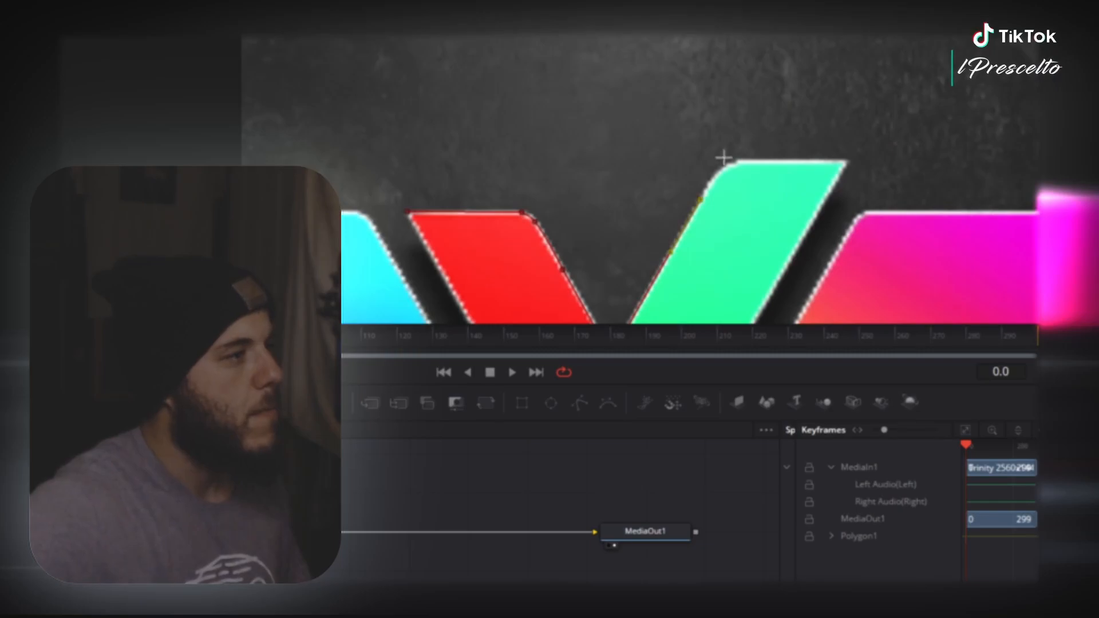
pyautogui.click(724, 158)
pyautogui.click(841, 160)
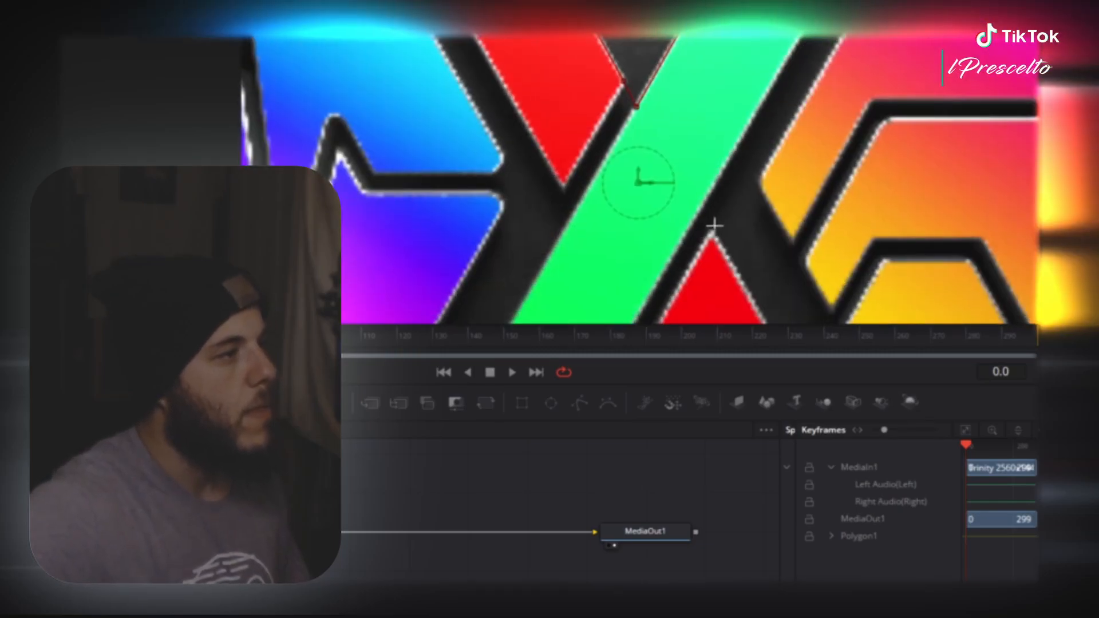
# Continue the X outline down its right side and around the lower red piece's right and bottom edges, redoing misplaced points.
pyautogui.moveTo(715, 225); pyautogui.dragTo(616, 92)
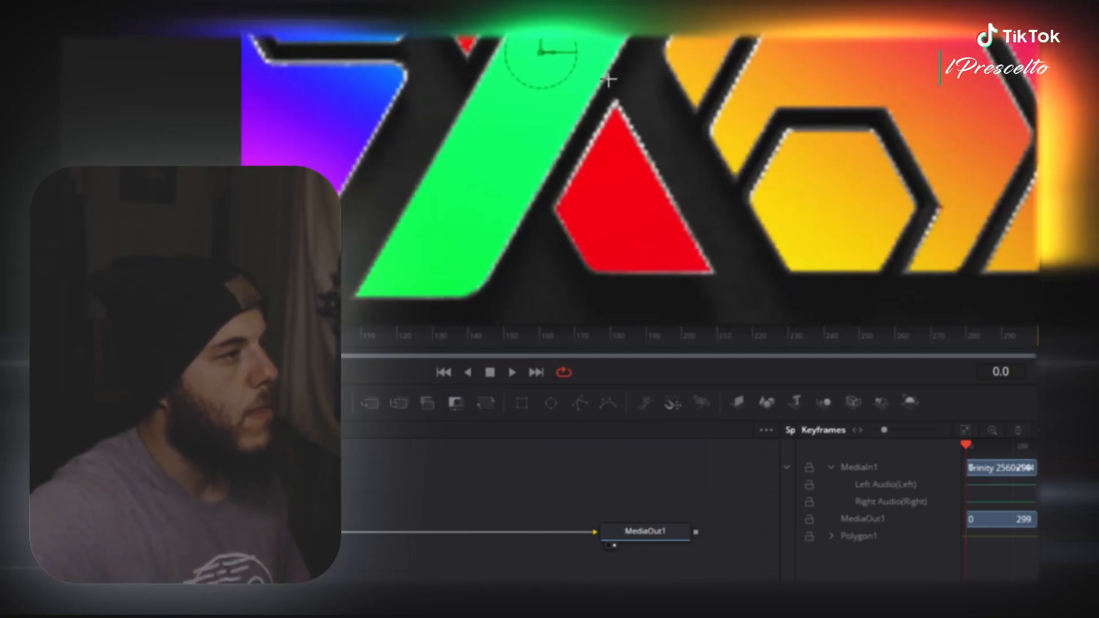
pyautogui.moveTo(668, 66); pyautogui.dragTo(751, 137)
pyautogui.click(694, 140)
pyautogui.moveTo(739, 287); pyautogui.dragTo(598, 142)
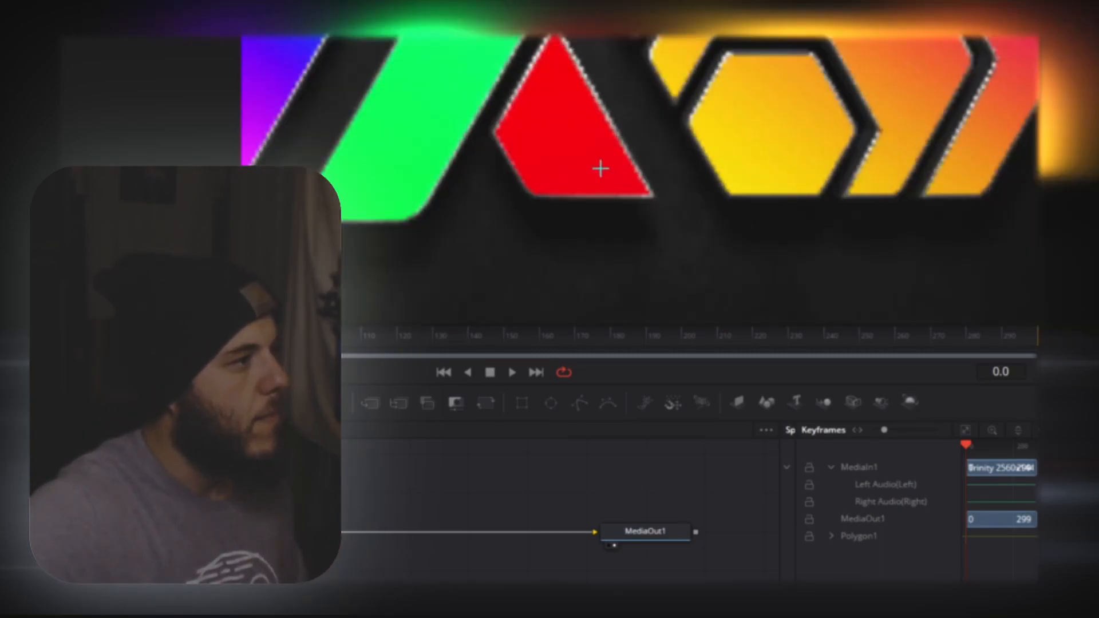
pyautogui.click(652, 196)
pyautogui.moveTo(653, 196); pyautogui.dragTo(685, 141)
pyautogui.click(560, 146)
pyautogui.moveTo(560, 146); pyautogui.dragTo(681, 164)
pyautogui.click(669, 131)
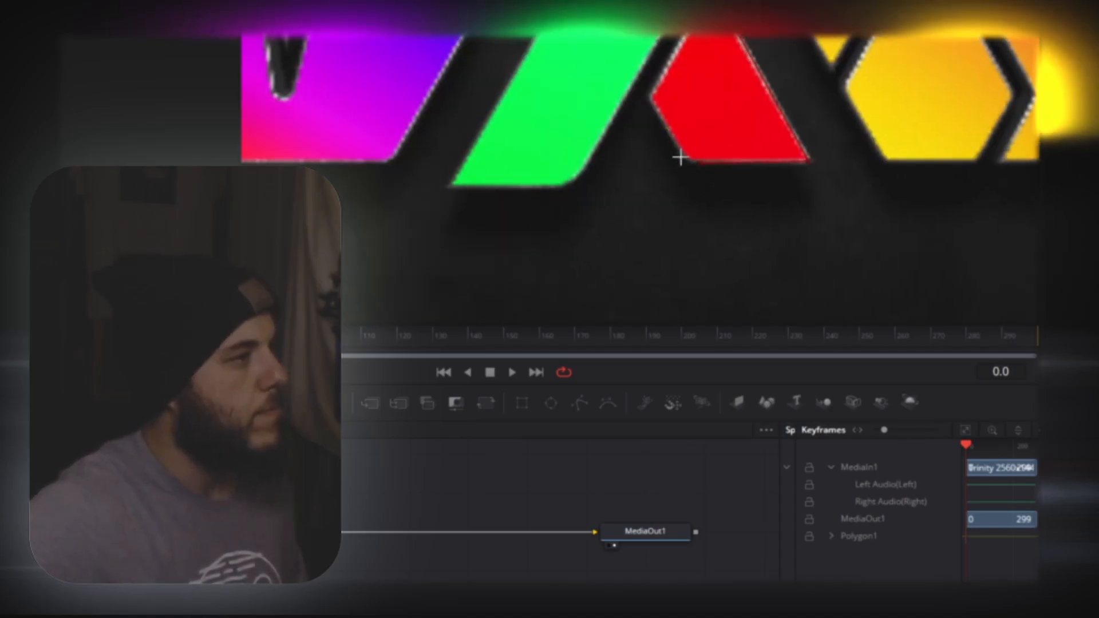
pyautogui.hotkey('ctrl', 'z')
pyautogui.click(687, 164)
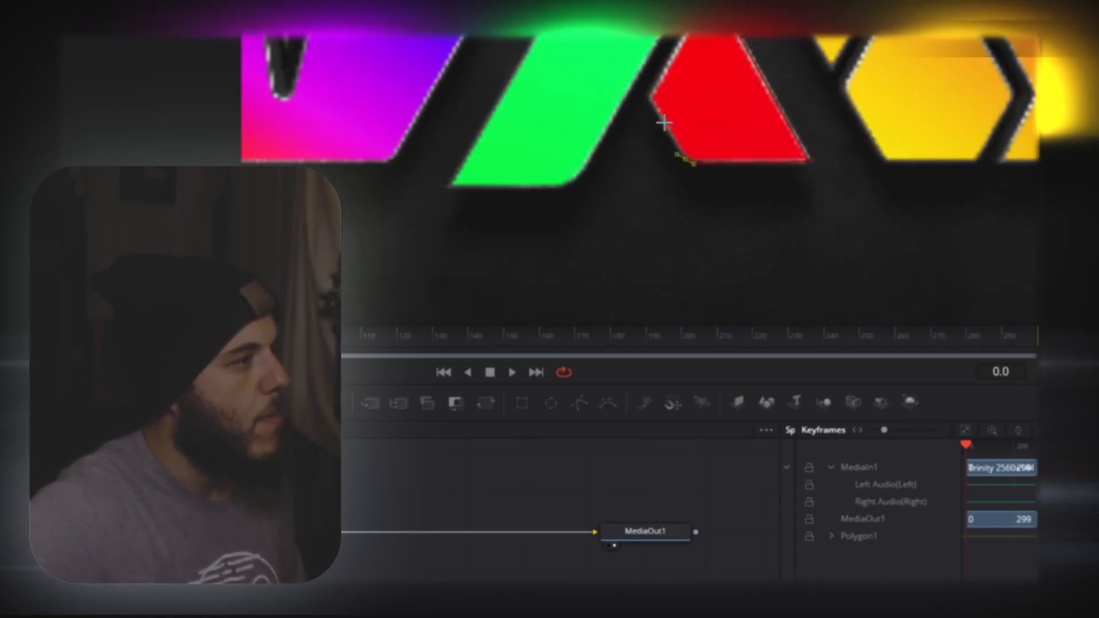
pyautogui.hotkey('ctrl', 'z')
pyautogui.click(686, 161)
# Continue the X outline past the lower red piece's left corner, around the green stroke's bottom and up its left side.
pyautogui.click(636, 82)
pyautogui.moveTo(611, 154); pyautogui.dragTo(734, 61)
pyautogui.click(704, 80)
pyautogui.moveTo(681, 92); pyautogui.dragTo(665, 94)
pyautogui.click(574, 93)
pyautogui.moveTo(574, 93); pyautogui.dragTo(452, 277)
pyautogui.click(537, 135)
pyautogui.moveTo(731, 123); pyautogui.dragTo(651, 296)
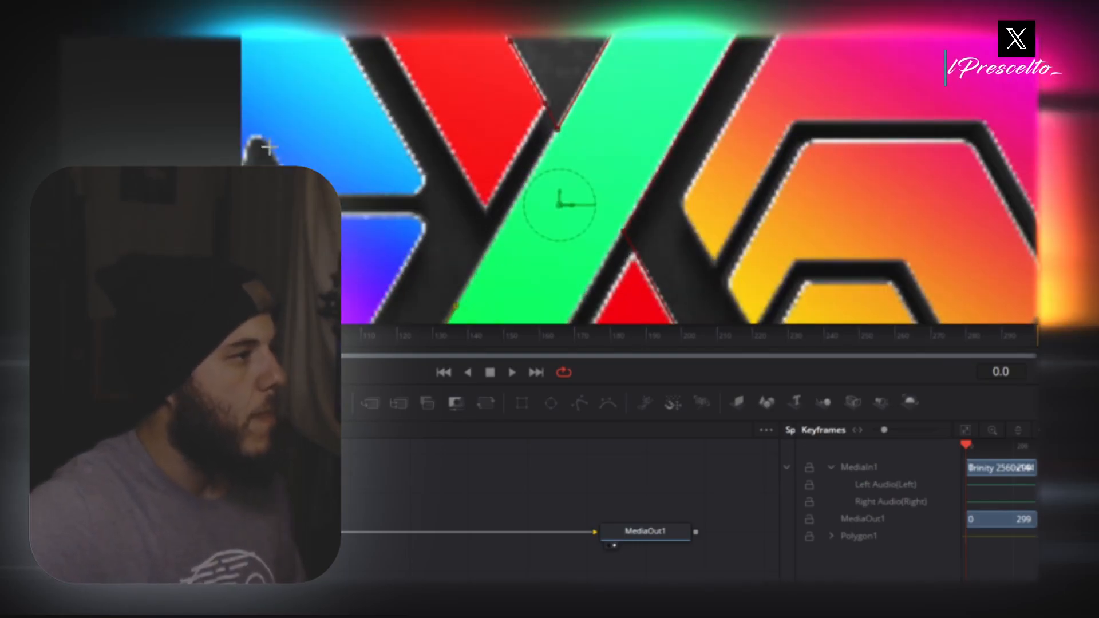
pyautogui.moveTo(496, 243); pyautogui.dragTo(557, 287)
pyautogui.click(560, 279)
pyautogui.moveTo(395, 42); pyautogui.dragTo(437, 105)
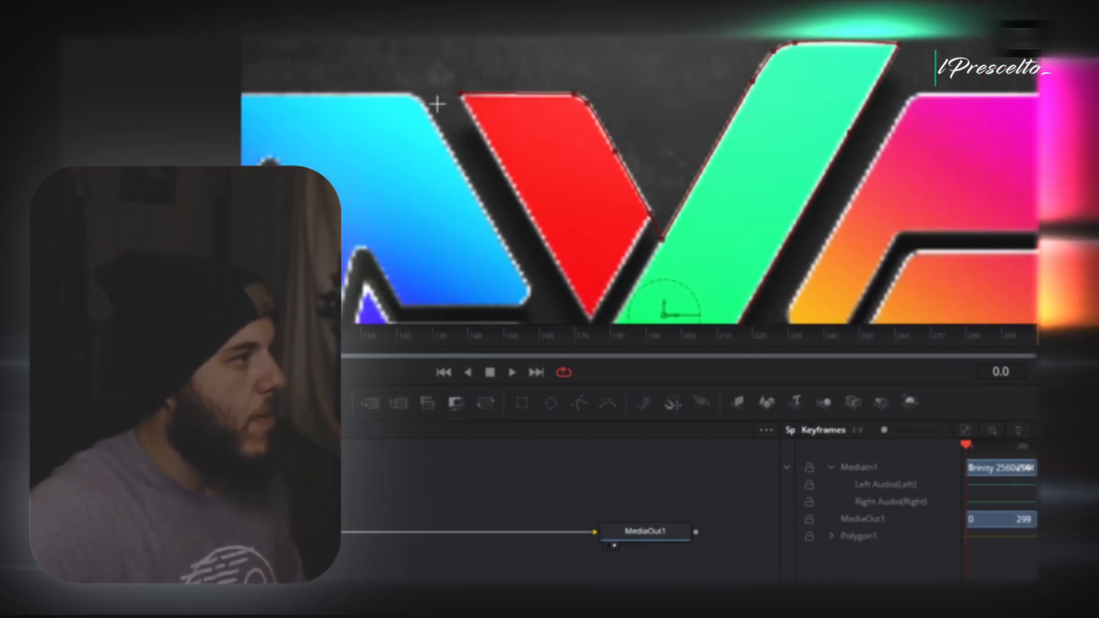
# Close the X outline at the upper red piece's top-left corner and apply the polygon mask to MediaIn1.
pyautogui.click(458, 91)
pyautogui.click(572, 91)
pyautogui.moveTo(572, 131); pyautogui.dragTo(574, 93)
pyautogui.moveTo(258, 475); pyautogui.dragTo(195, 529)
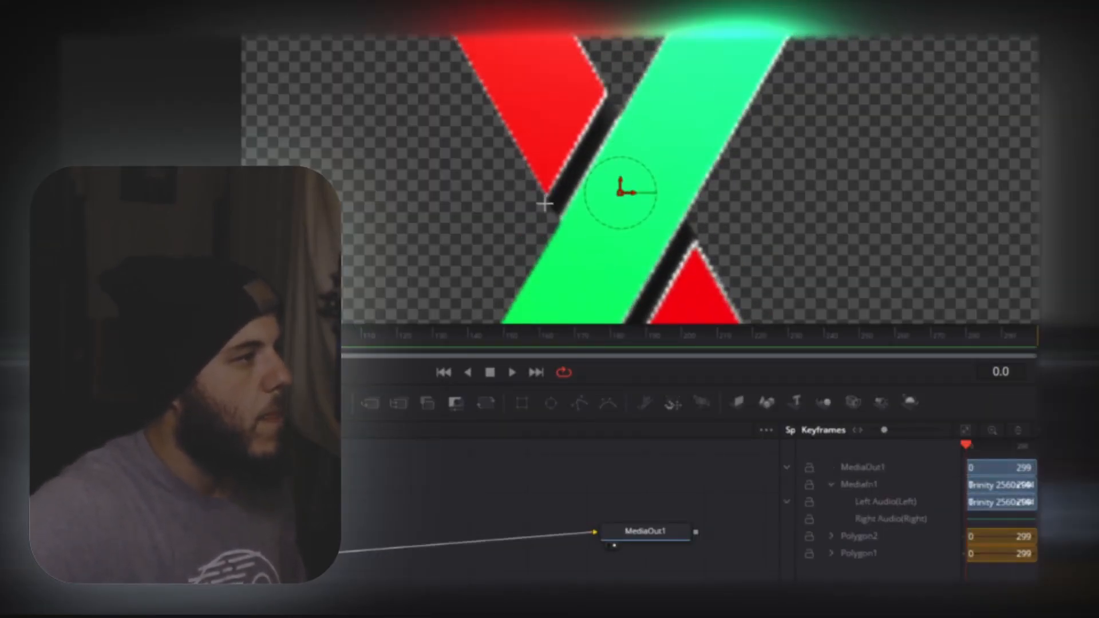
# Trace a closed polygon around the dark gap between the X's upper red piece and the green stroke.
pyautogui.click(543, 205)
pyautogui.click(611, 91)
pyautogui.click(622, 109)
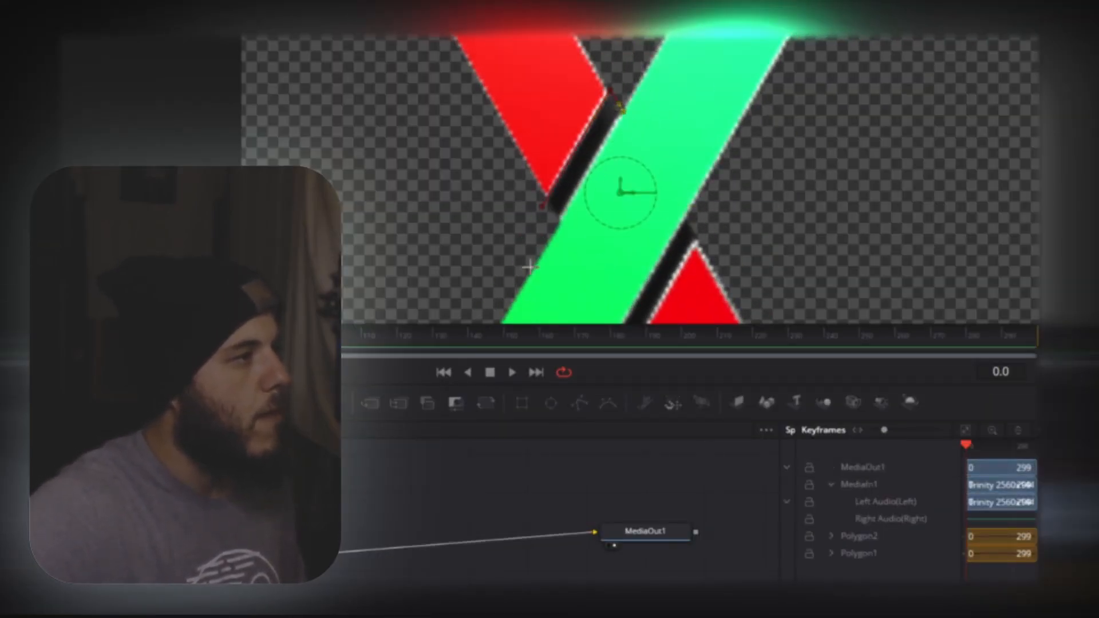
pyautogui.click(553, 233)
pyautogui.click(542, 205)
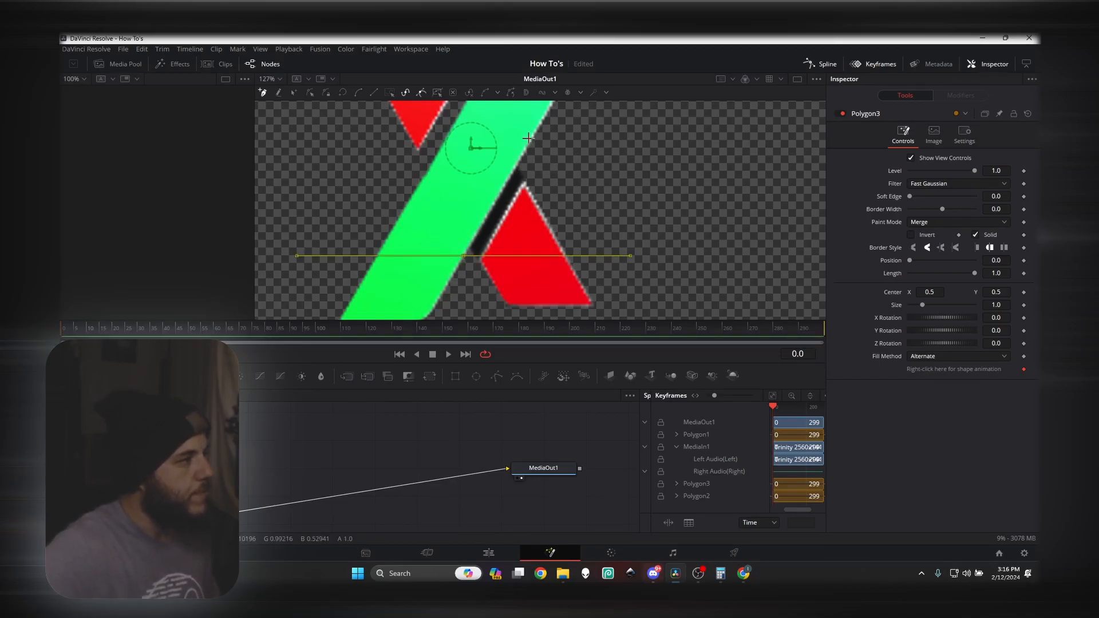
# Outline the dark gap beside the X's lower red piece with a closed polygon and set its paint mode to Subtract.
pyautogui.click(518, 165)
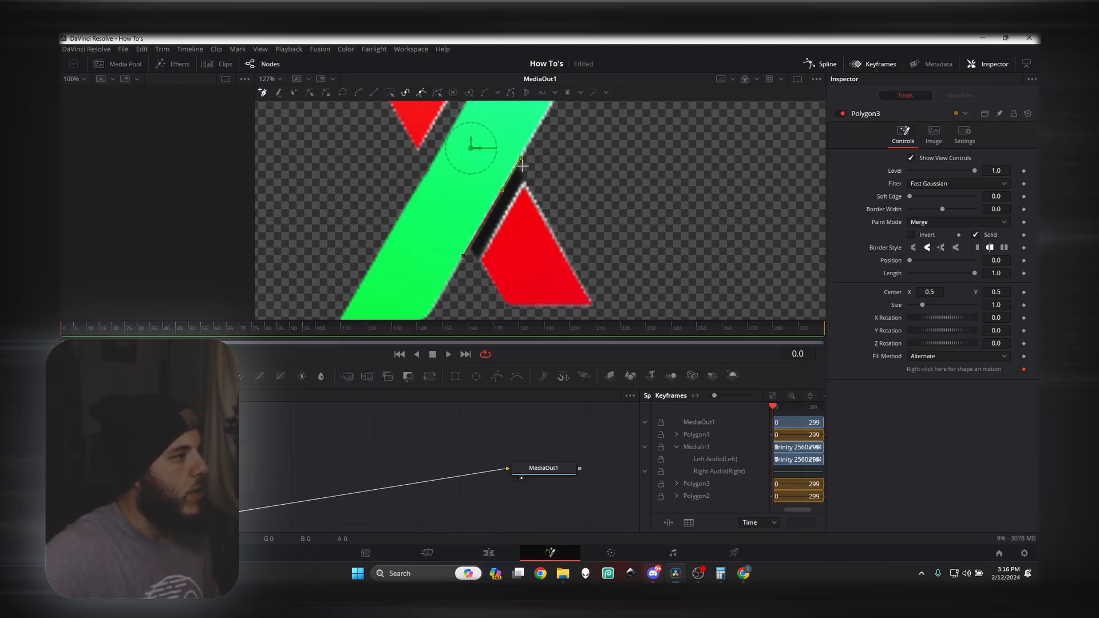
pyautogui.click(531, 175)
pyautogui.click(479, 267)
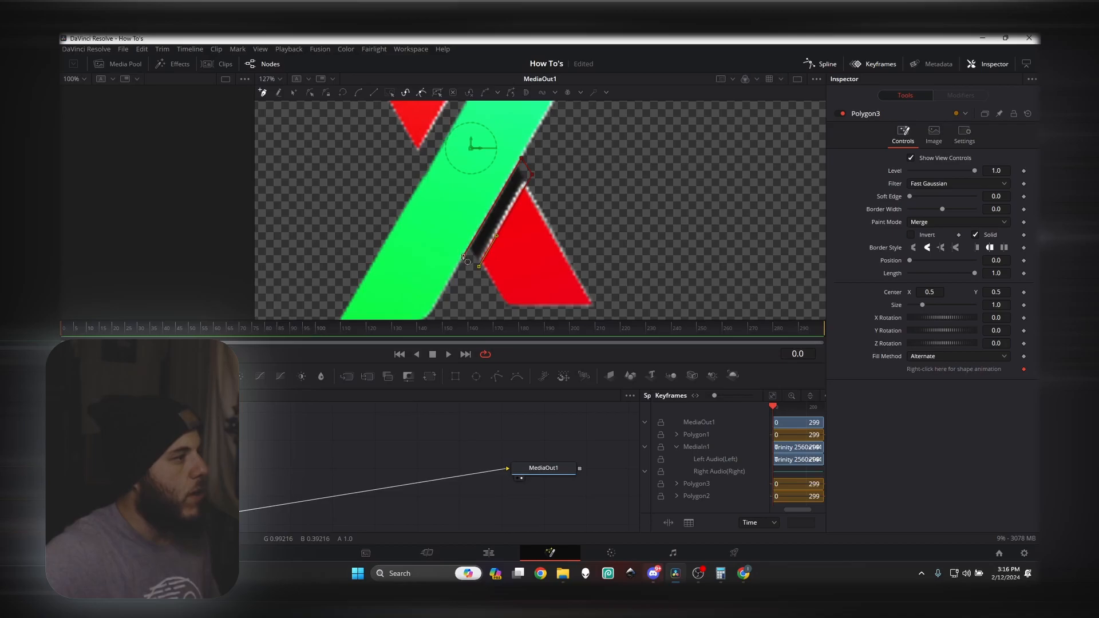
pyautogui.click(464, 257)
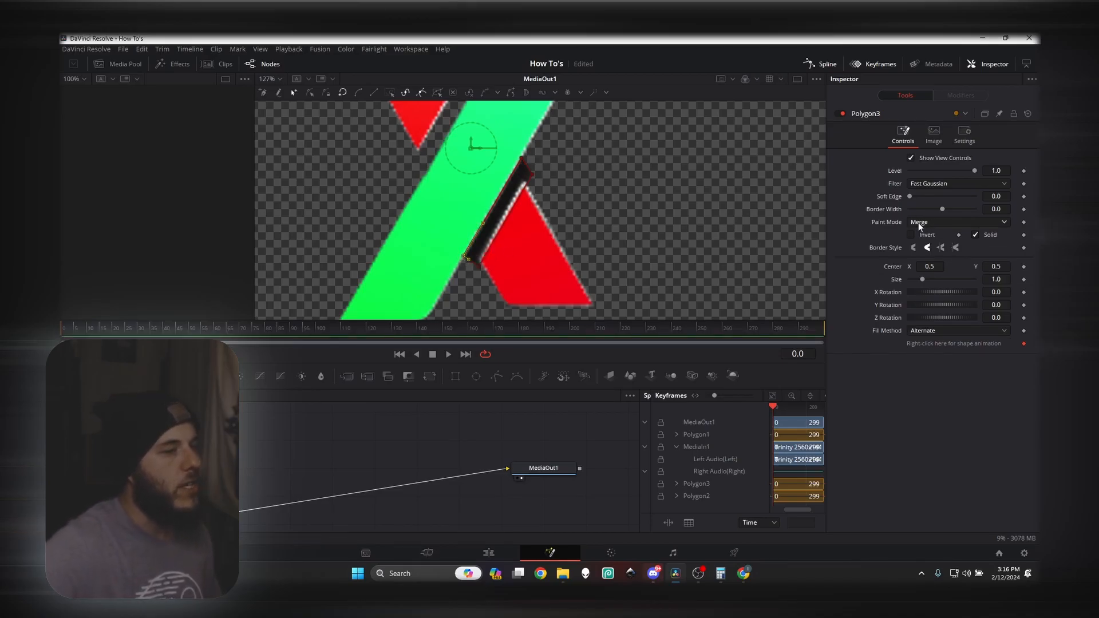
pyautogui.click(918, 223)
pyautogui.click(923, 258)
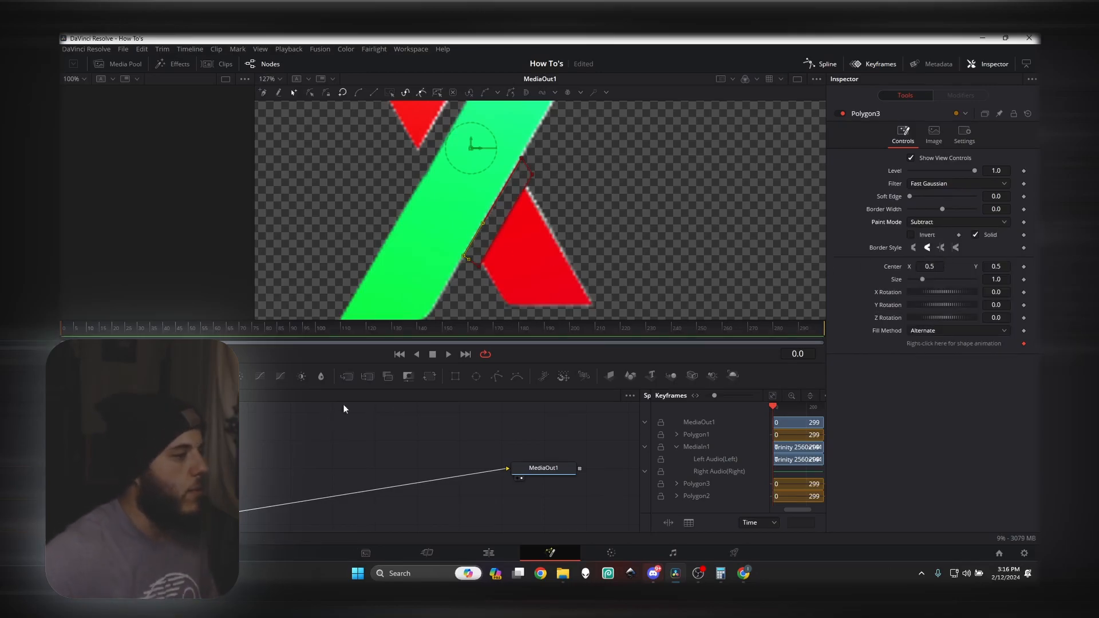
# Open the Video 2 logo clip in Fusion, add a polygon mask and disable it temporarily to reveal the full logo.
pyautogui.click(490, 553)
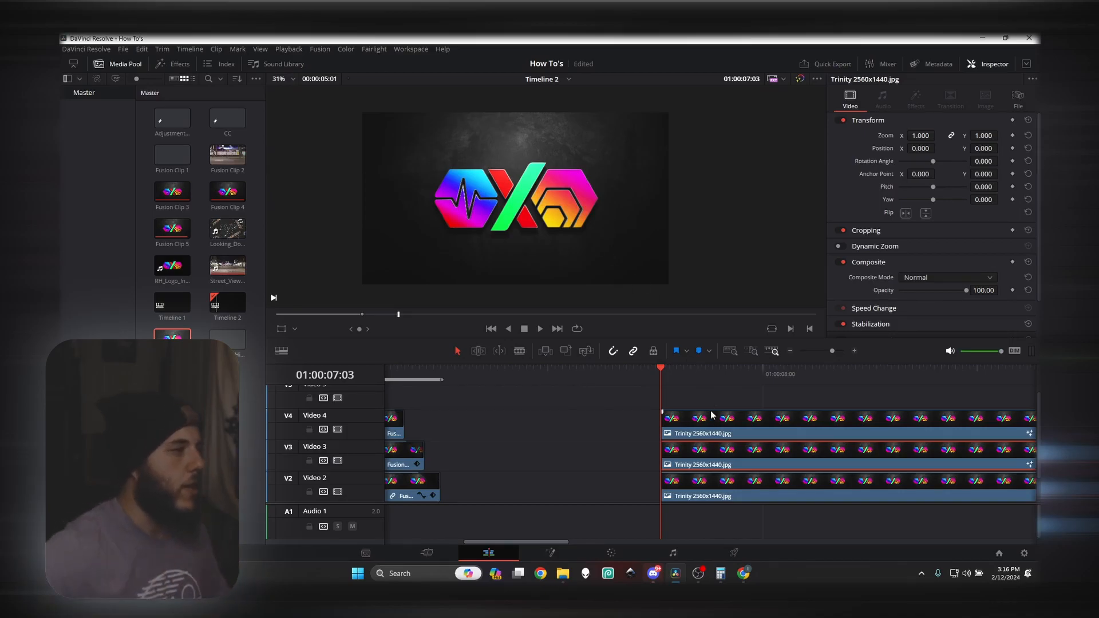
pyautogui.click(741, 489)
pyautogui.rightClick(741, 489)
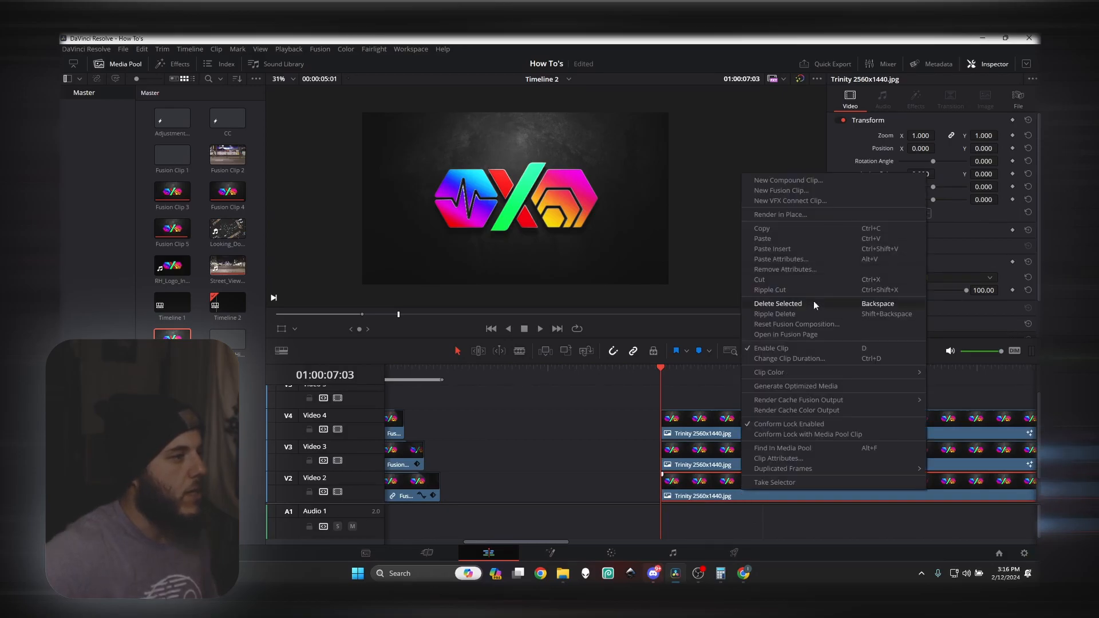
pyautogui.click(827, 334)
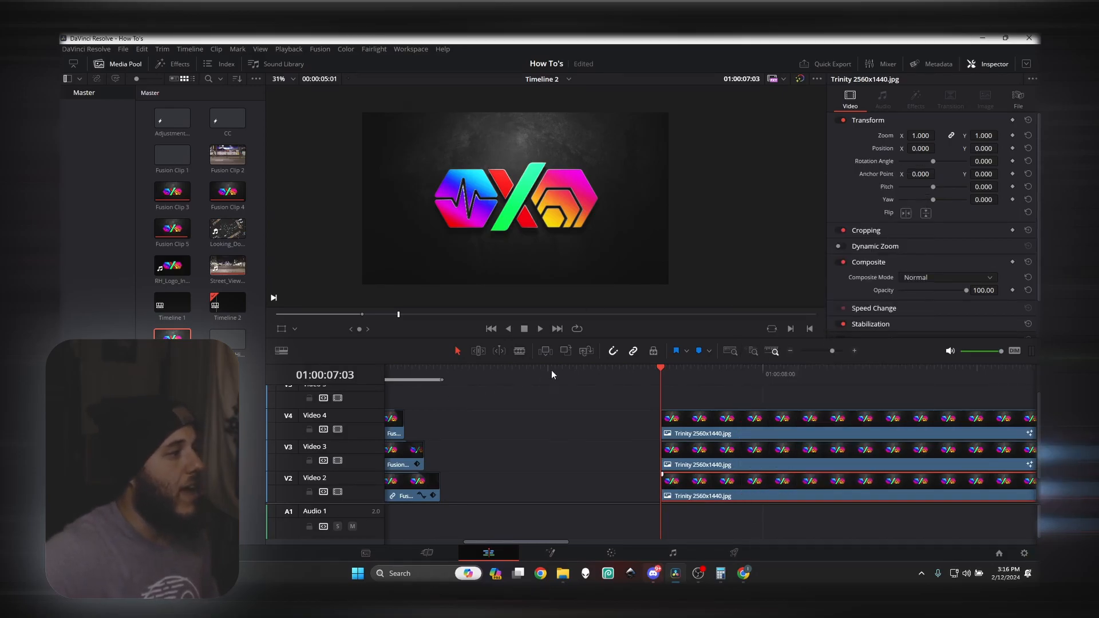
pyautogui.hotkey('shift', '5')
pyautogui.click(503, 378)
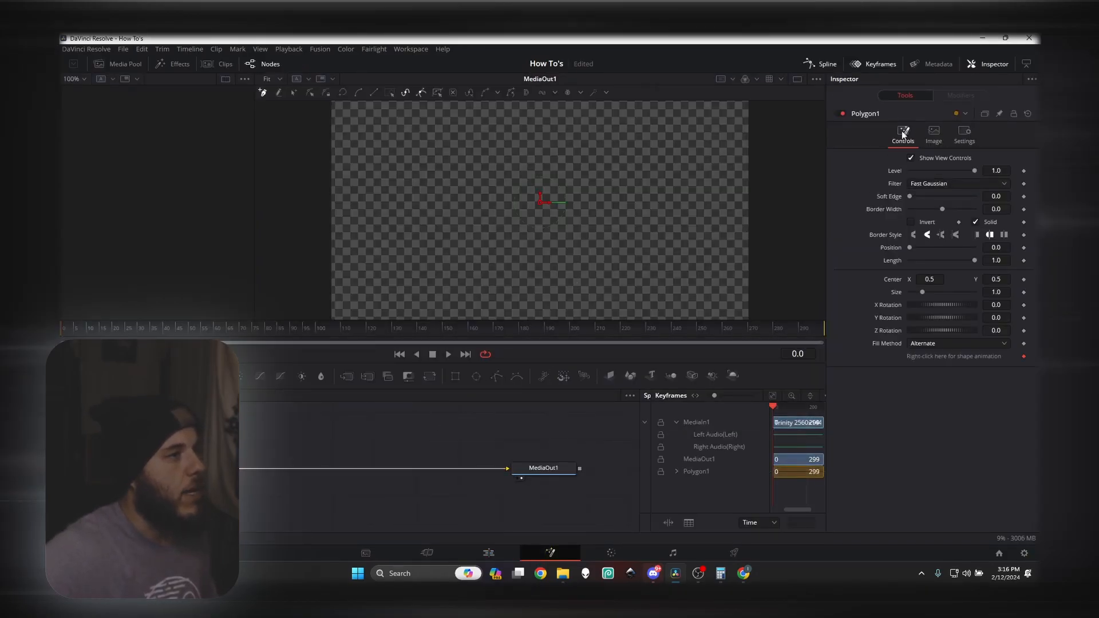
pyautogui.click(842, 113)
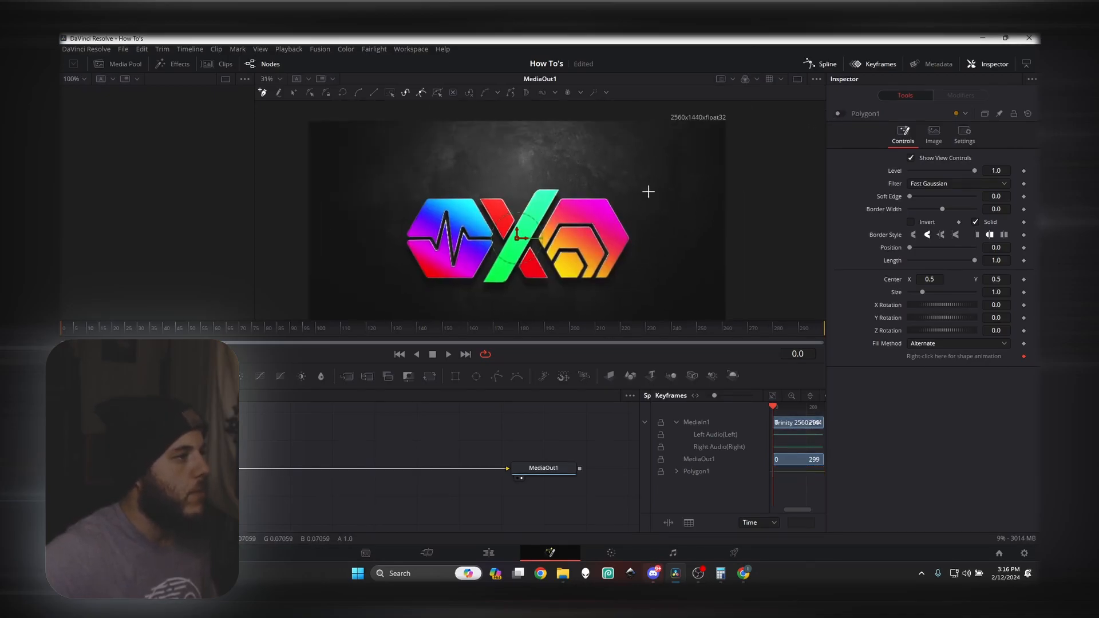
# Trace a closed polygon around the orange-and-pink hexagon, re-enable the mask and return to the edit timeline.
pyautogui.scroll(6, 561, 243)
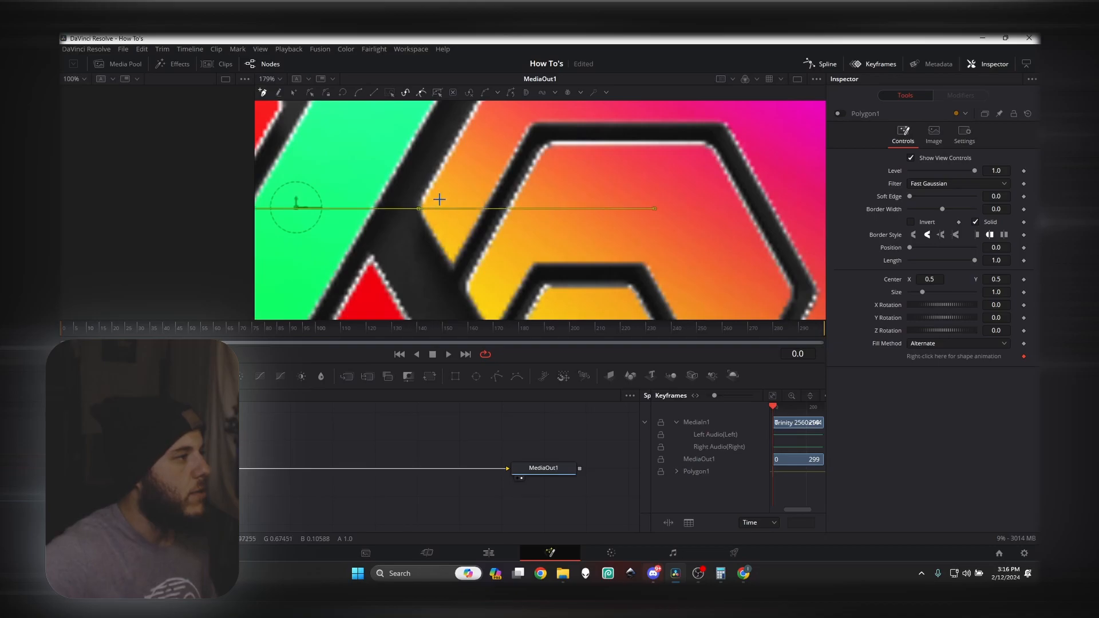
pyautogui.scroll(-5, 440, 198)
pyautogui.click(479, 123)
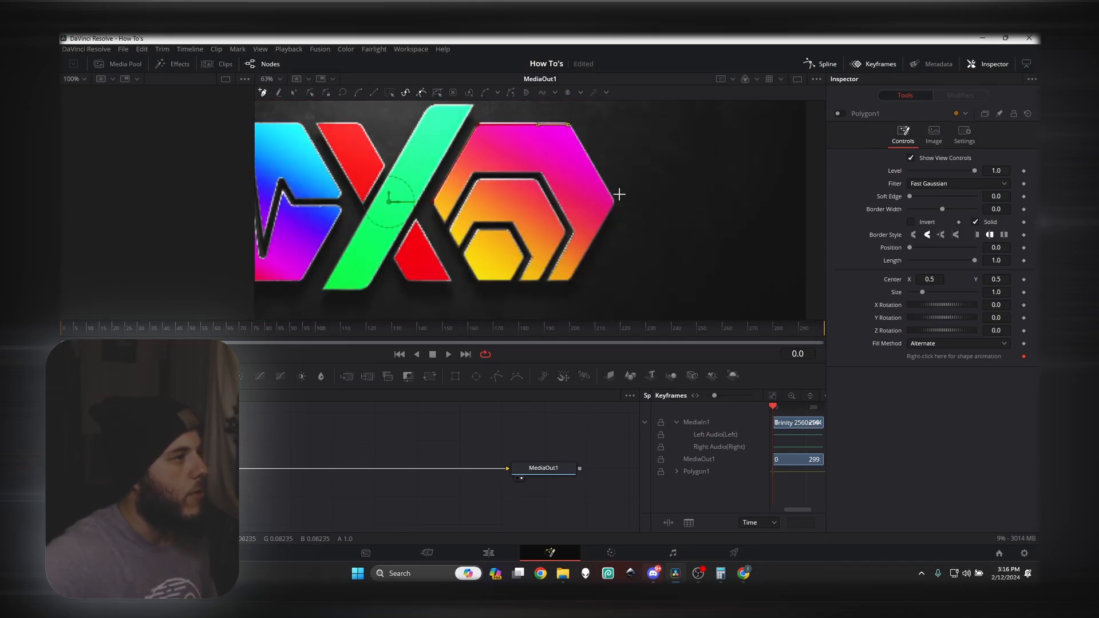
pyautogui.moveTo(614, 204); pyautogui.dragTo(683, 126)
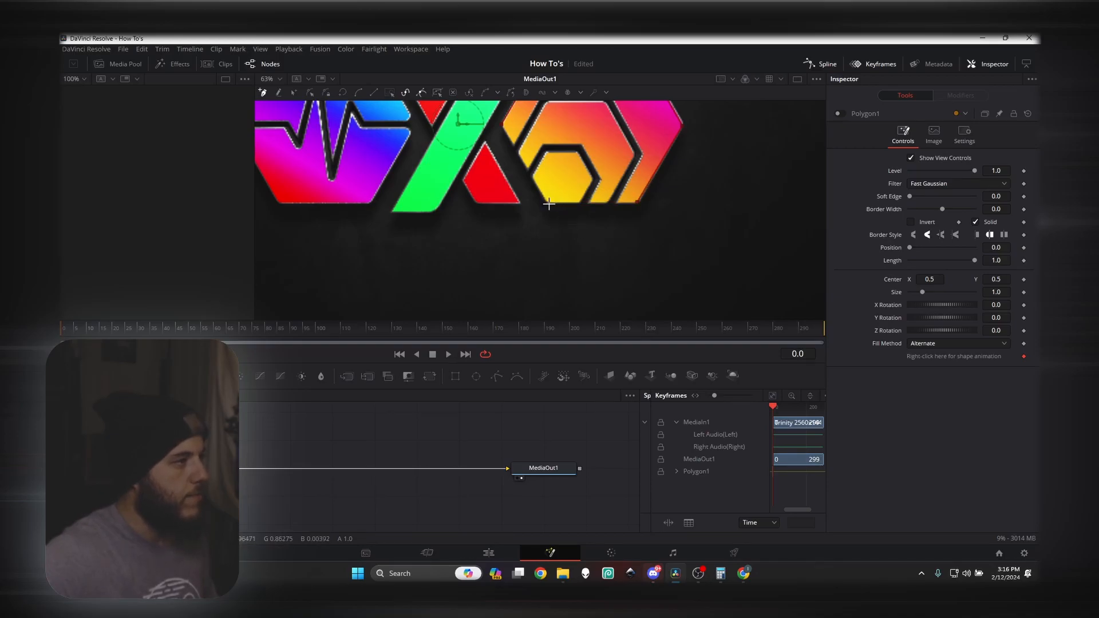
pyautogui.click(548, 203)
pyautogui.click(577, 182)
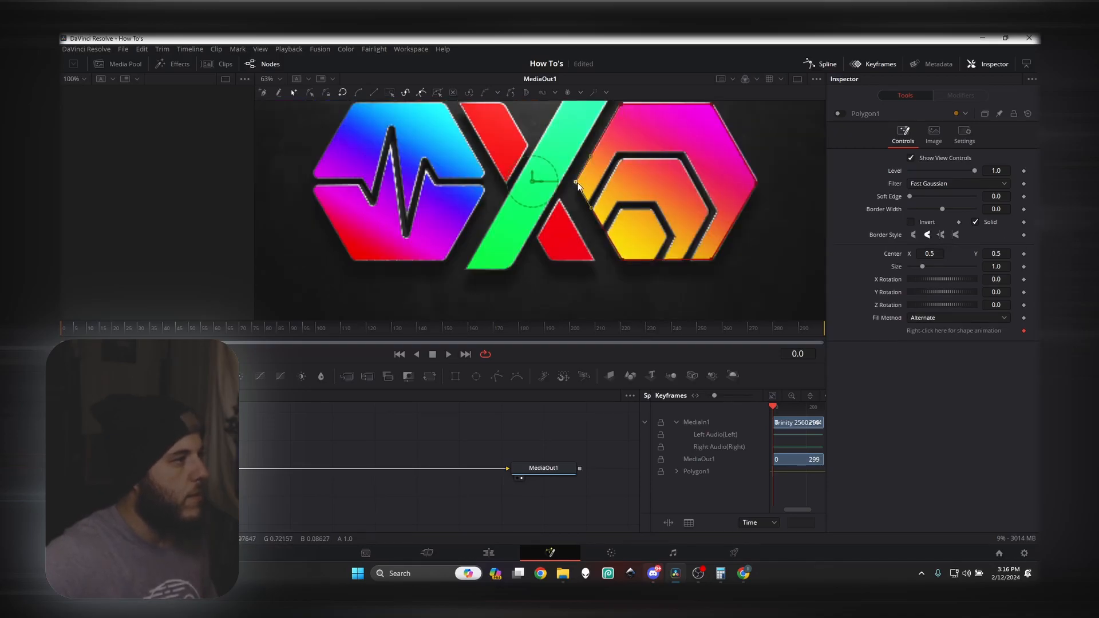
pyautogui.click(837, 113)
pyautogui.click(504, 549)
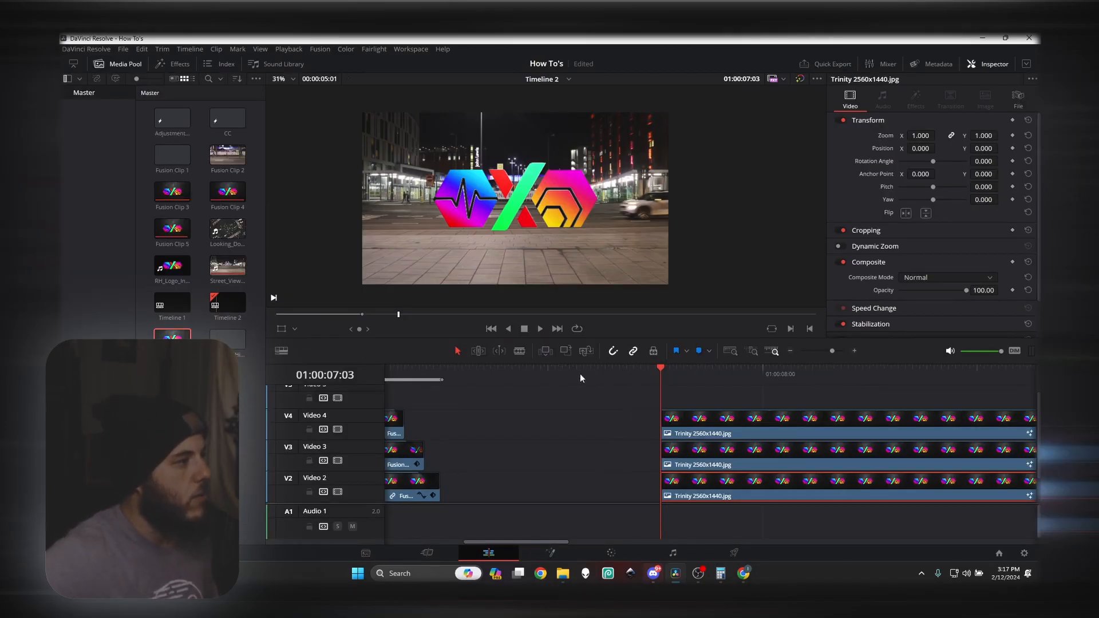
# Try the Crash Zoom video transition at the start of the Video 4 logo clip and play it back.
pyautogui.scroll(-3, 590, 384)
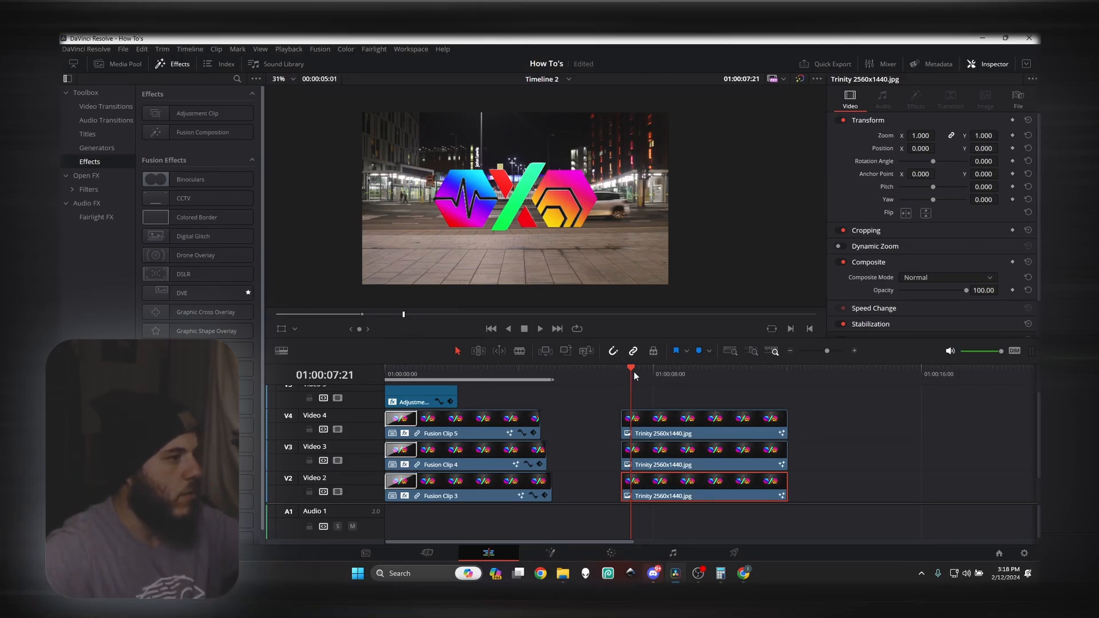
pyautogui.click(107, 107)
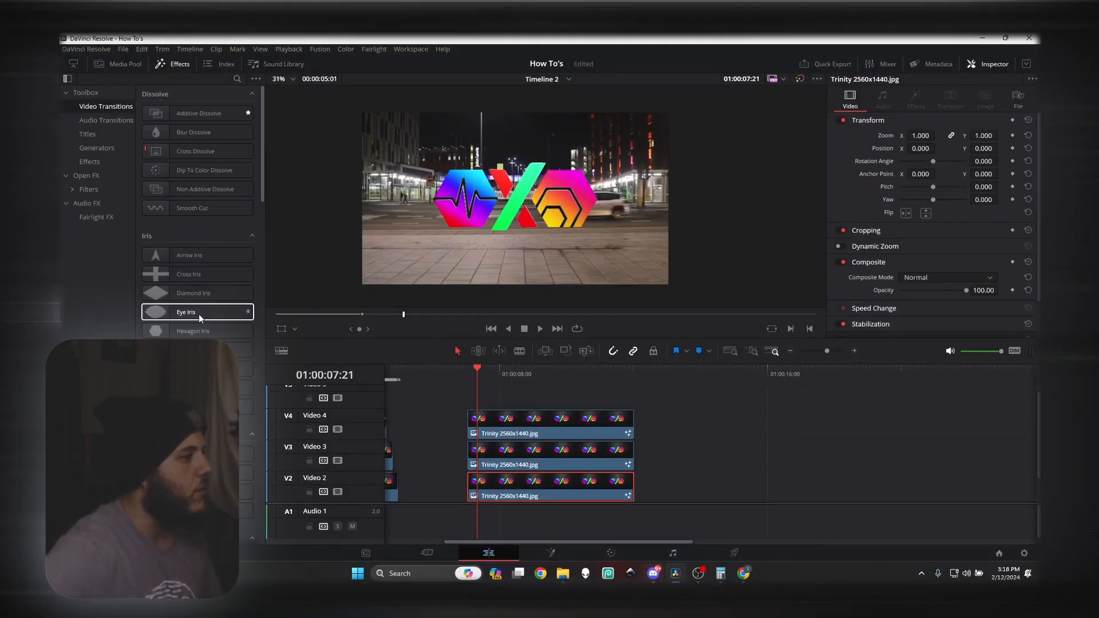
pyautogui.scroll(-15, 198, 315)
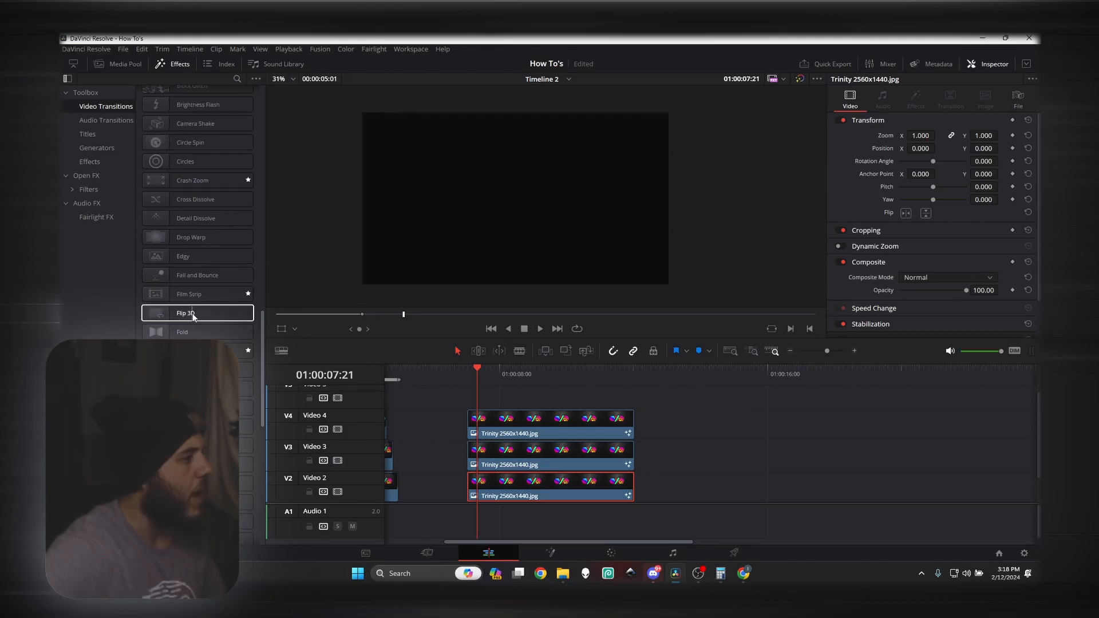
pyautogui.scroll(4, 172, 304)
pyautogui.moveTo(159, 252); pyautogui.dragTo(467, 417)
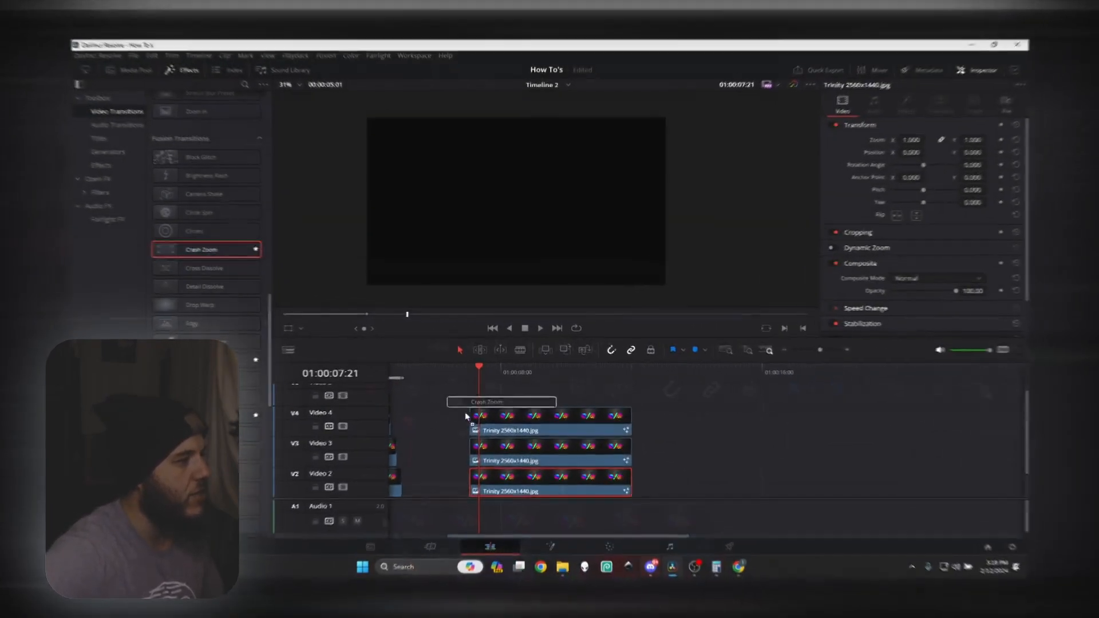
pyautogui.click(449, 372)
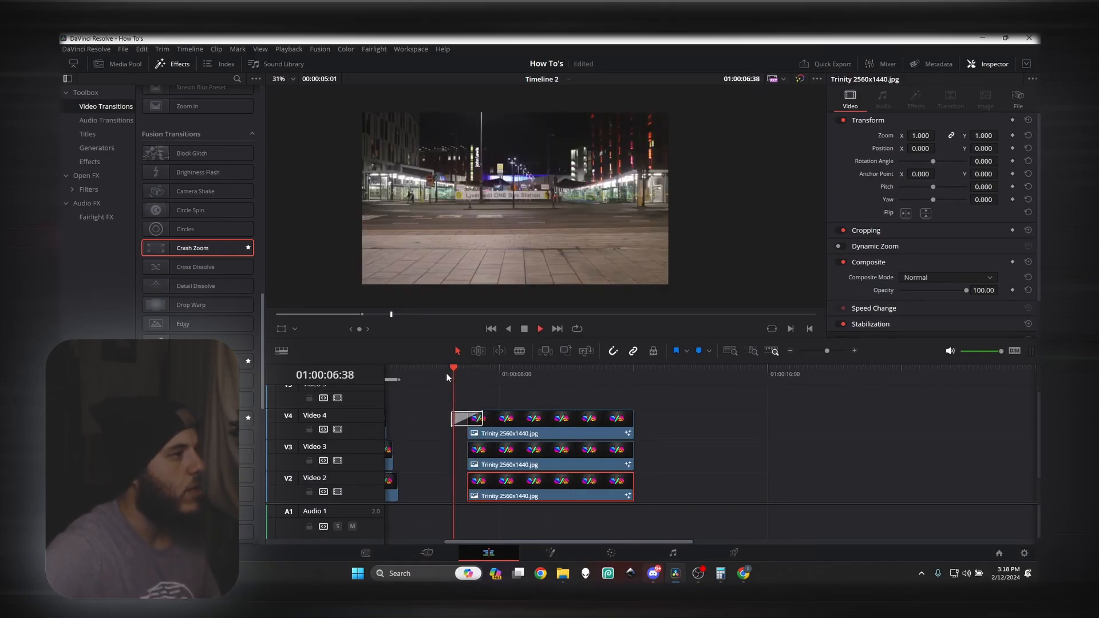
pyautogui.press('space')
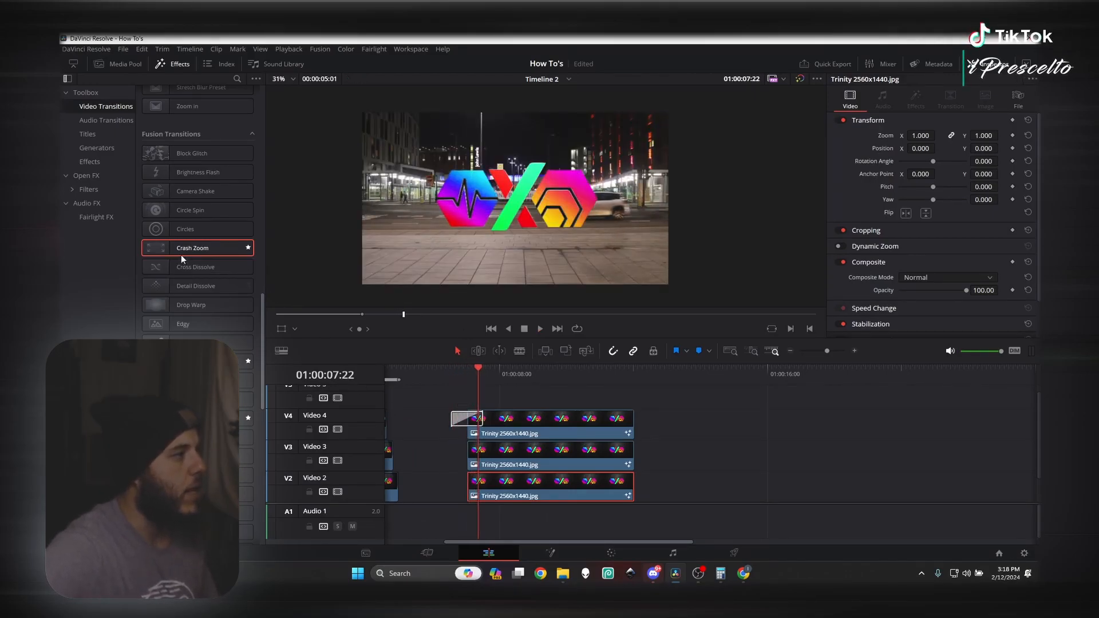
# Try a different Fusion transition at the start of the Video 3 logo clip and preview it.
pyautogui.scroll(-2, 197, 253)
pyautogui.moveTo(163, 430); pyautogui.dragTo(482, 455)
pyautogui.click(465, 374)
pyautogui.press('space')
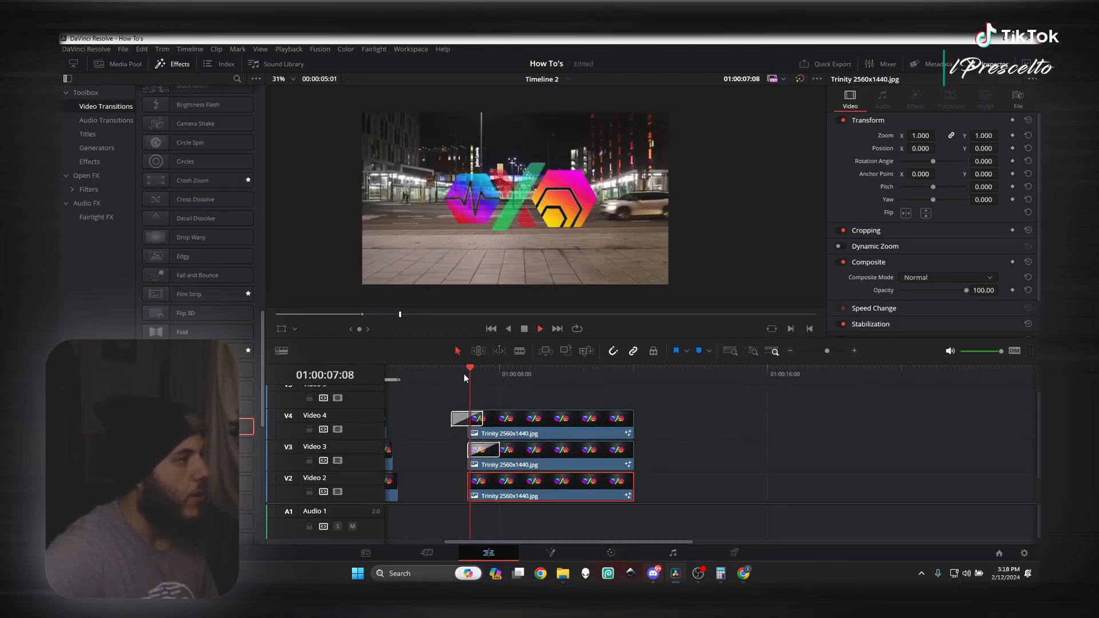
pyautogui.press('space')
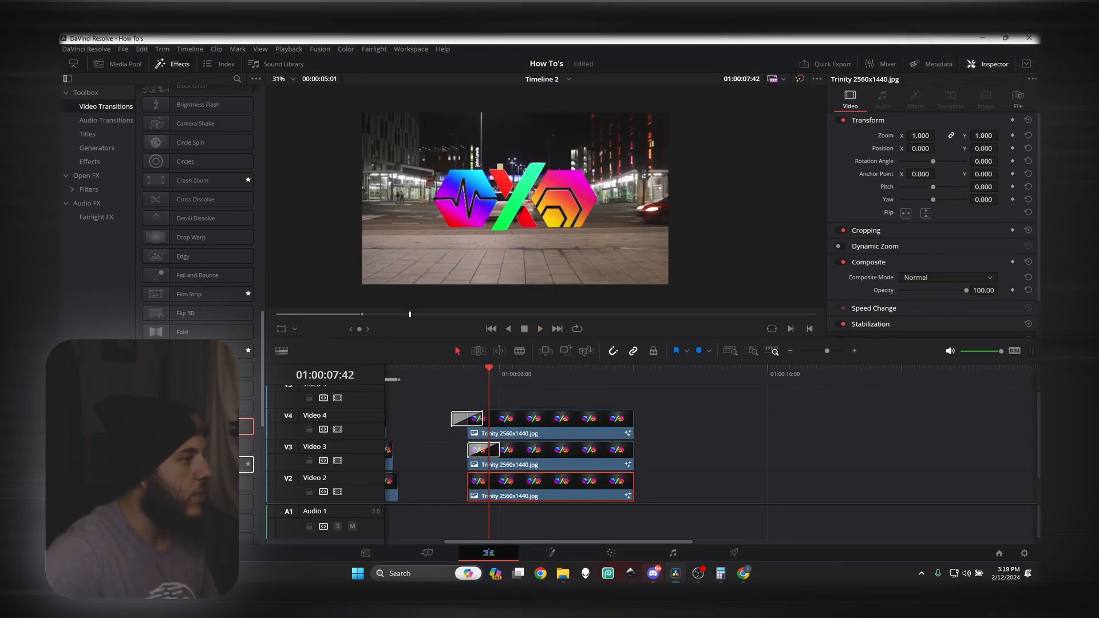
# Try another Fusion transition at the start of the Video 2 logo clip and preview all three together.
pyautogui.scroll(-1, 195, 464)
pyautogui.moveTo(194, 491); pyautogui.dragTo(486, 488)
pyautogui.click(462, 378)
pyautogui.press('space')
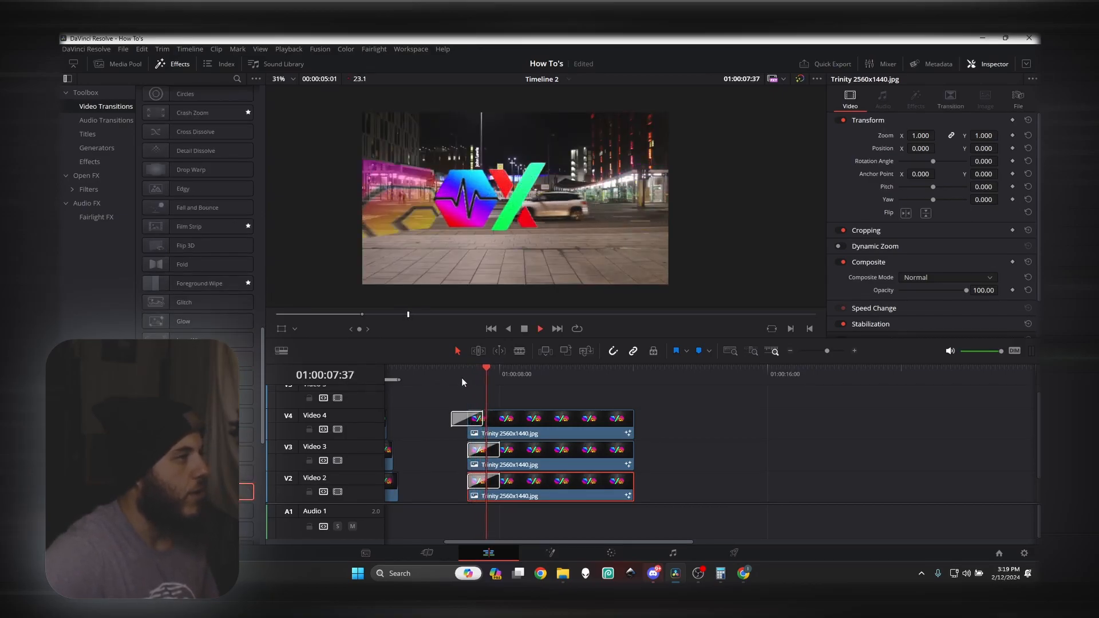
pyautogui.press('space')
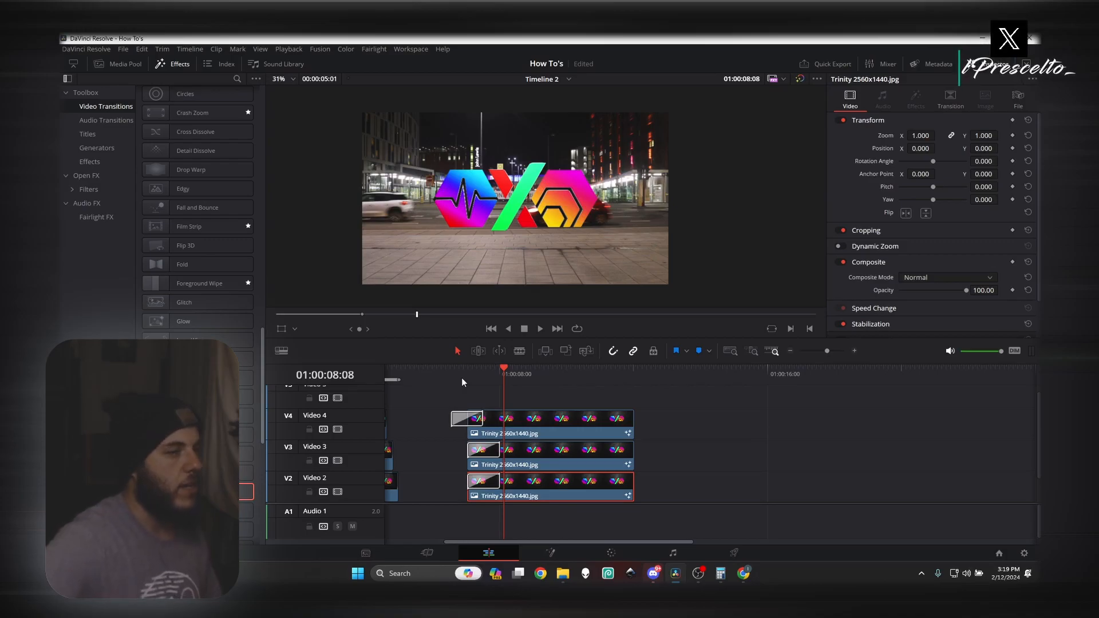
# Delete the trial transitions from the starts of the logo clips on Video 4, Video 3 and Video 2.
pyautogui.click(458, 420)
pyautogui.press('Delete')
pyautogui.click(478, 452)
pyautogui.press('Delete')
pyautogui.click(484, 479)
pyautogui.press('Delete')
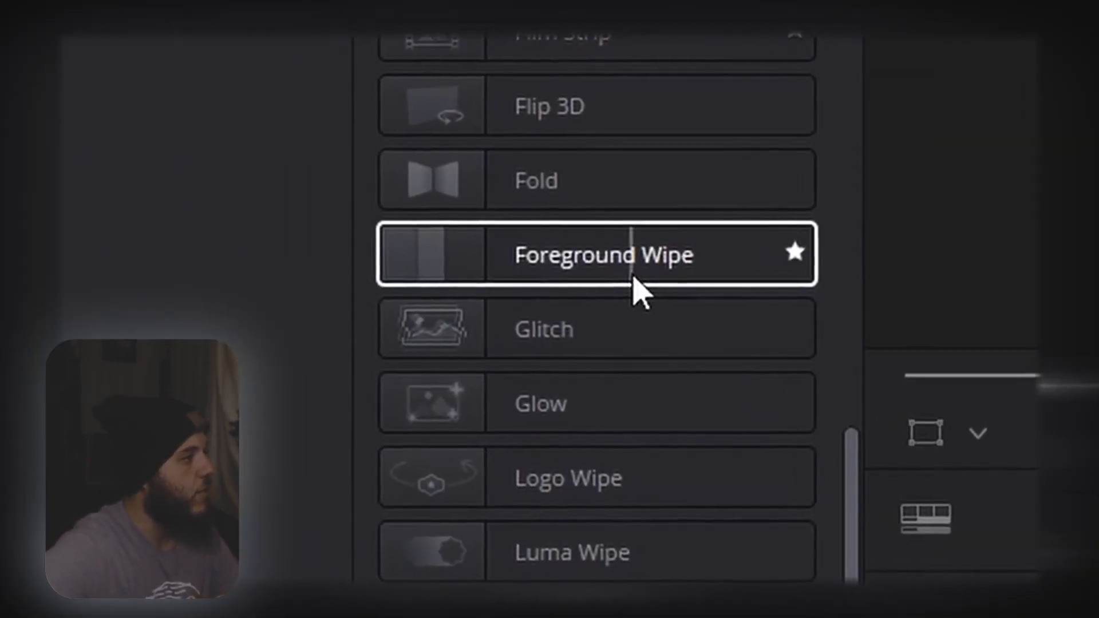
# Apply the Foreground Wipe transition to the starts of the stacked logo clips and play back the reveal.
pyautogui.moveTo(632, 276); pyautogui.dragTo(721, 379)
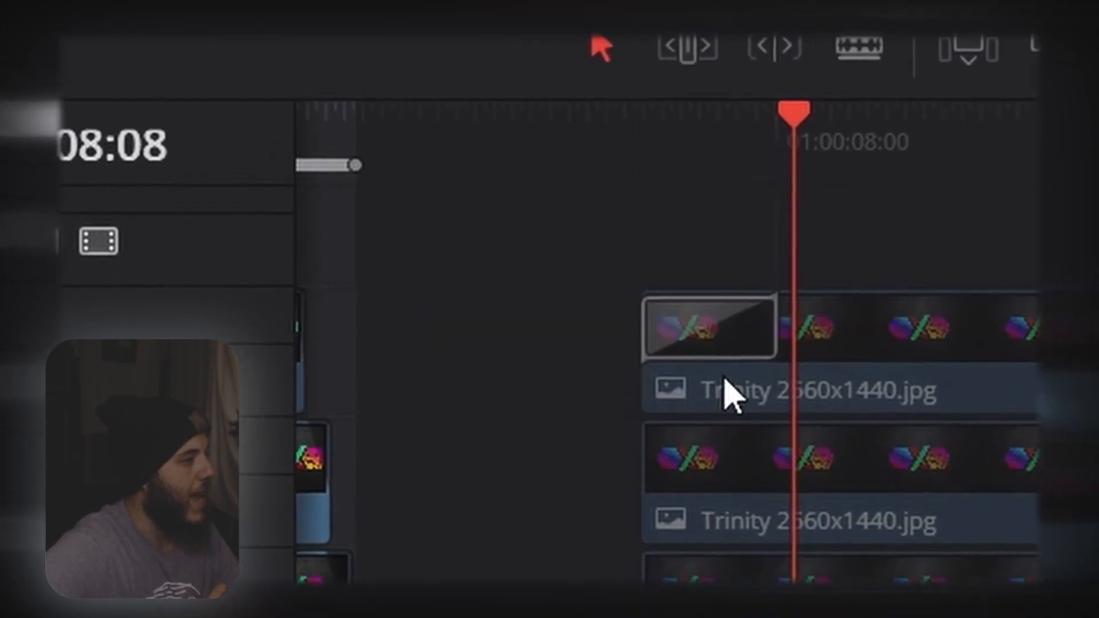
pyautogui.moveTo(529, 257); pyautogui.dragTo(480, 456)
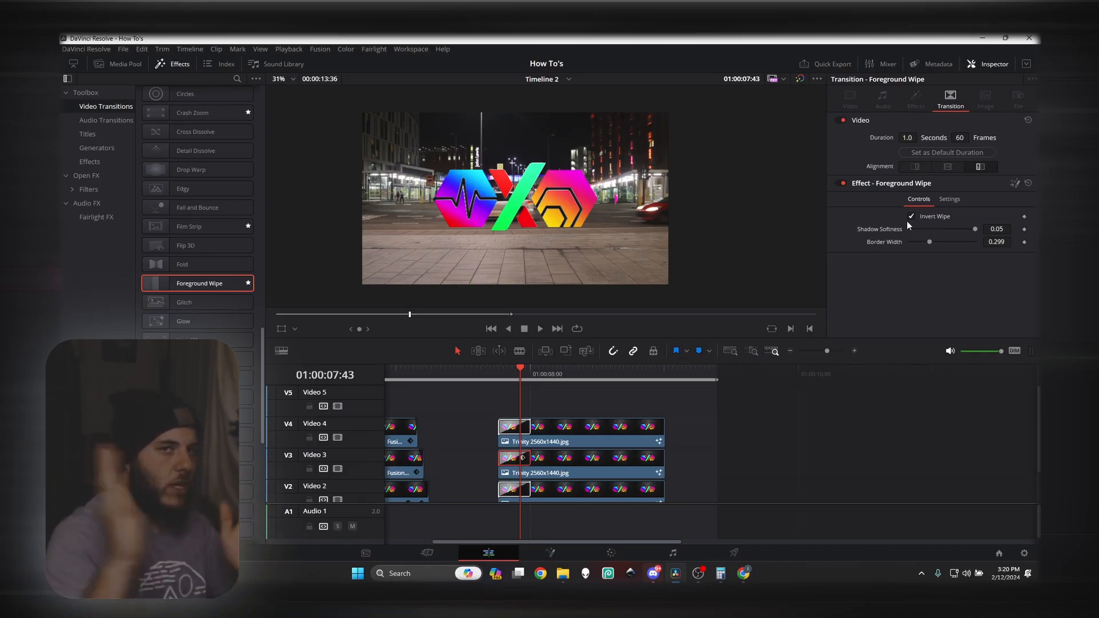
pyautogui.click(491, 372)
pyautogui.press('space')
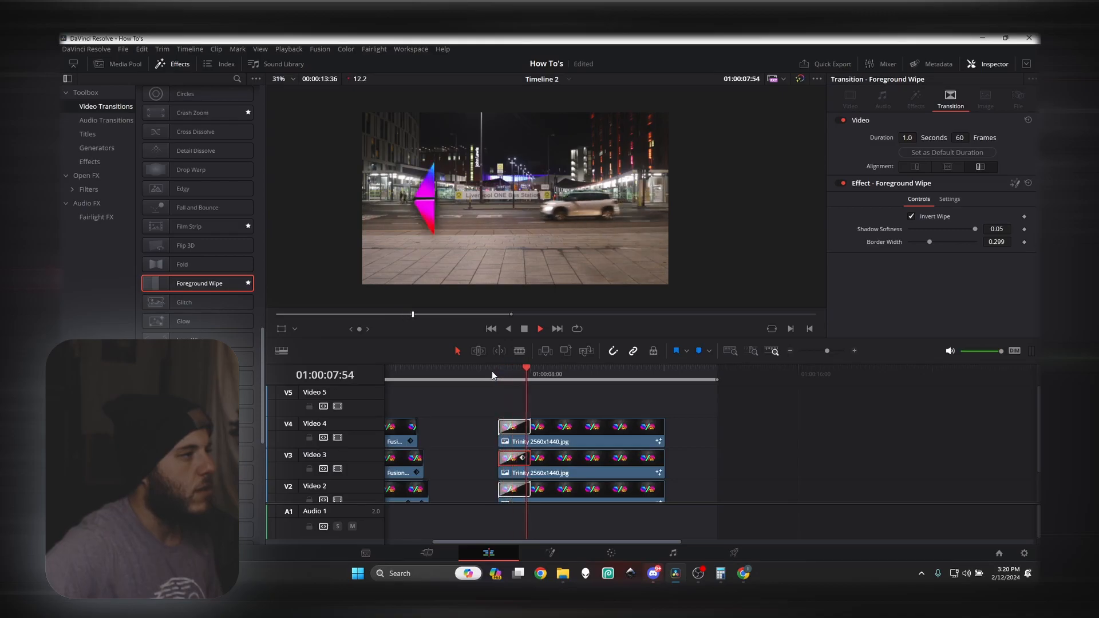
pyautogui.press('space')
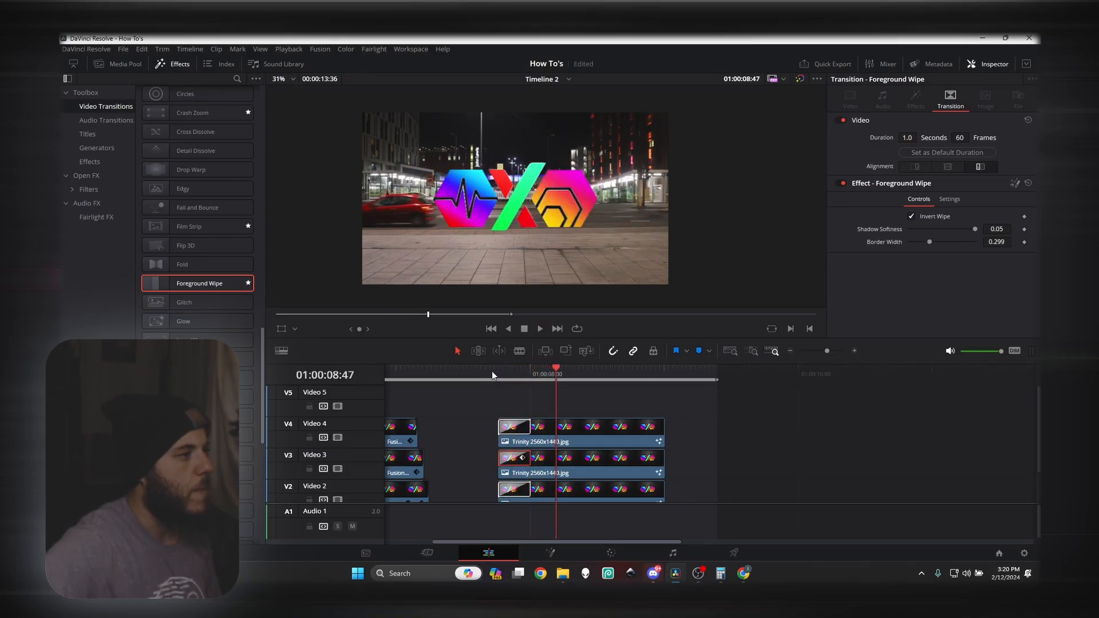
pyautogui.click(496, 373)
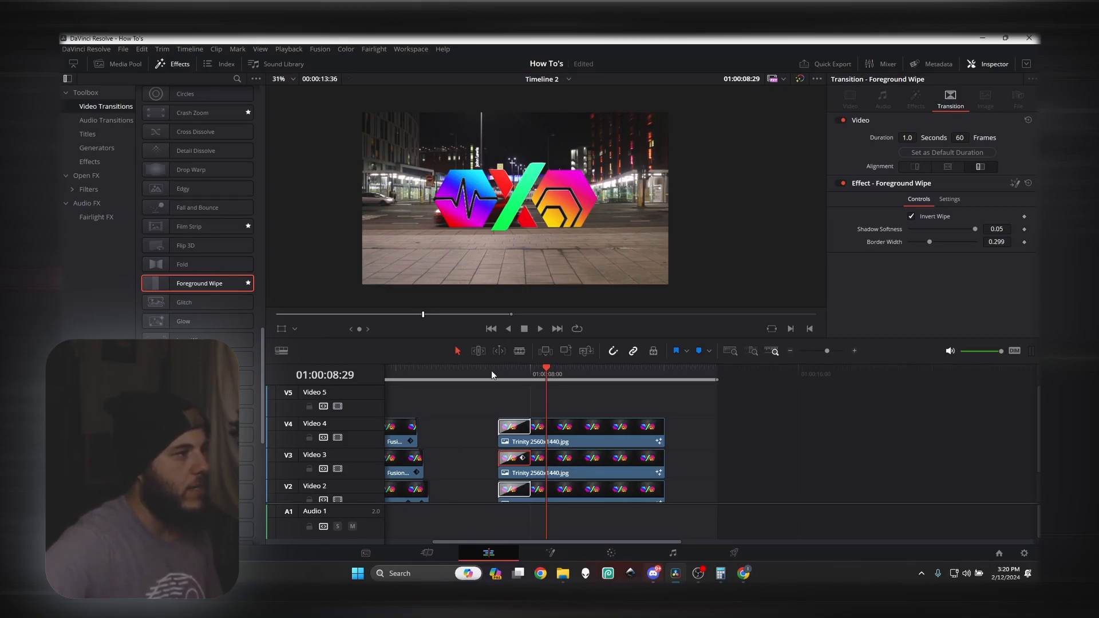
# Play the finished example animation from the timeline start and return the playhead to the start of the new logo clips.
pyautogui.press('Home')
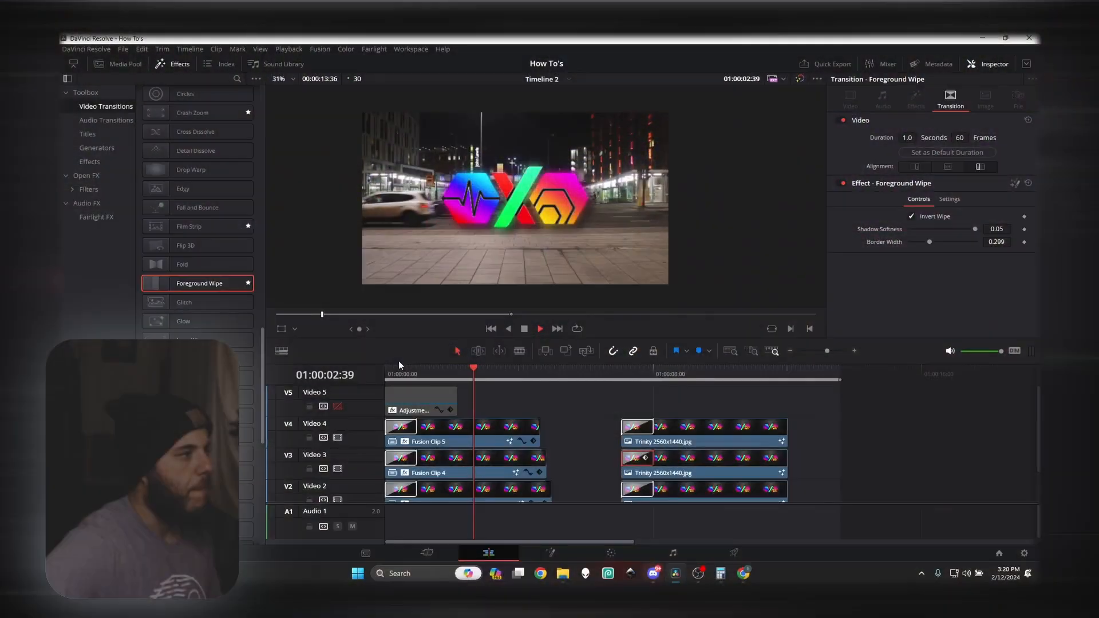
pyautogui.click(384, 370)
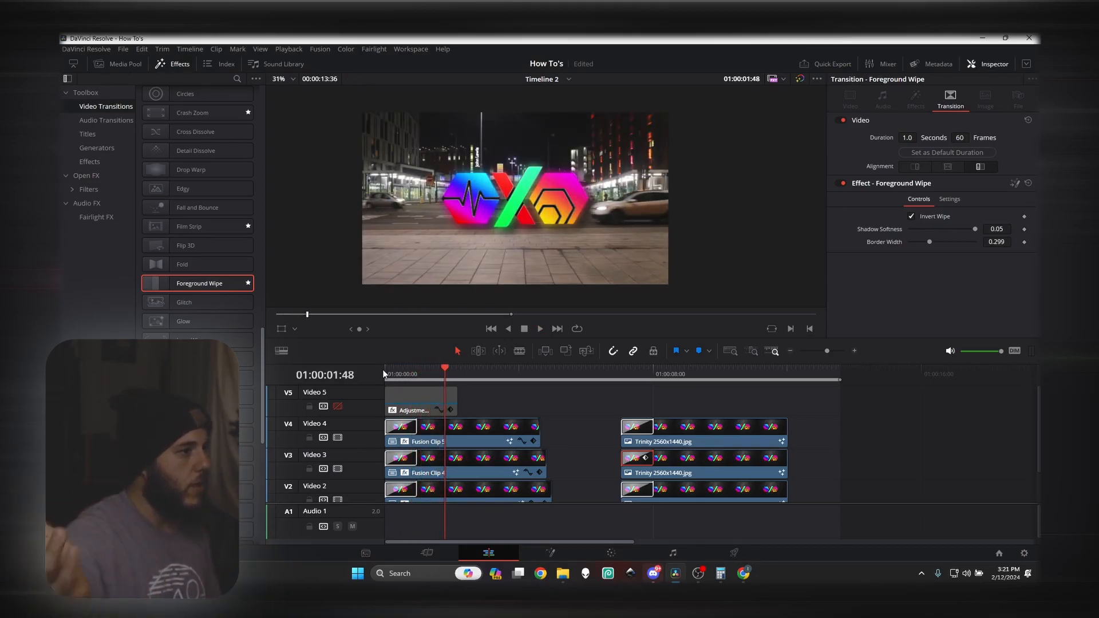
pyautogui.click(626, 373)
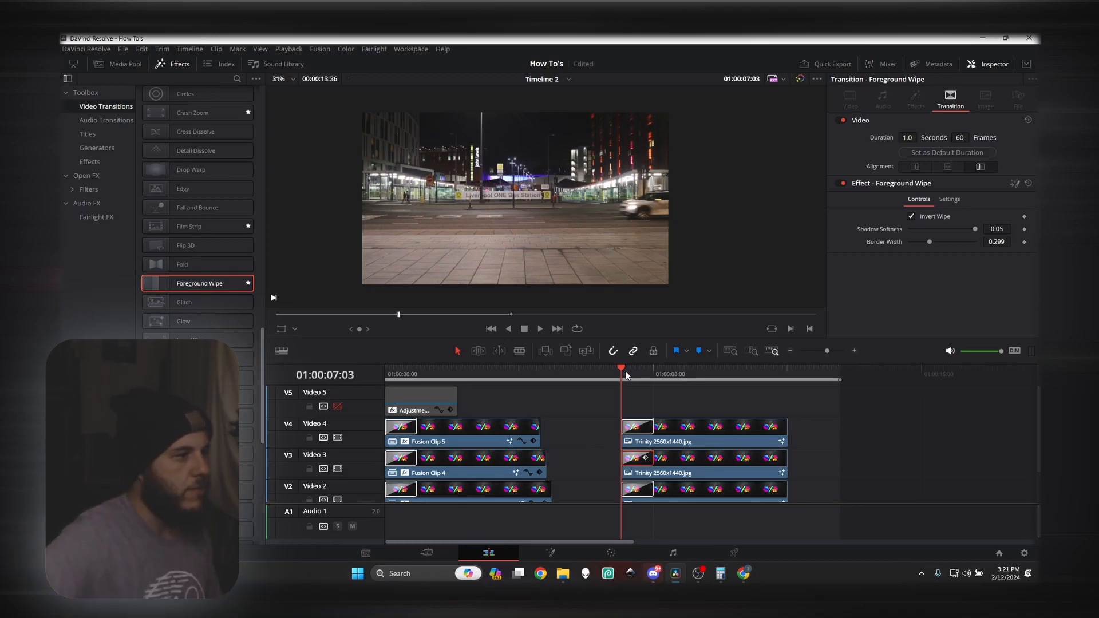
# Replay the new logo reveal and enable the Video 5 track to inspect the example's adjustment clip.
pyautogui.press('space')
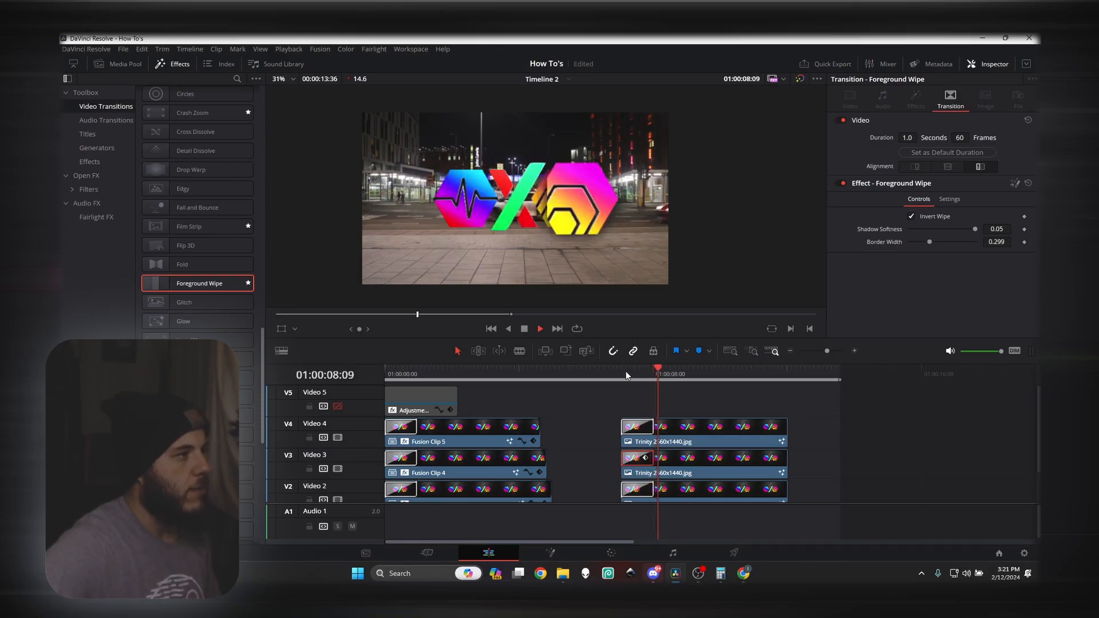
pyautogui.press('space')
pyautogui.click(338, 406)
pyautogui.click(406, 372)
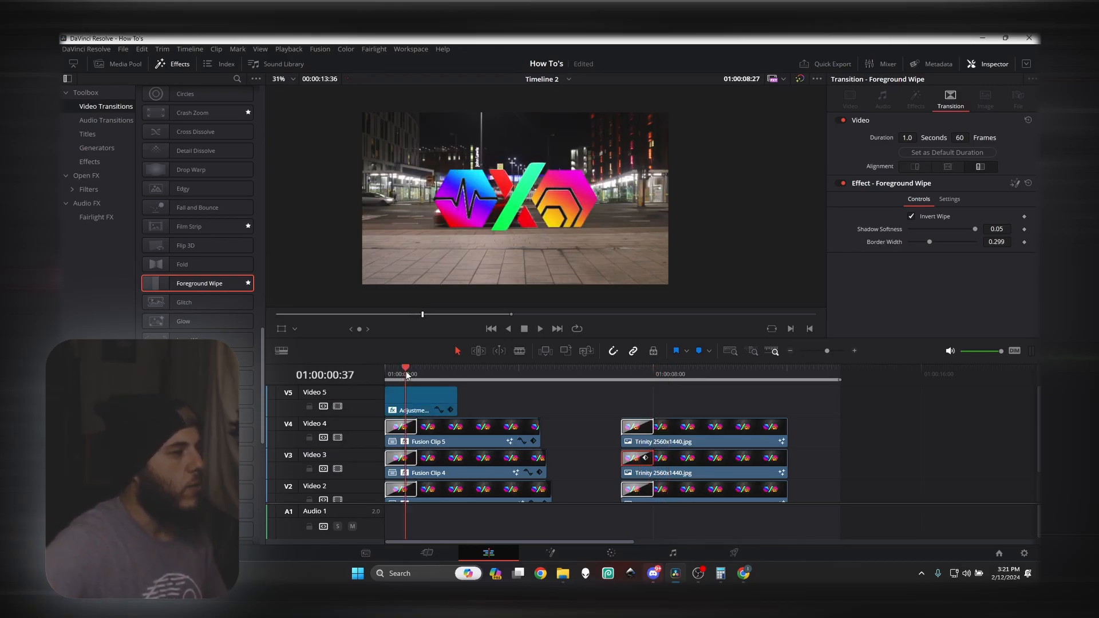
pyautogui.moveTo(407, 371); pyautogui.dragTo(396, 373)
pyautogui.click(404, 397)
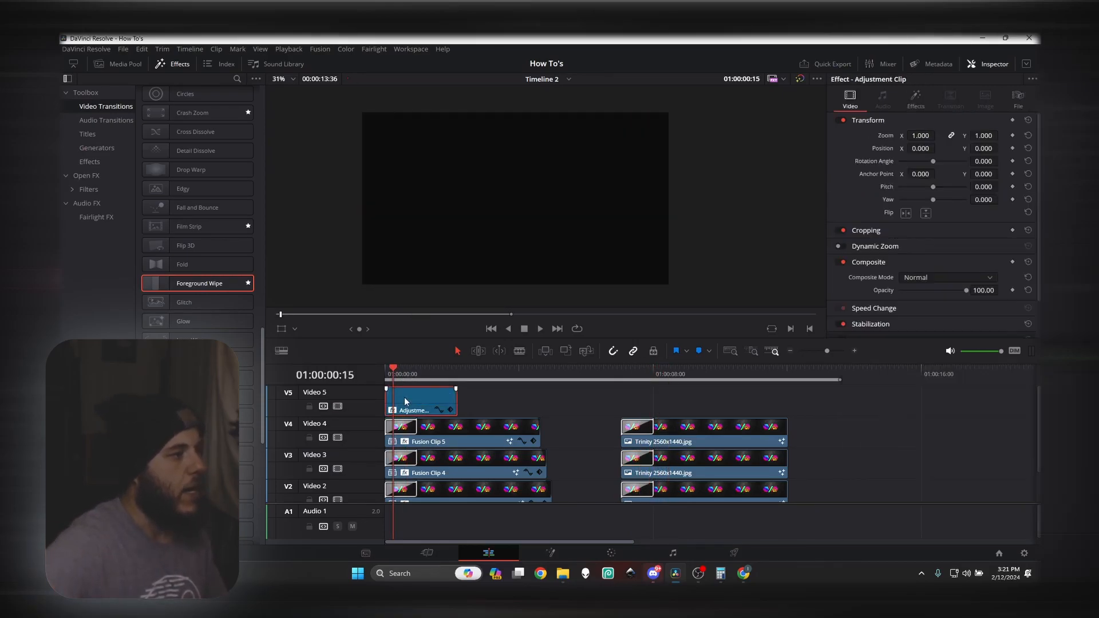
# Add an Adjustment Clip on Video 5 directly above the new stacked logo clips.
pyautogui.click(103, 180)
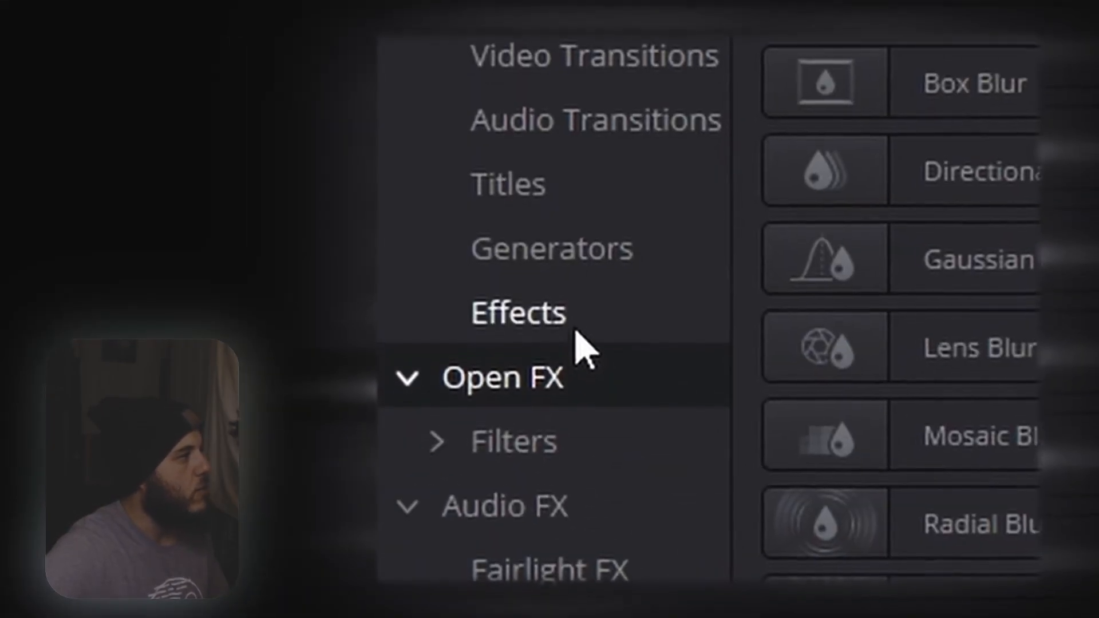
pyautogui.click(101, 165)
pyautogui.scroll(1, 1030, 515)
pyautogui.moveTo(502, 268); pyautogui.dragTo(672, 426)
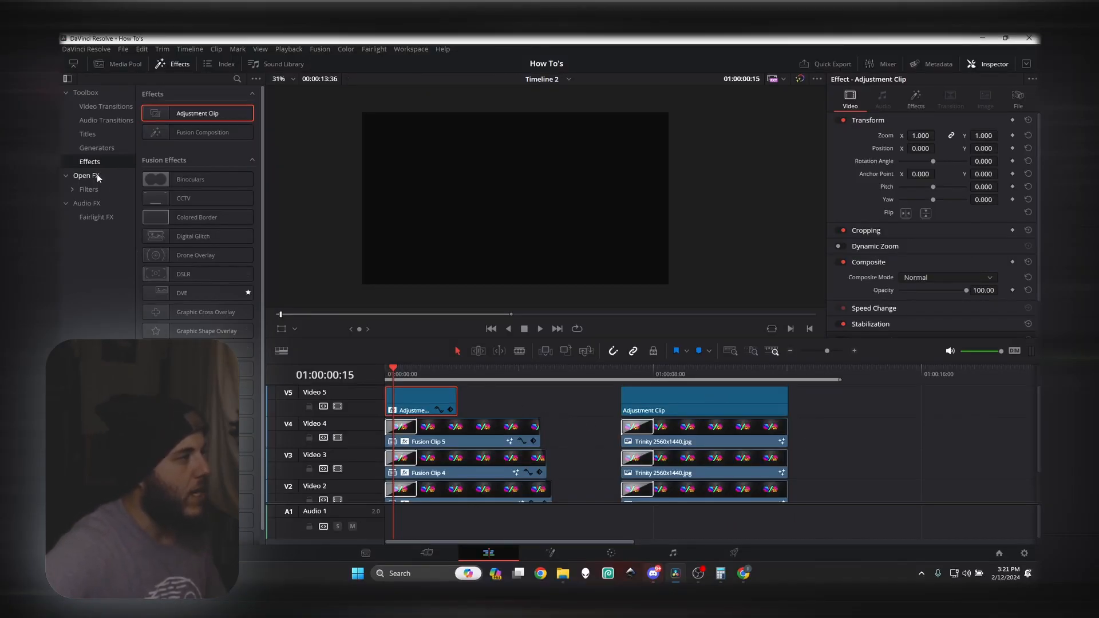
# Apply the Resolve FX Camera Shake effect to the new adjustment clip on Video 5.
pyautogui.click(98, 175)
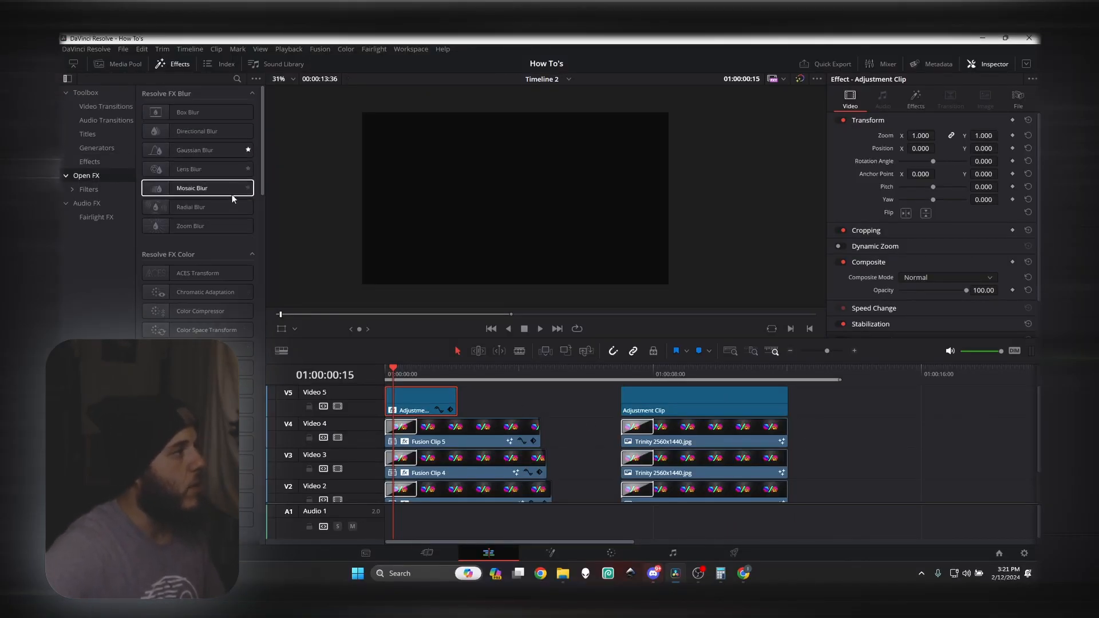
pyautogui.scroll(-15, 228, 222)
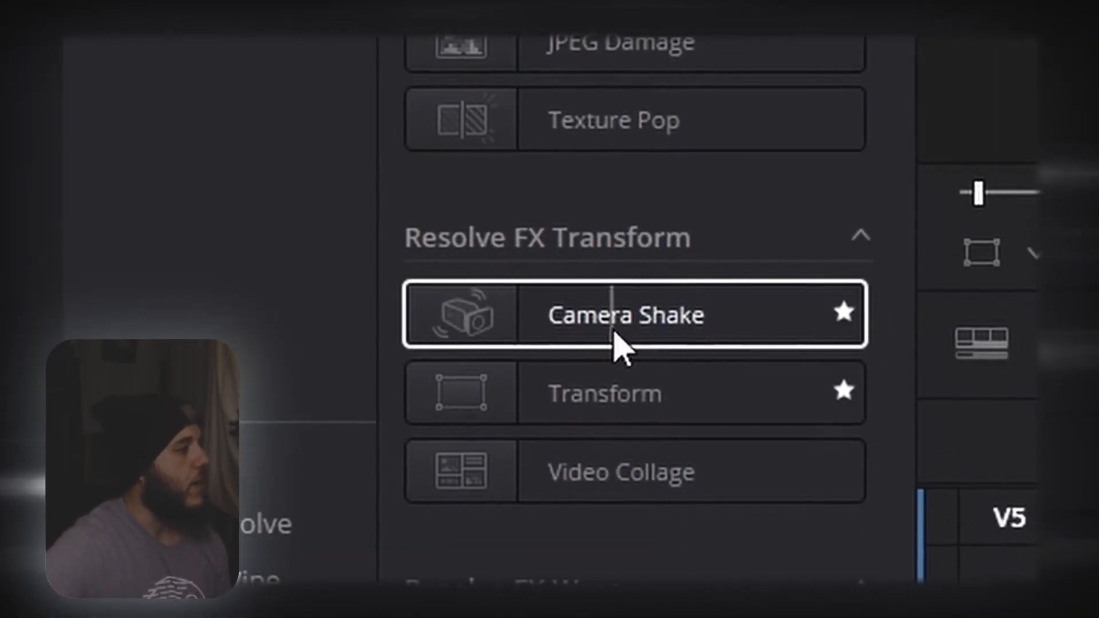
pyautogui.moveTo(590, 335); pyautogui.dragTo(540, 343)
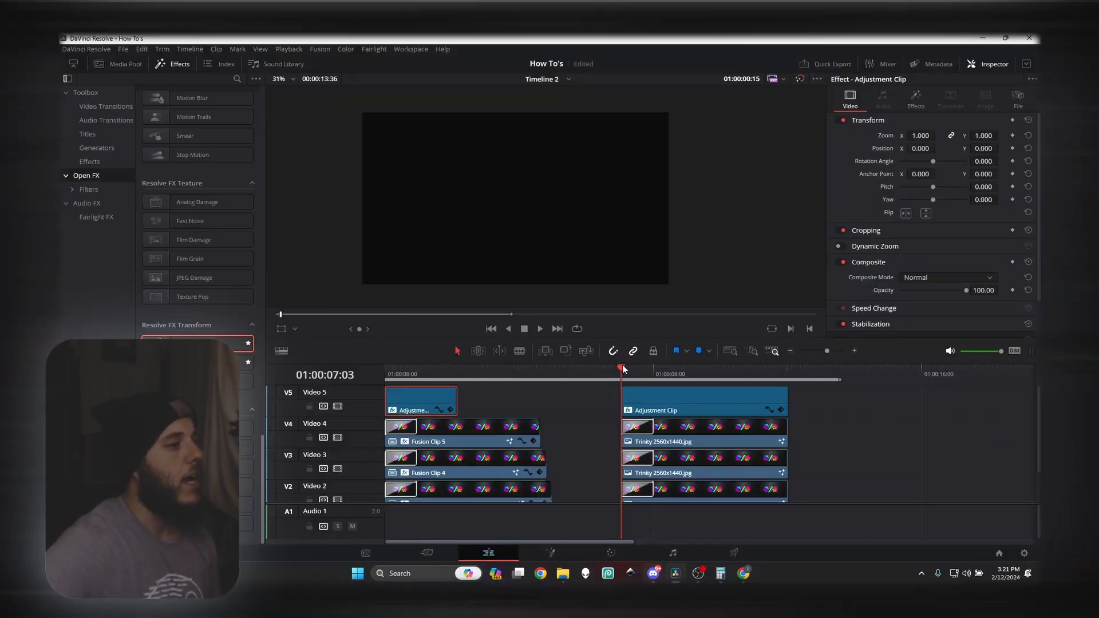
# Keyframe Camera Shake's Global Blend at 0.000 at 01:00:08:03, where the logo transitions end.
pyautogui.press('space')
pyautogui.press('space')
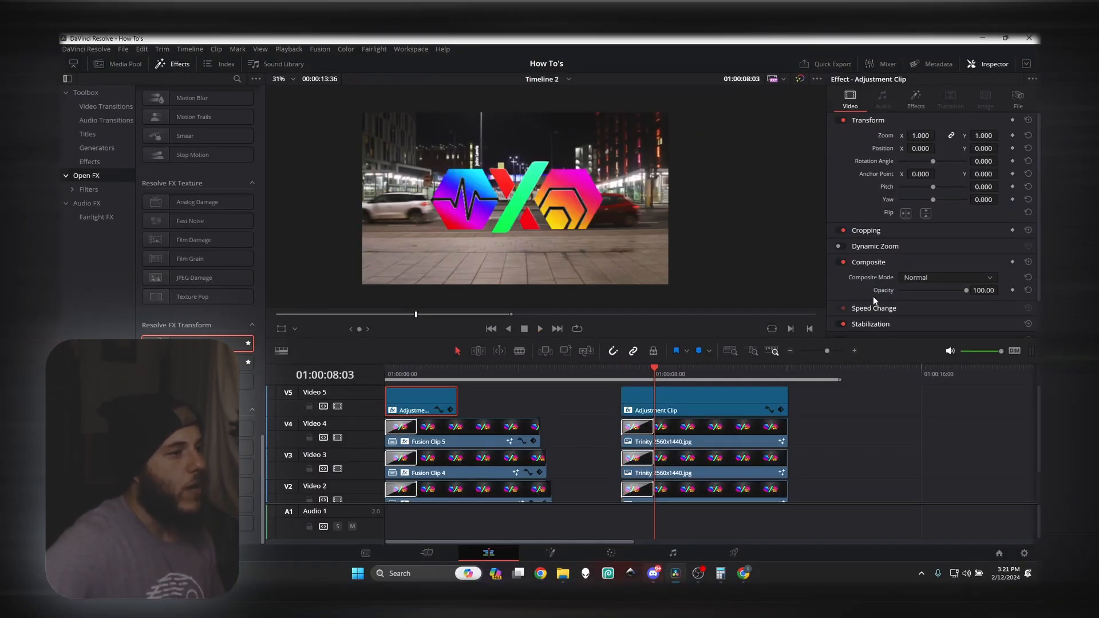
pyautogui.scroll(-3, 873, 299)
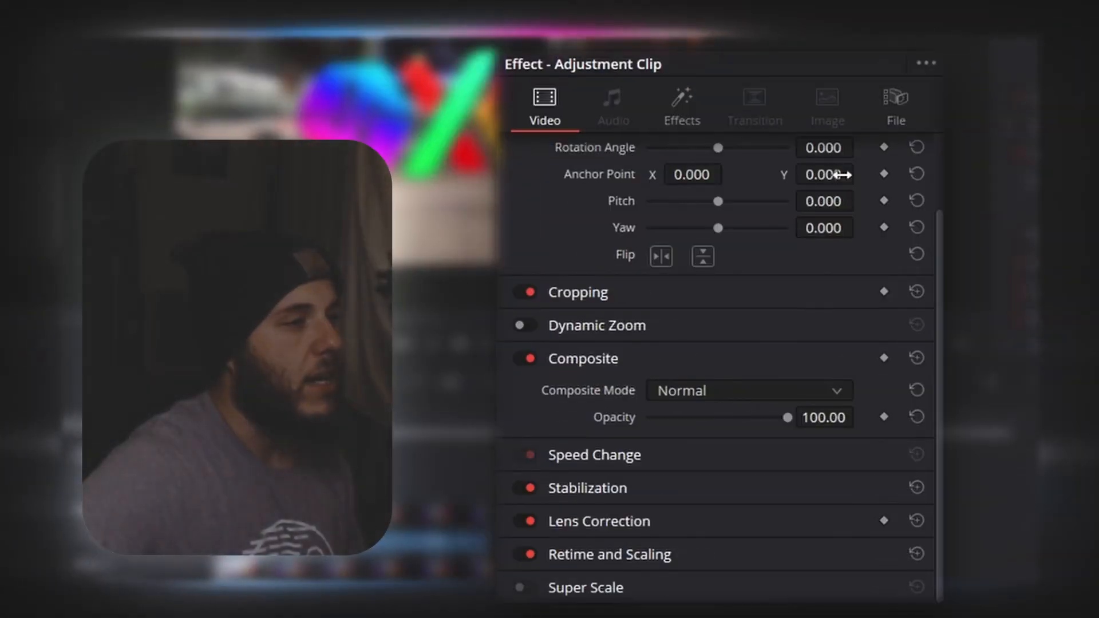
pyautogui.click(694, 129)
pyautogui.scroll(-6, 650, 361)
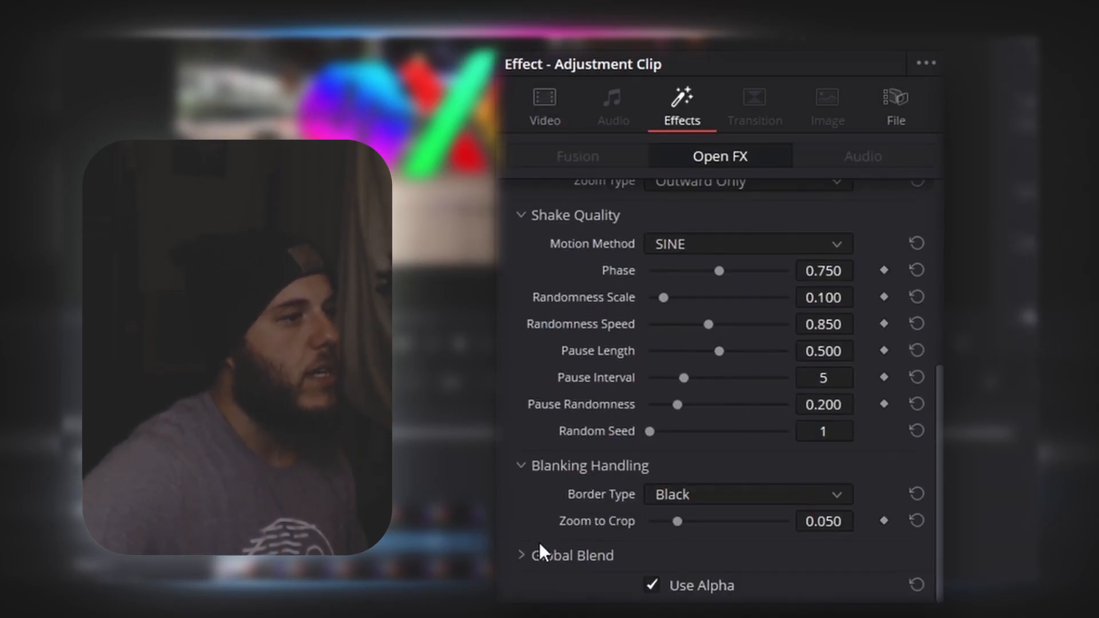
pyautogui.click(530, 555)
pyautogui.scroll(-1, 653, 544)
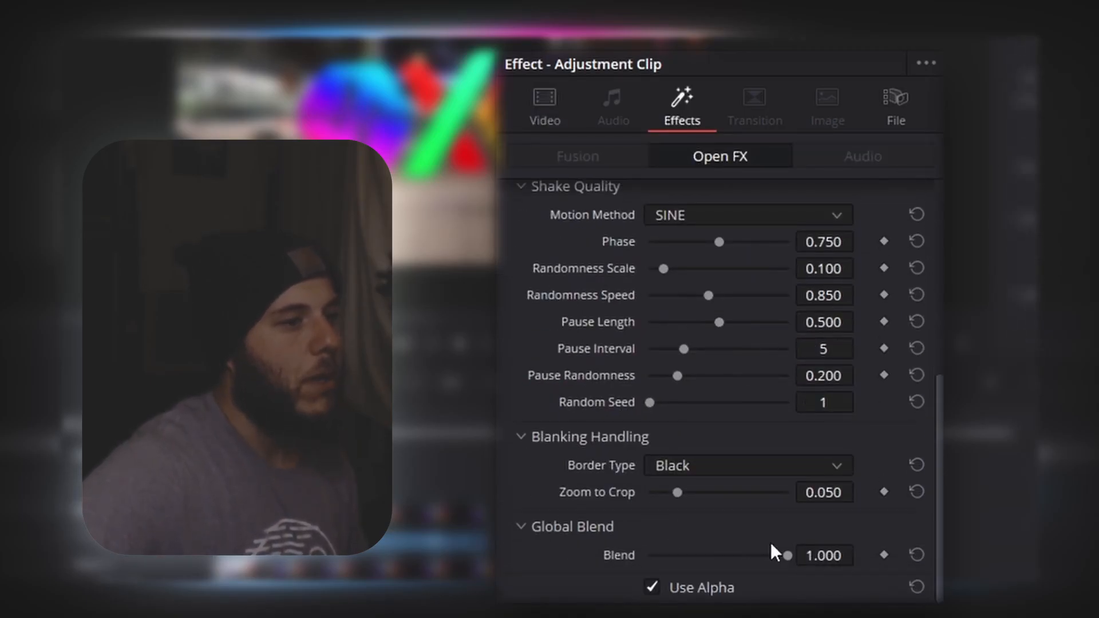
pyautogui.click(885, 559)
pyautogui.moveTo(788, 558); pyautogui.dragTo(493, 577)
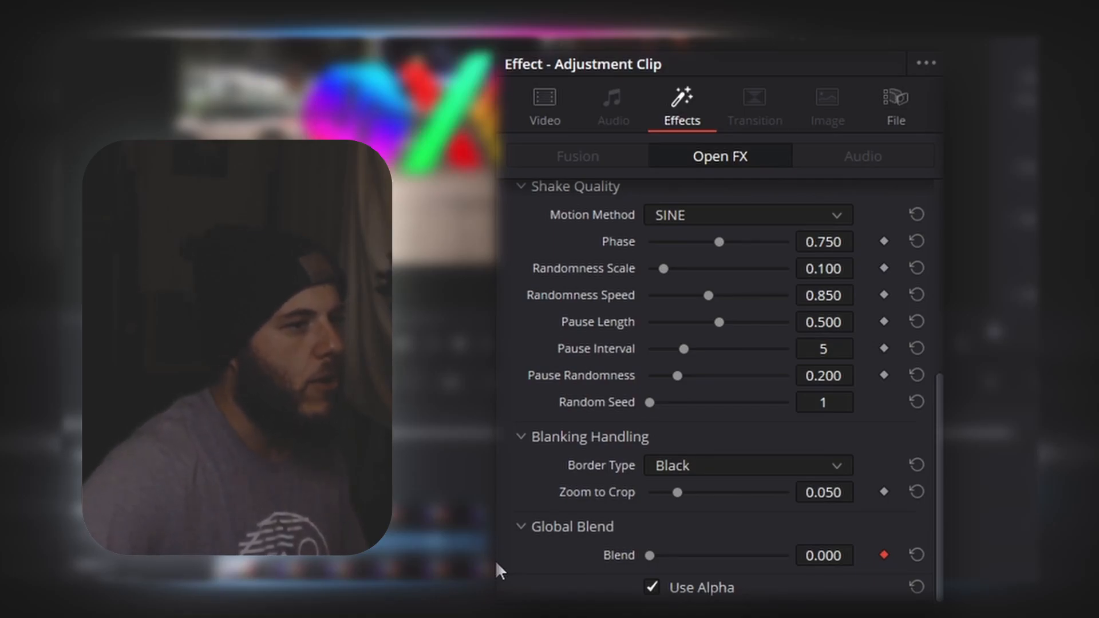
# Raise Camera Shake's Global Blend to its maximum just before the zero keyframe and play back the shake.
pyautogui.press('Left')
pyautogui.moveTo(649, 556); pyautogui.dragTo(806, 562)
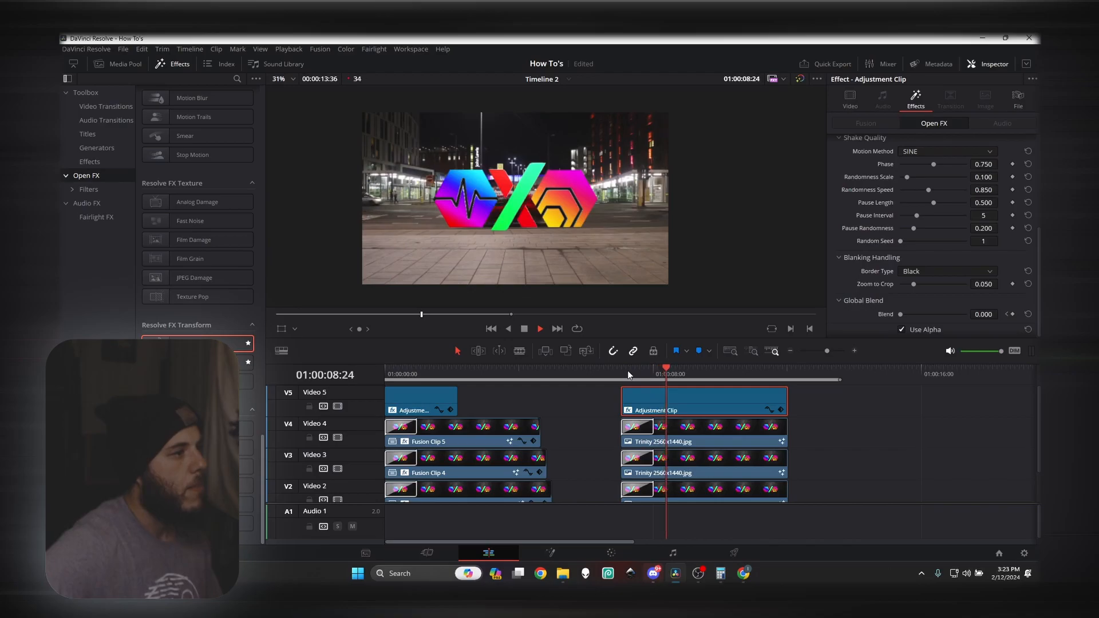
pyautogui.press('space')
# Try a Camera Shake Pan Amplitude of 0.721 and preview the reveal.
pyautogui.scroll(5, 898, 238)
pyautogui.scroll(2, 905, 230)
pyautogui.moveTo(907, 214); pyautogui.dragTo(948, 215)
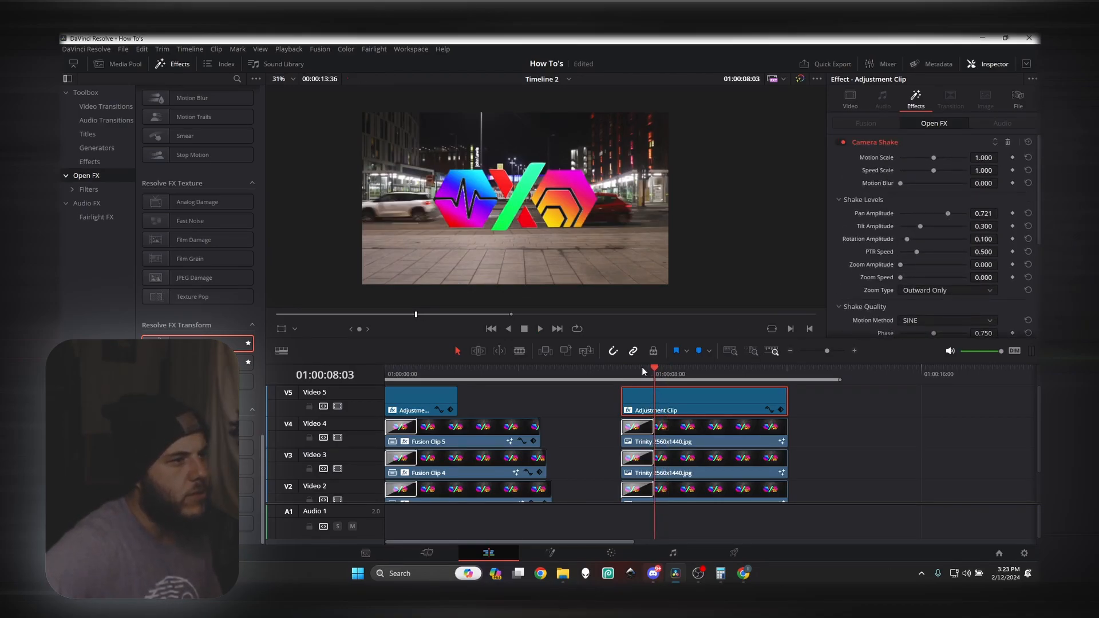
pyautogui.click(630, 373)
pyautogui.press('space')
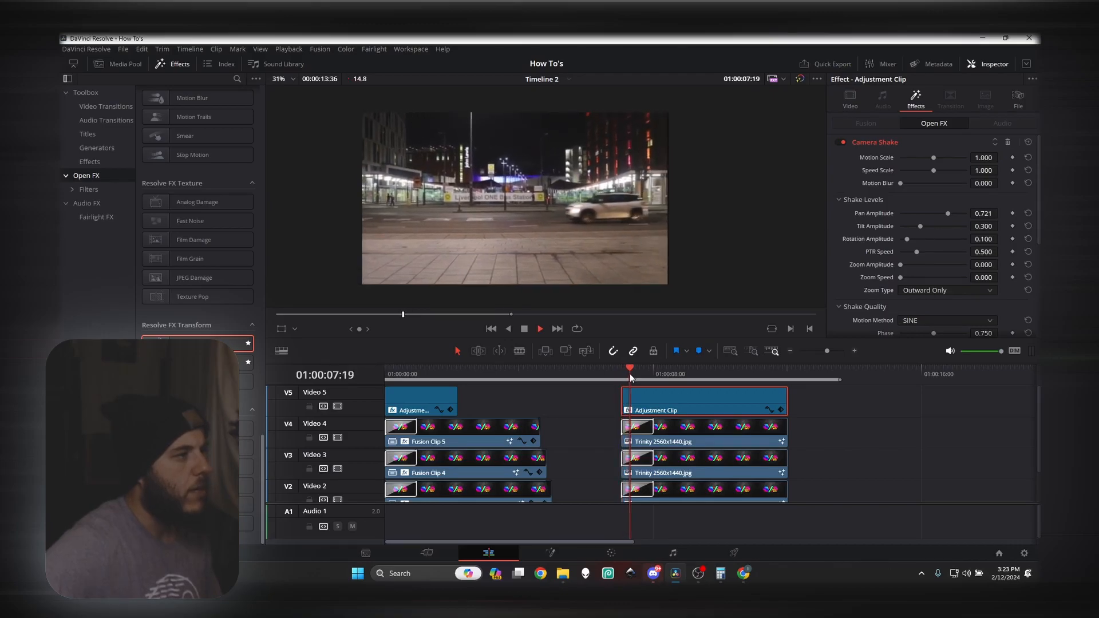
# Set Camera Shake's Pan Amplitude to 0.318 and Motion Blur to 1.000, and preview the reveal.
pyautogui.moveTo(949, 216); pyautogui.dragTo(983, 196)
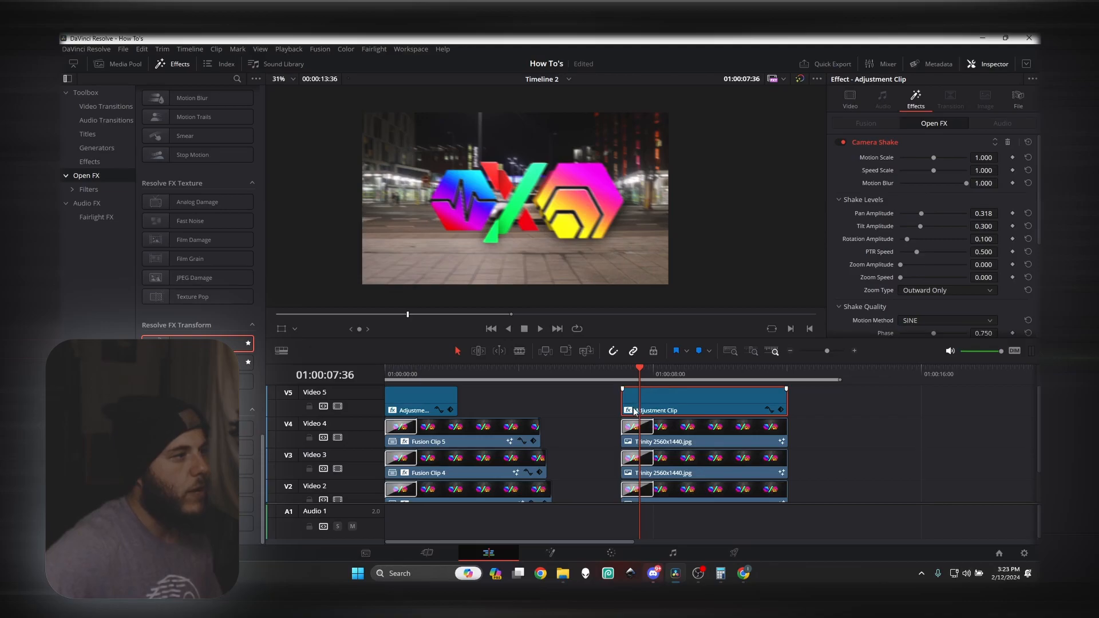
pyautogui.click(624, 377)
pyautogui.press('space')
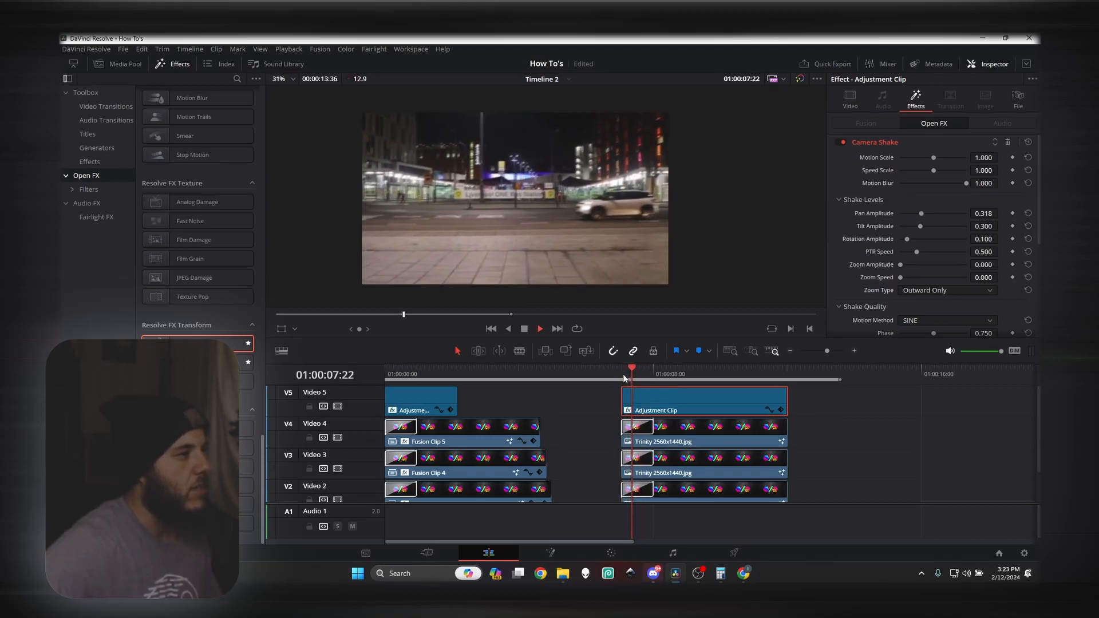
# Increase Camera Shake's Motion Scale to 1.798 and play the reveal from the start of the logo clips.
pyautogui.moveTo(933, 158); pyautogui.dragTo(962, 158)
pyautogui.click(622, 378)
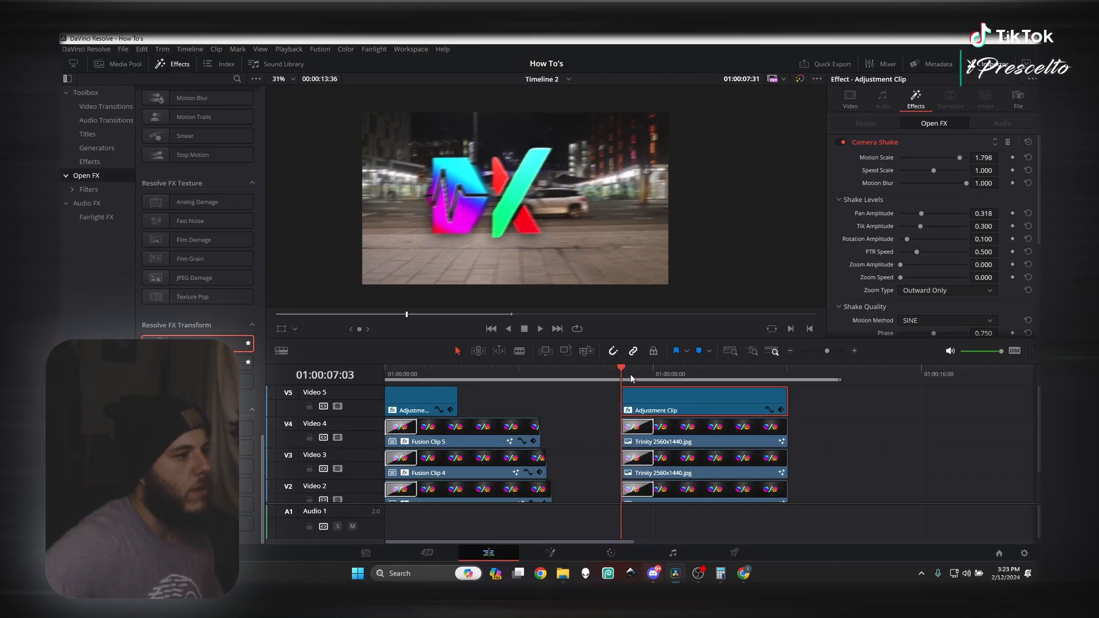
pyautogui.press('space')
pyautogui.press('space')
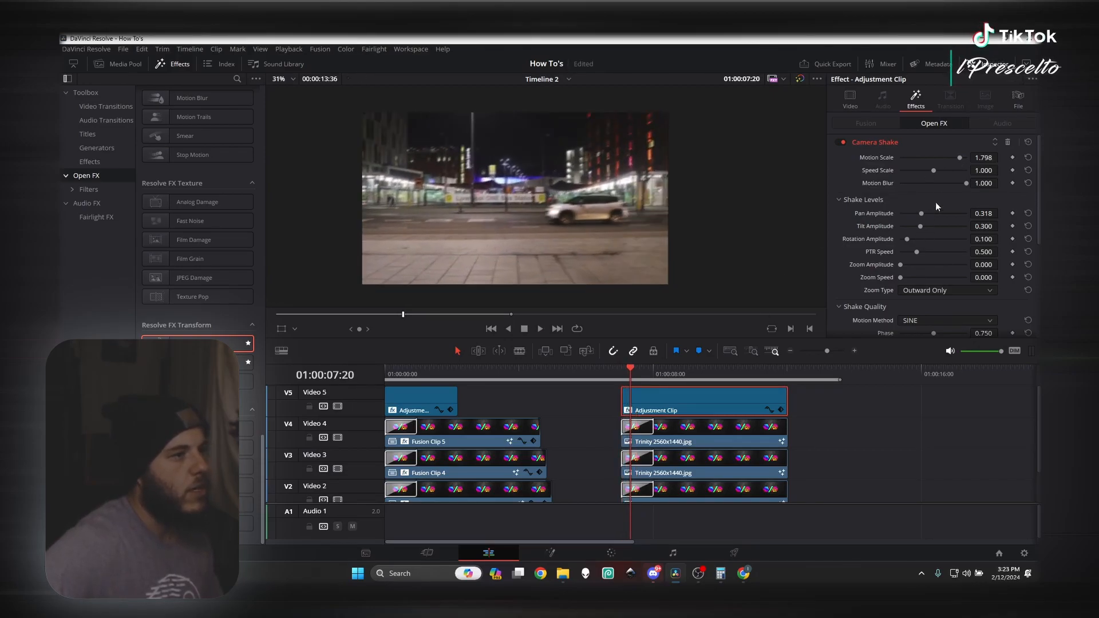
# Increase Camera Shake's Speed Scale to 1.597 and preview the shake on the logo reveal.
pyautogui.moveTo(932, 170); pyautogui.dragTo(953, 171)
pyautogui.click(622, 374)
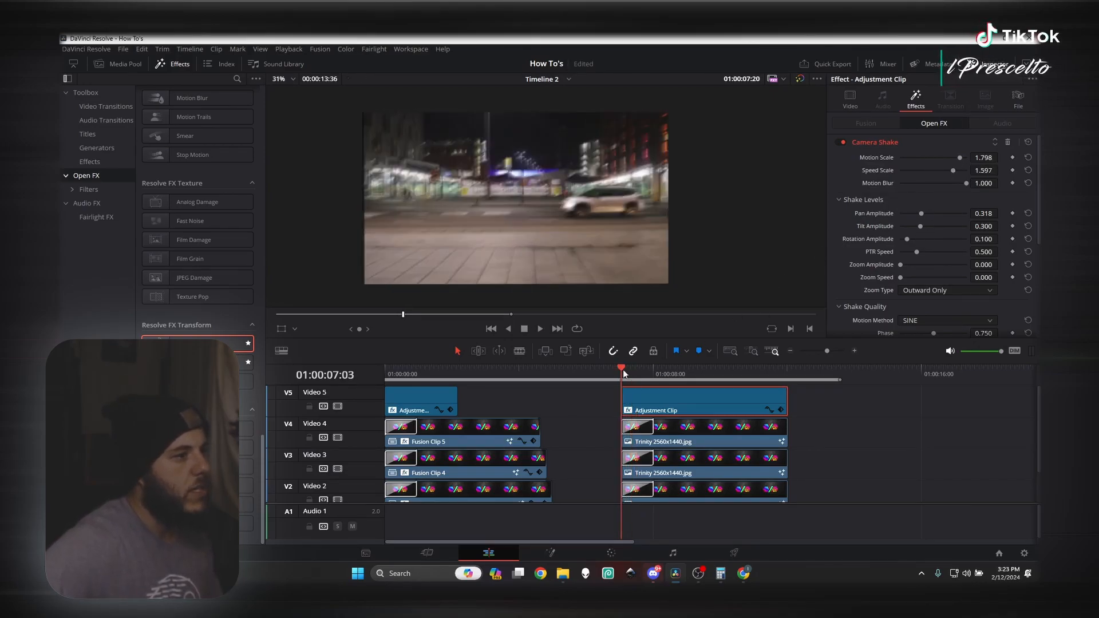
pyautogui.press('space')
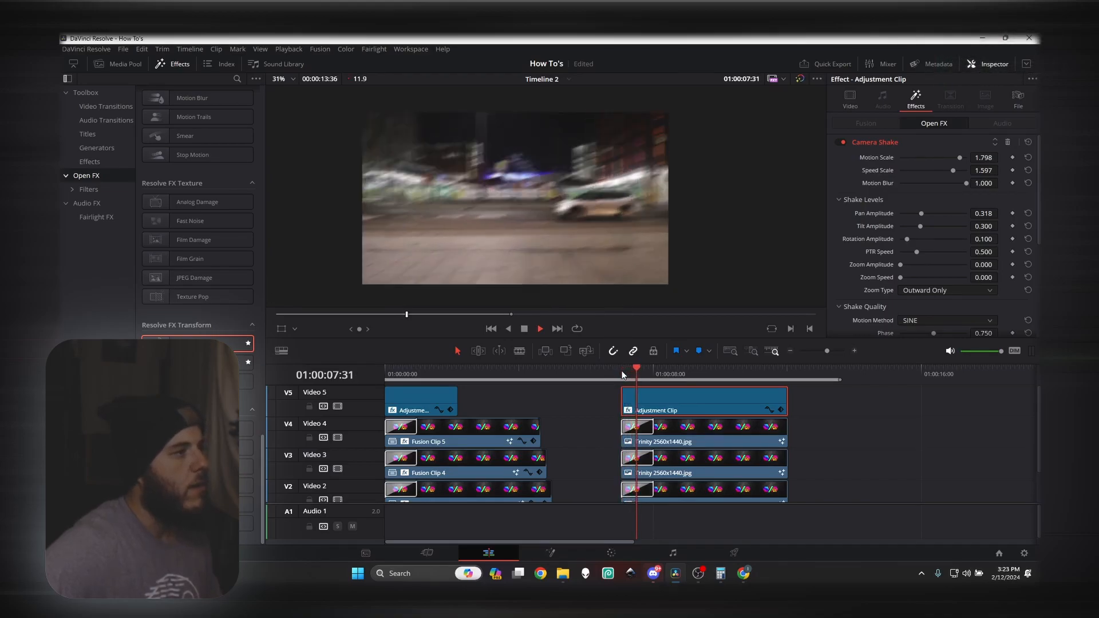
pyautogui.press('space')
pyautogui.click(637, 373)
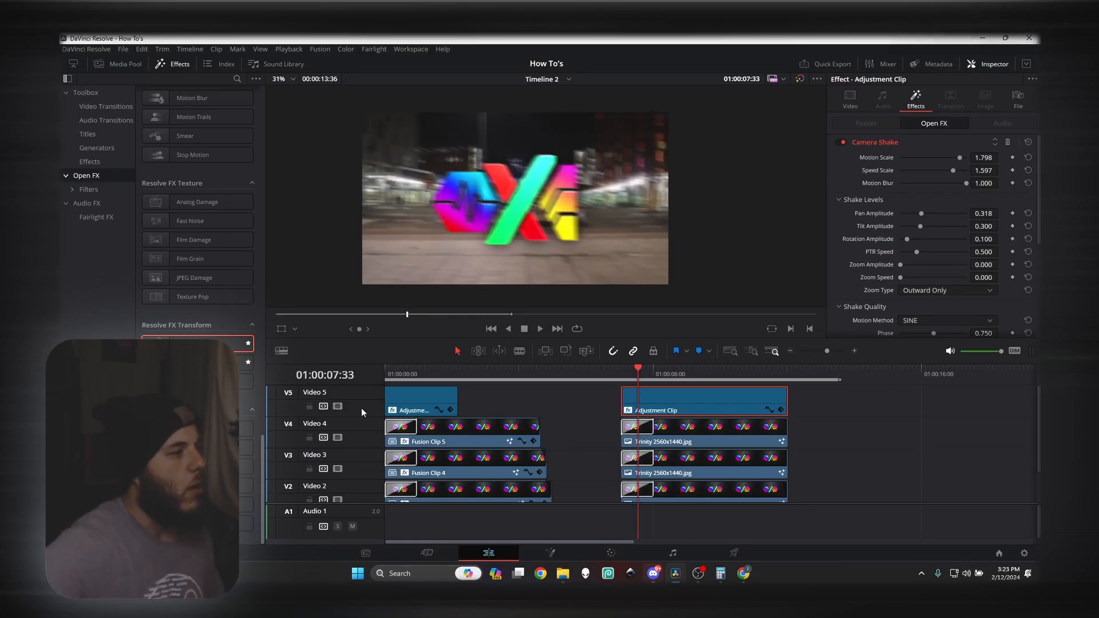
# Disable the Video 5 track and move the playhead to 01:00:09:13, where the full logo shows.
pyautogui.click(337, 407)
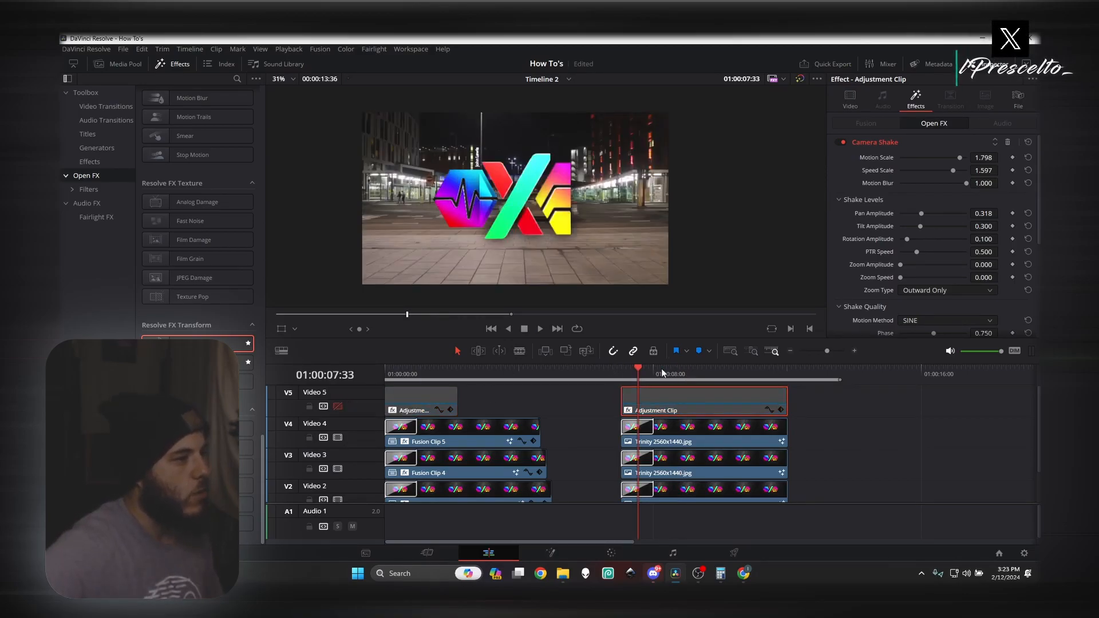
pyautogui.click(677, 372)
pyautogui.moveTo(678, 370); pyautogui.dragTo(695, 370)
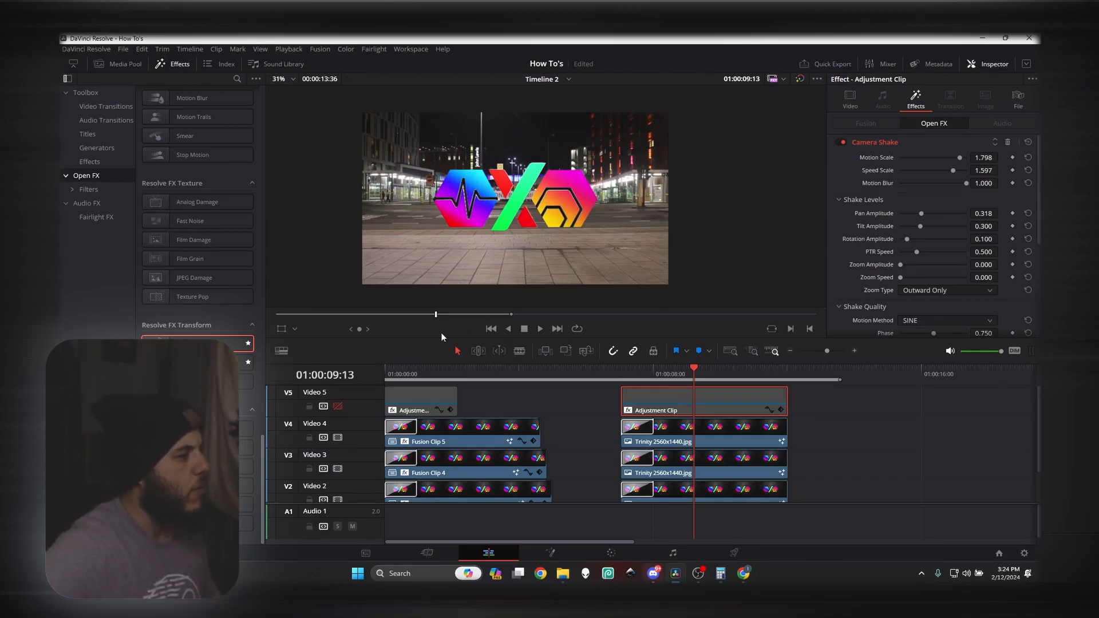
# Search the effects for "drop" and apply Drop Shadow to the new logo clip on Video 4.
pyautogui.click(698, 435)
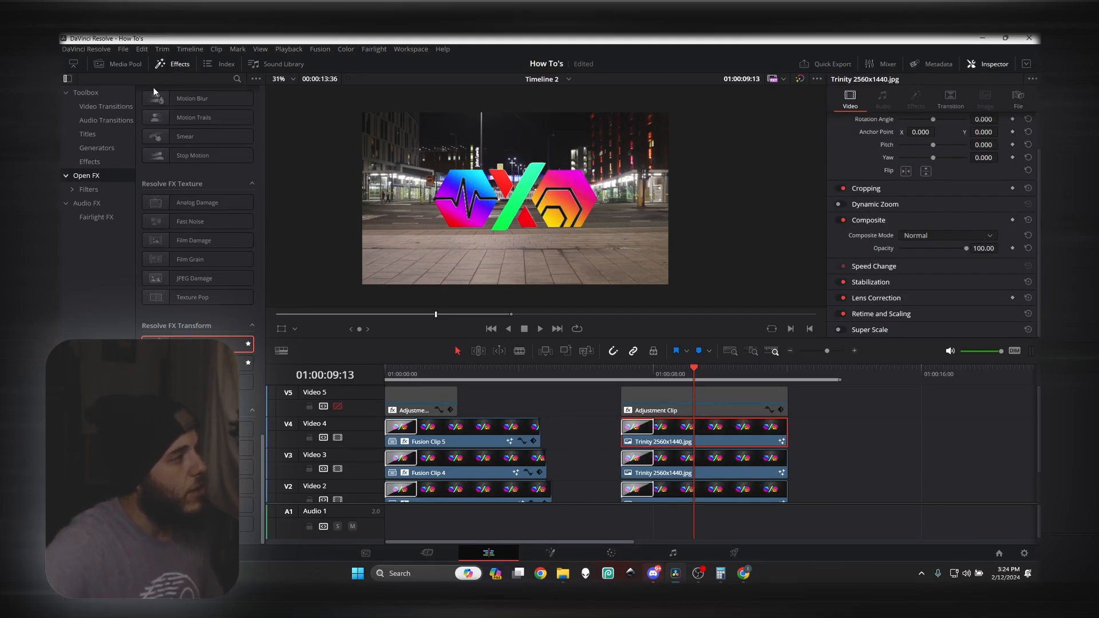
pyautogui.click(89, 162)
pyautogui.click(86, 175)
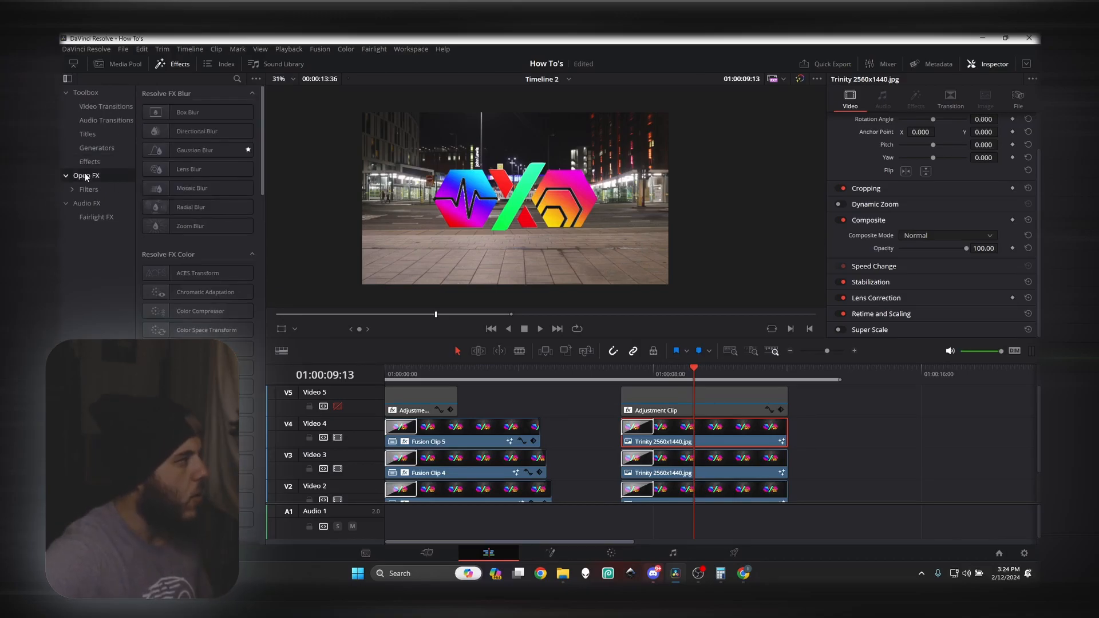
pyautogui.scroll(-15, 214, 184)
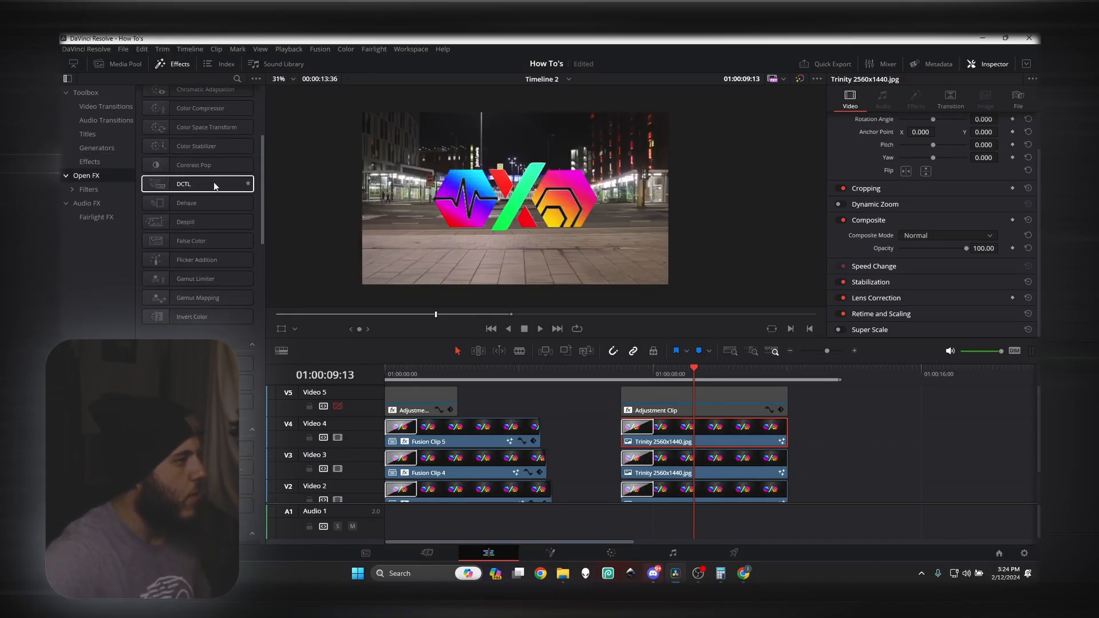
pyautogui.scroll(-5, 215, 182)
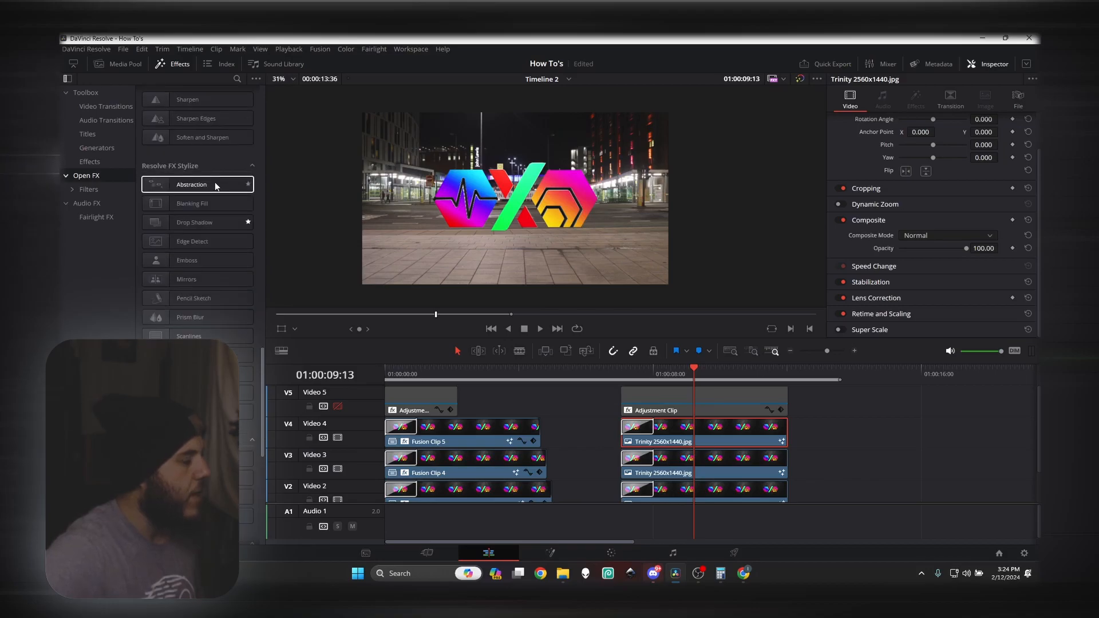
pyautogui.scroll(-6, 215, 182)
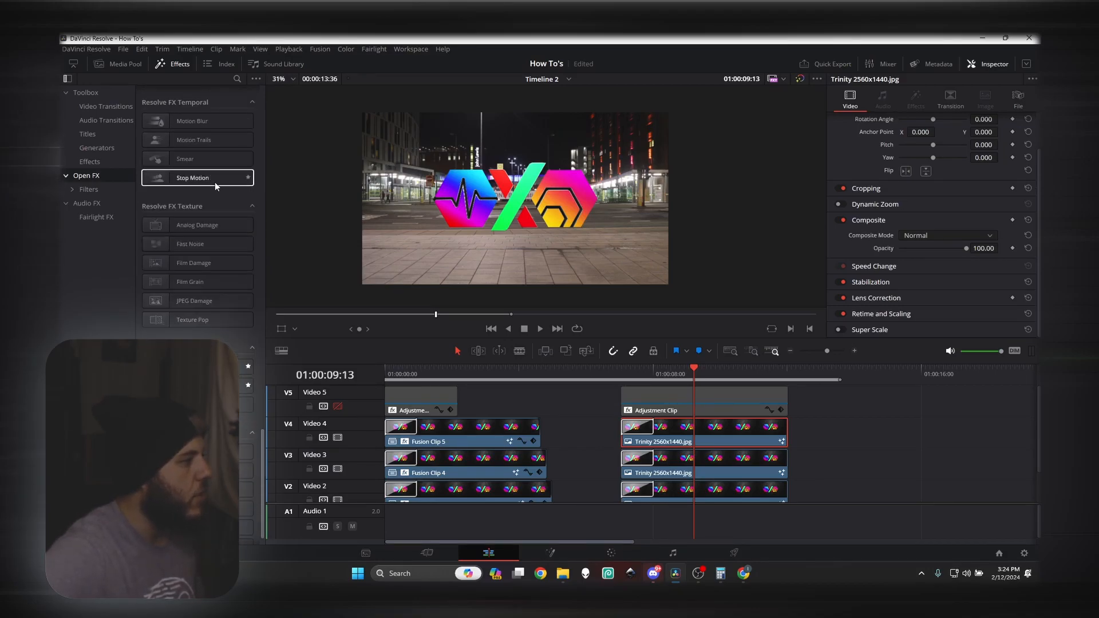
pyautogui.click(237, 79)
pyautogui.write('drop')
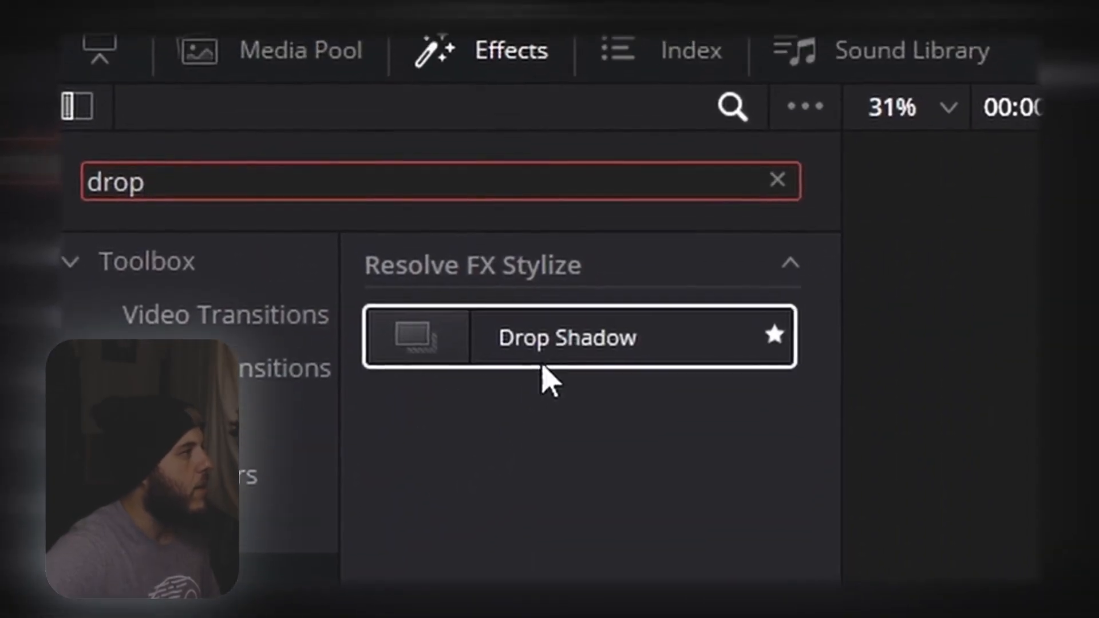
pyautogui.moveTo(724, 78); pyautogui.dragTo(693, 441)
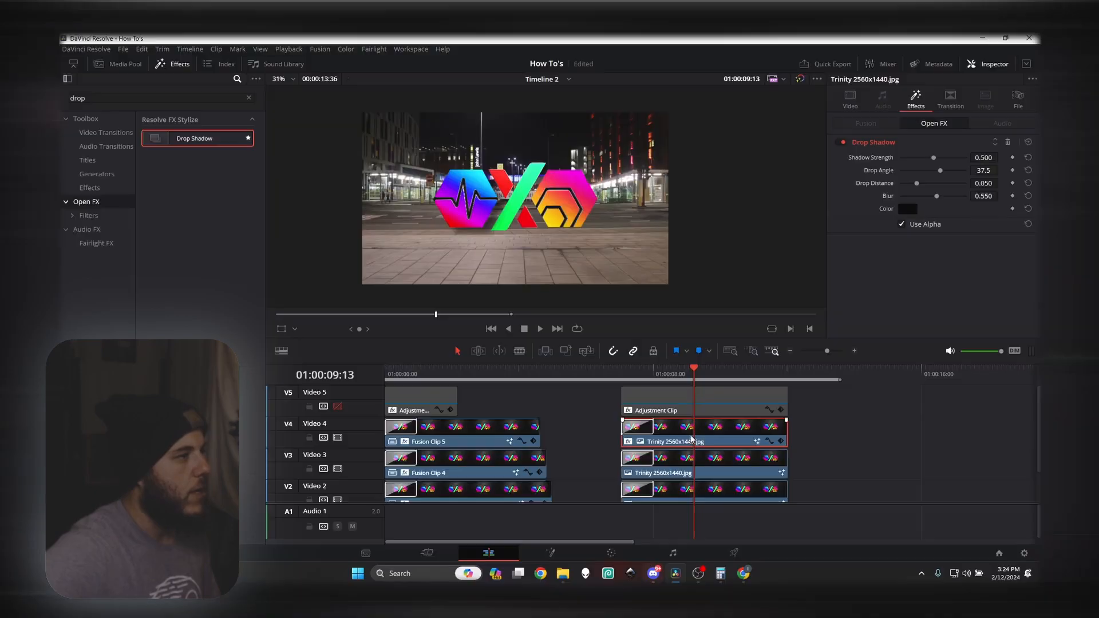
# Apply Drop Shadow to the new logo clips on Video 3 and Video 2 and scrub through the reveal.
pyautogui.moveTo(195, 138); pyautogui.dragTo(704, 478)
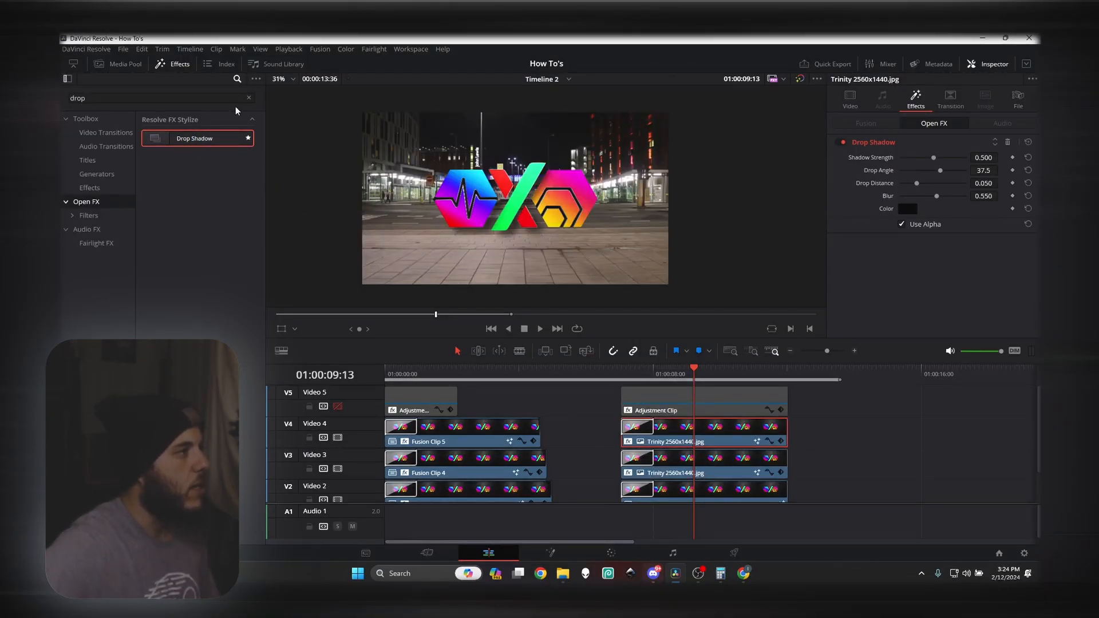
pyautogui.moveTo(215, 143); pyautogui.dragTo(730, 491)
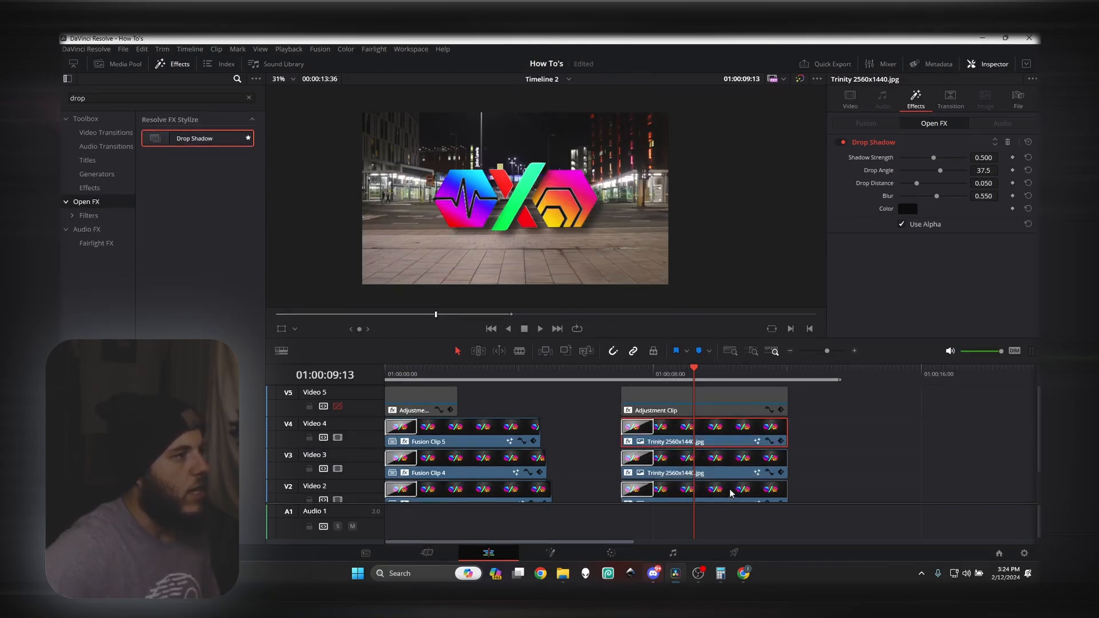
pyautogui.moveTo(635, 373); pyautogui.dragTo(642, 377)
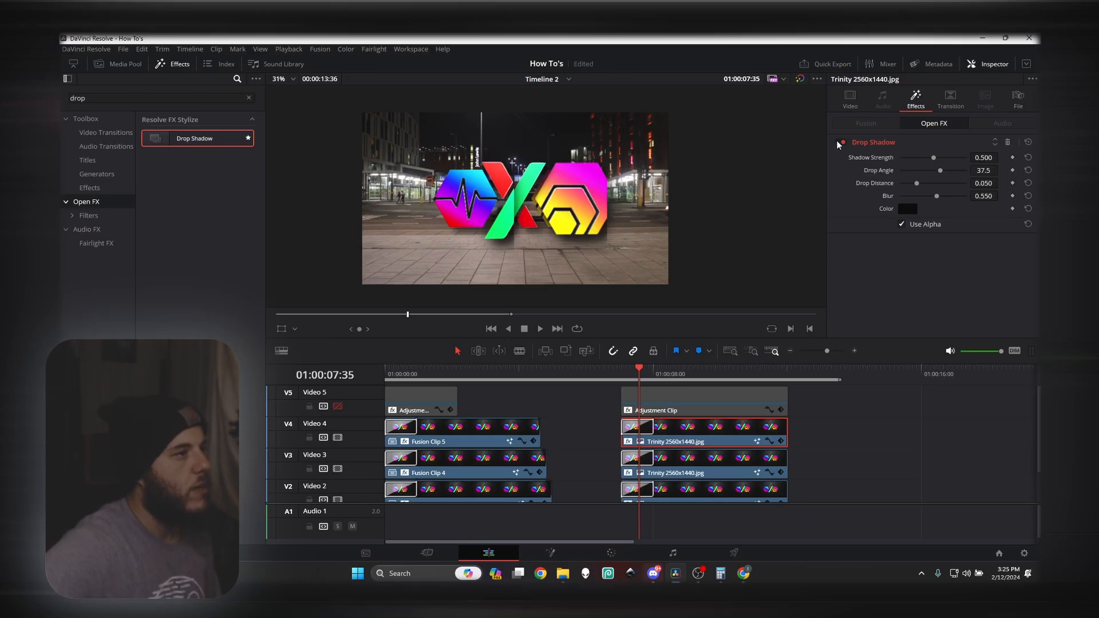
# Replay the logo reveal from the start of the new logo clips to review the drop shadows.
pyautogui.press('space')
pyautogui.press('space')
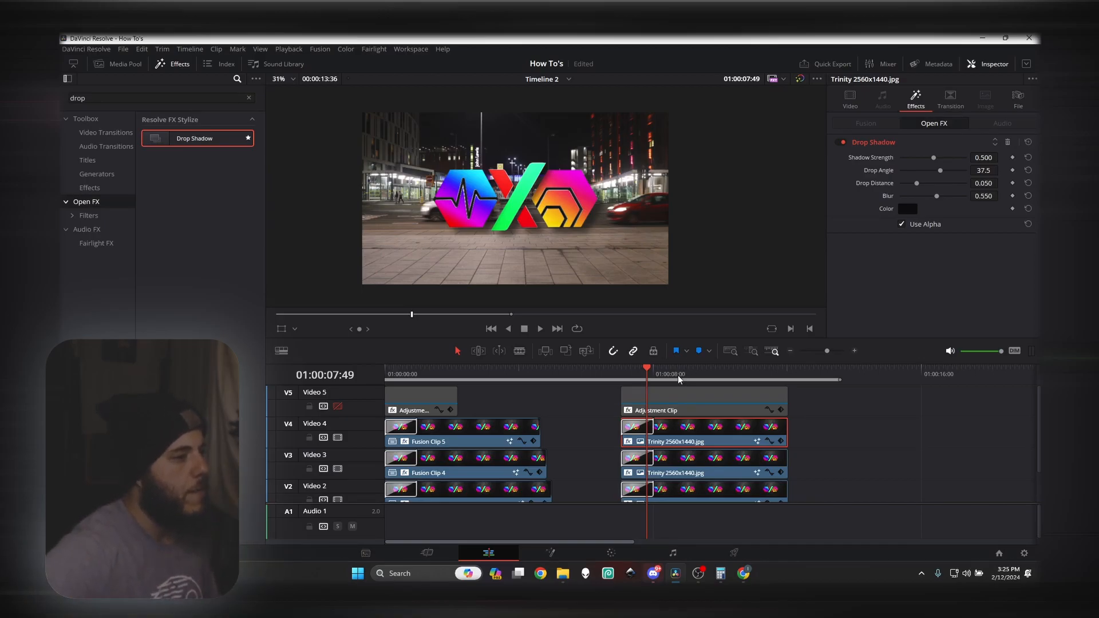
pyautogui.moveTo(679, 381); pyautogui.dragTo(623, 371)
pyautogui.press('space')
pyautogui.press('space')
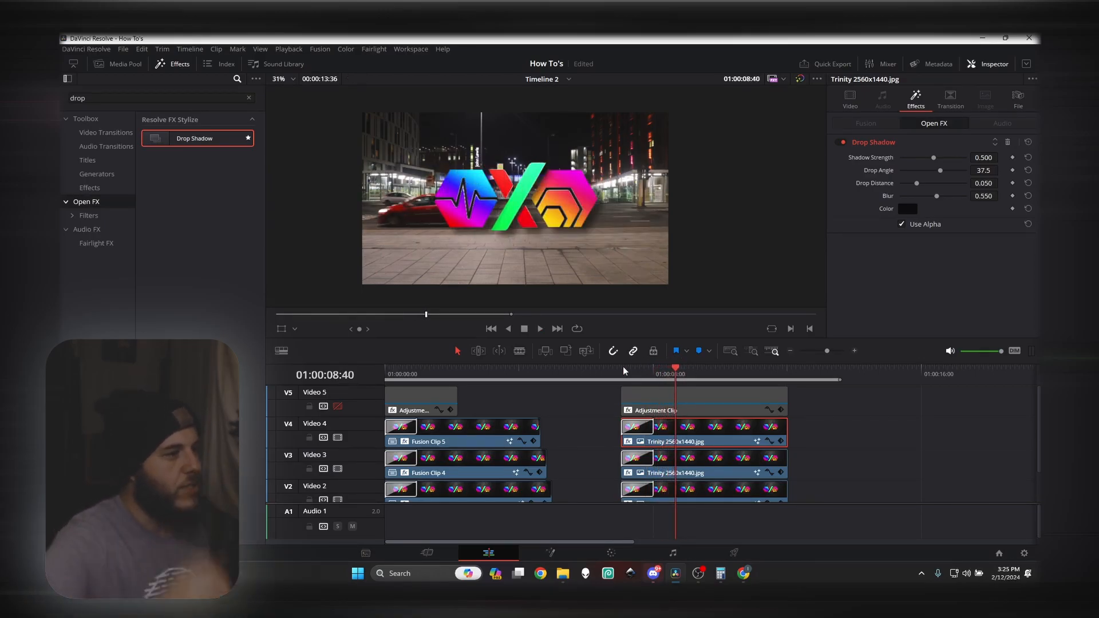
# Open the new logo clip on Video 4 in Fusion and add a Glow node between MediaIn1 and MediaOut1.
pyautogui.scroll(-2, 708, 434)
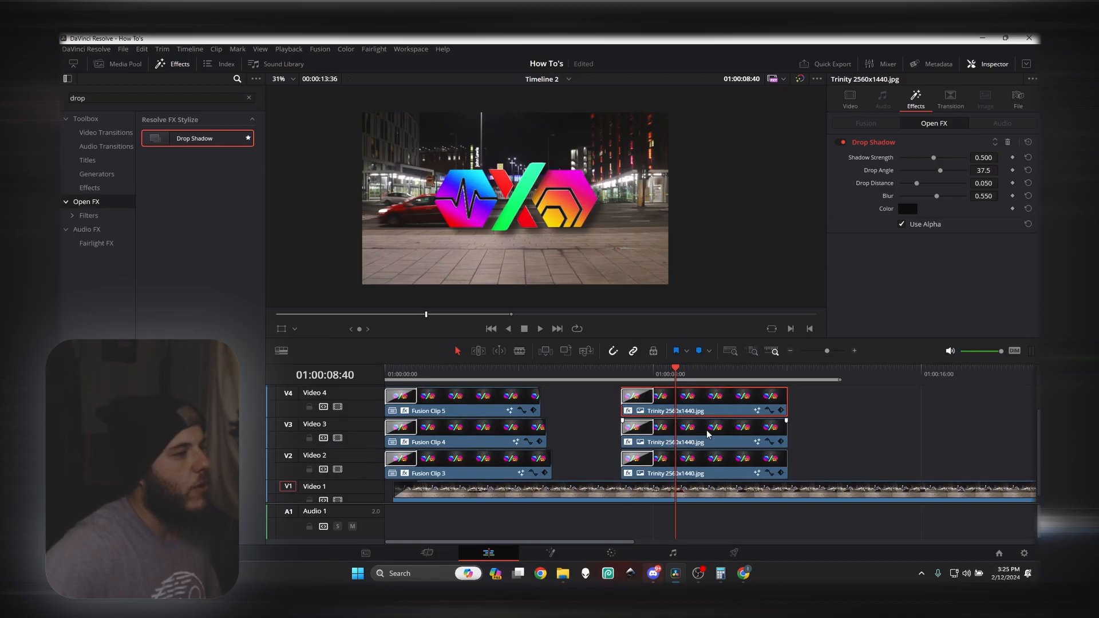
pyautogui.rightClick(693, 405)
pyautogui.click(737, 234)
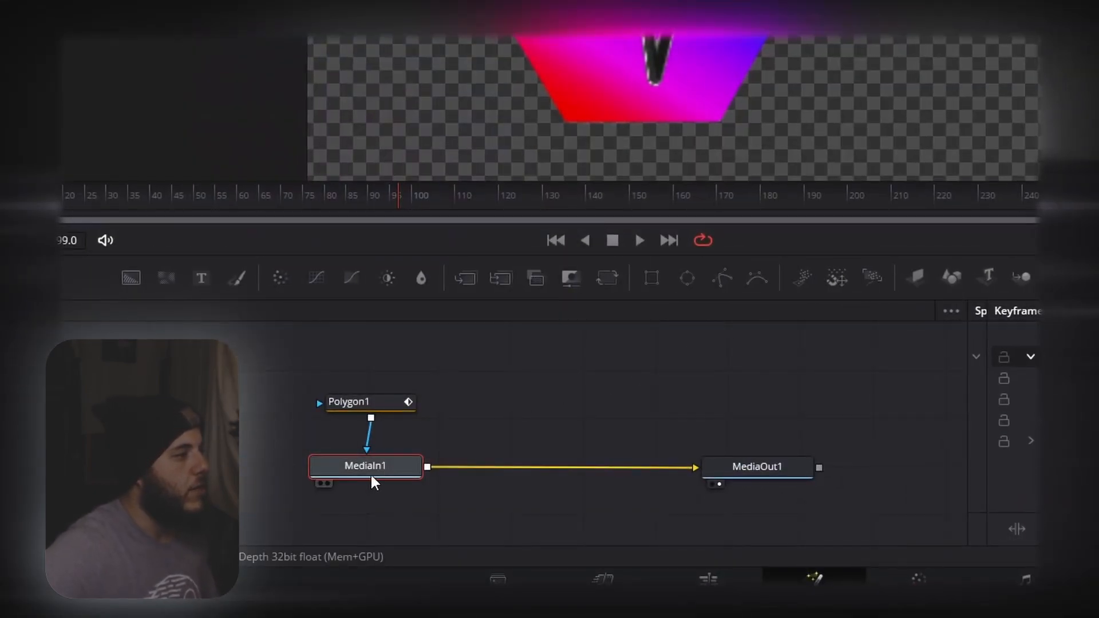
pyautogui.moveTo(603, 430); pyautogui.dragTo(648, 399)
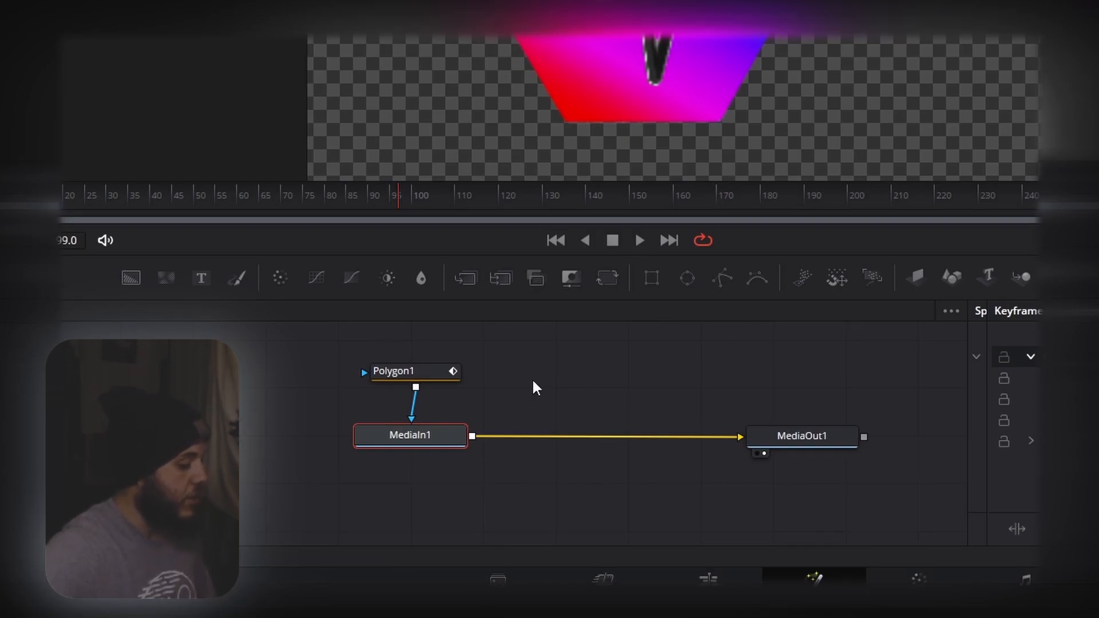
pyautogui.hotkey('shift', 'space')
pyautogui.write('glow')
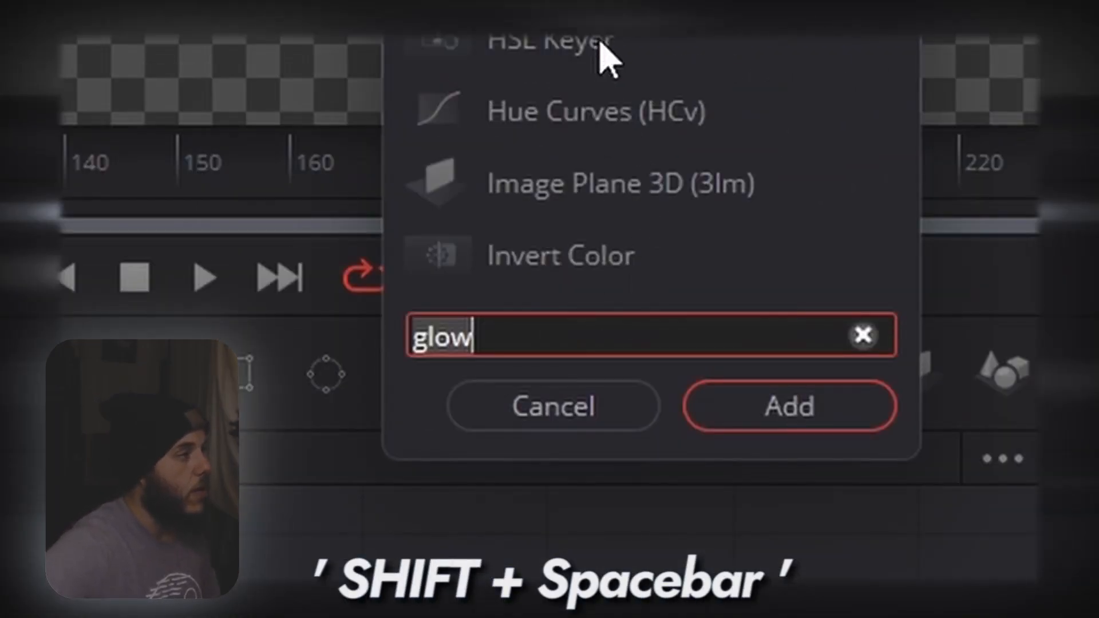
pyautogui.write('glow')
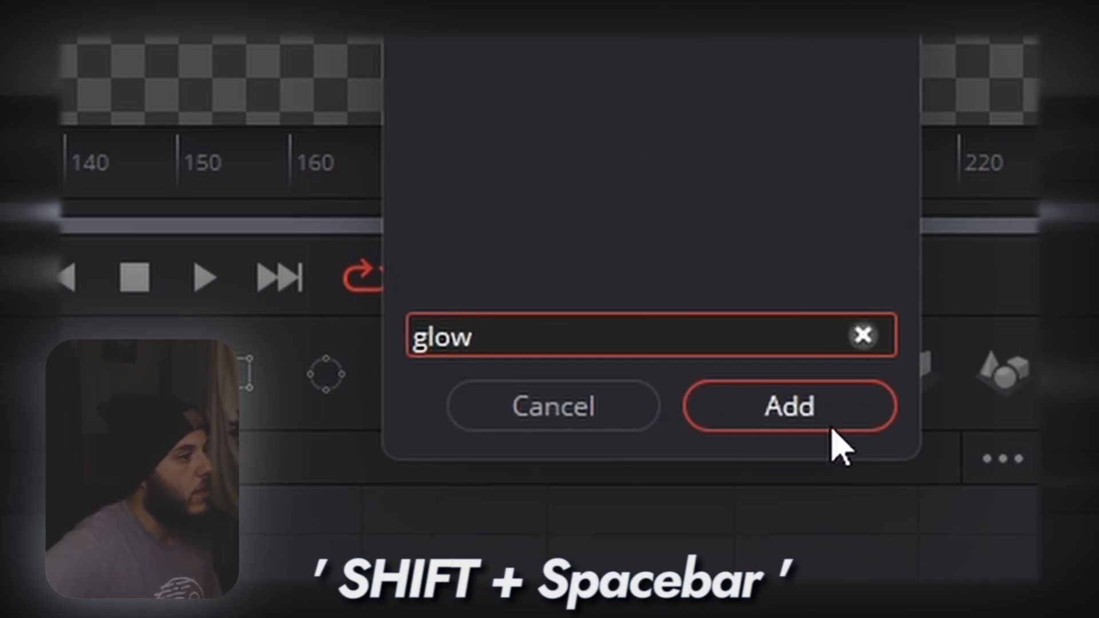
pyautogui.click(833, 432)
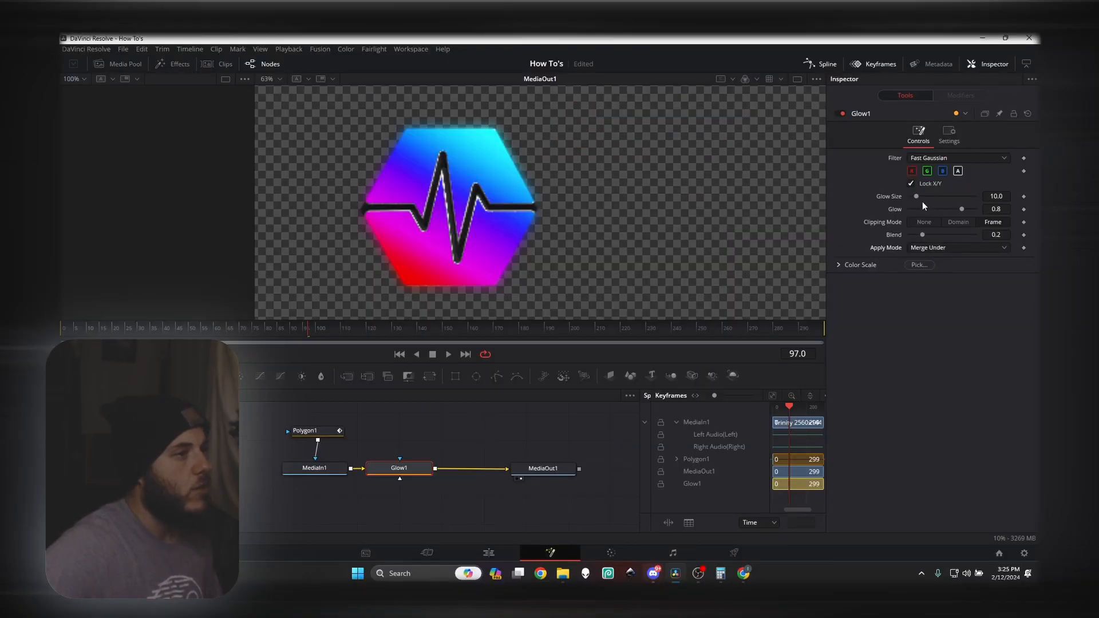
# Set the Glow Size to 31.5, return to the edit timeline and inspect the glow up close.
pyautogui.moveTo(918, 196); pyautogui.dragTo(930, 197)
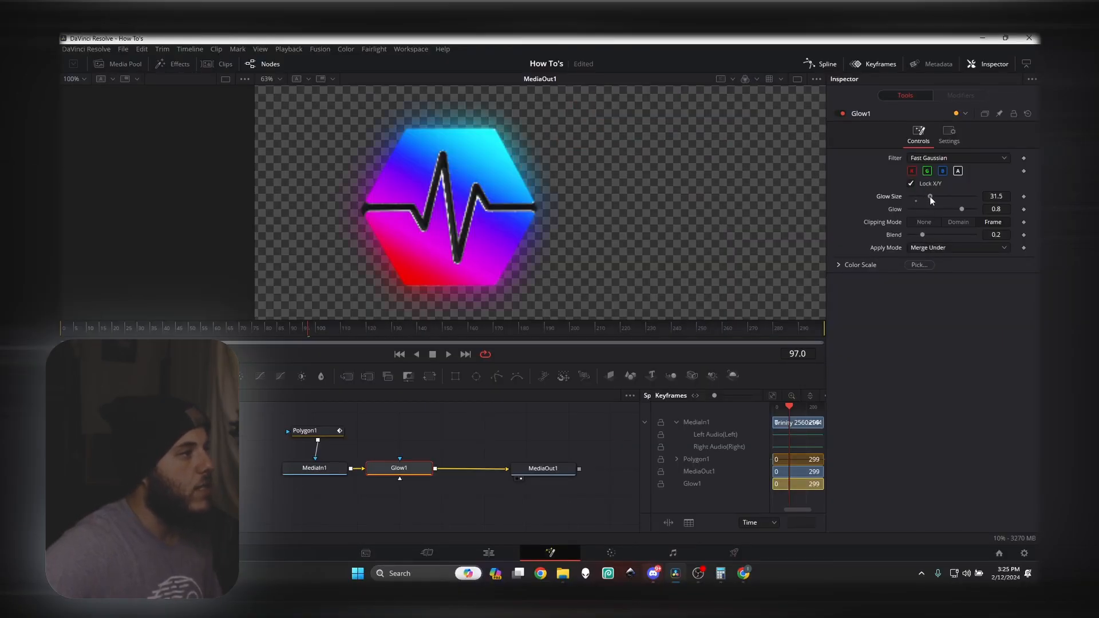
pyautogui.click(496, 553)
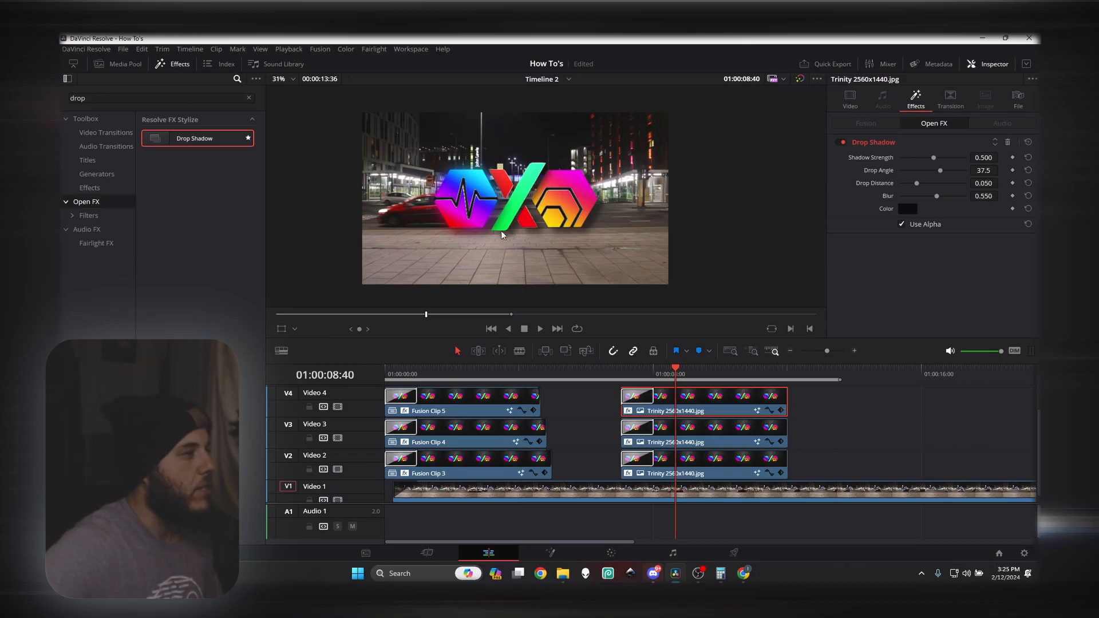
pyautogui.scroll(4, 515, 229)
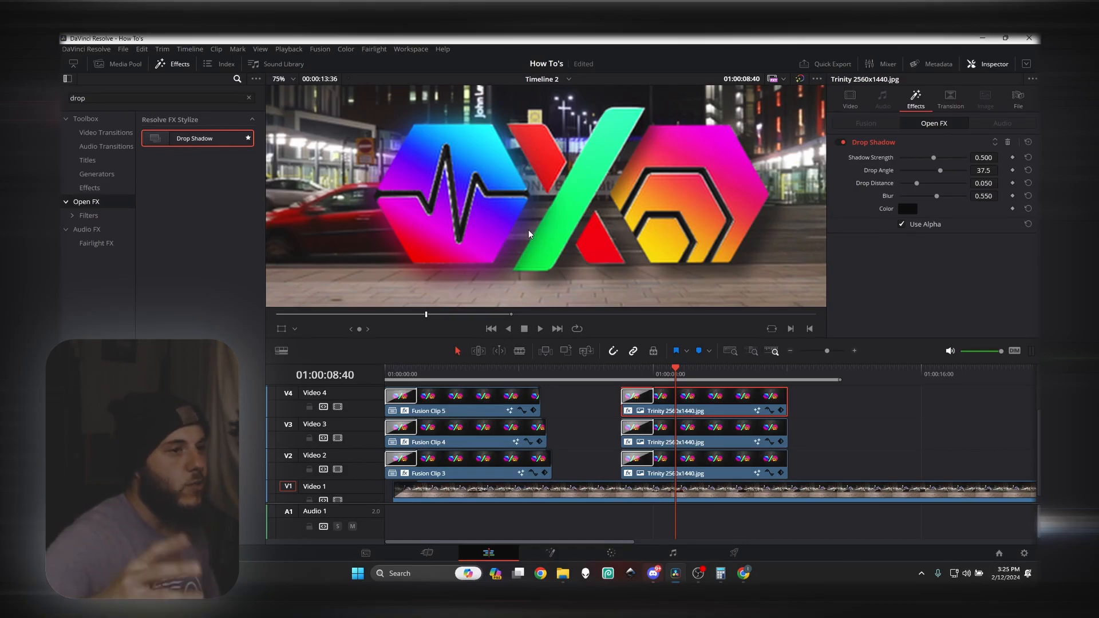
pyautogui.scroll(-3, 521, 230)
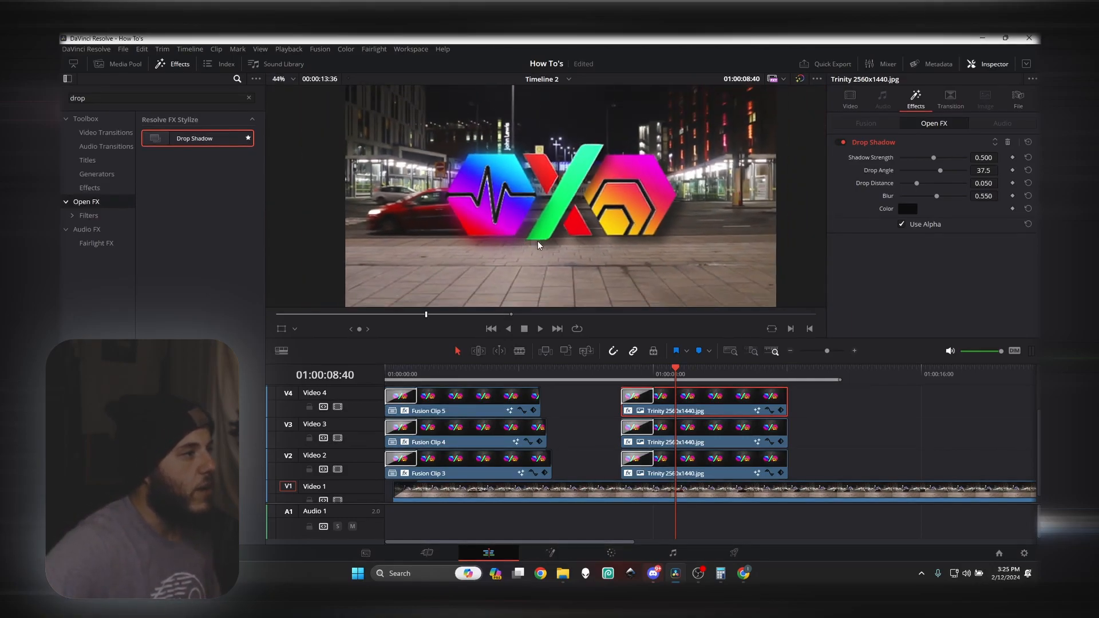
# Add the same Glow with Glow Size 31.5 in Fusion to the new logo clips on Video 3 and Video 2, then return to the timeline.
pyautogui.rightClick(713, 441)
pyautogui.click(762, 272)
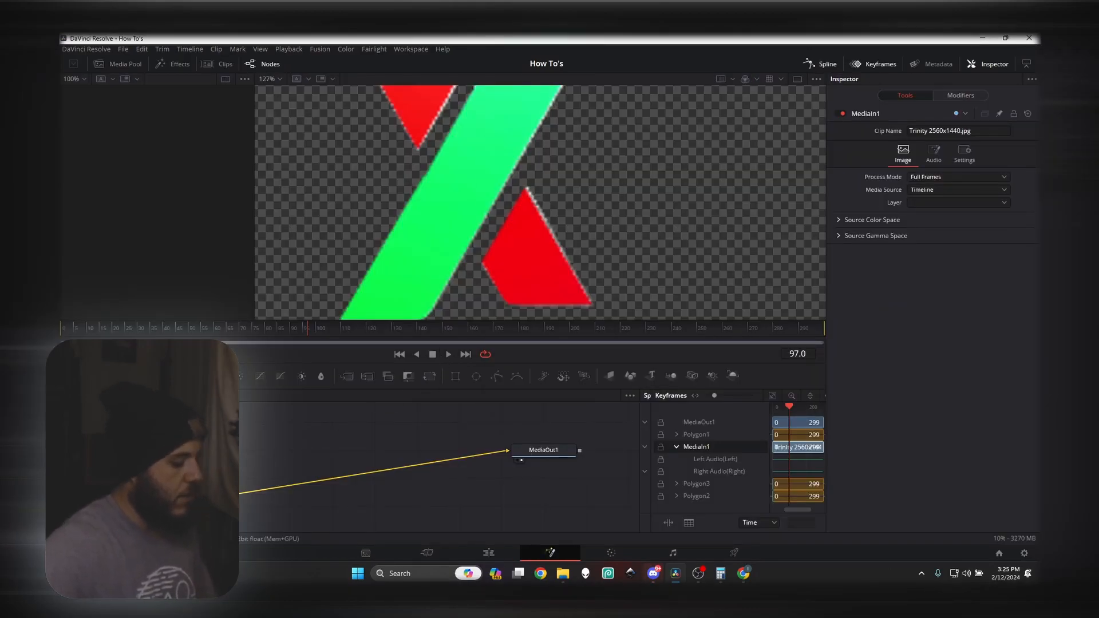
pyautogui.hotkey('shift', 'space')
pyautogui.write('drop')
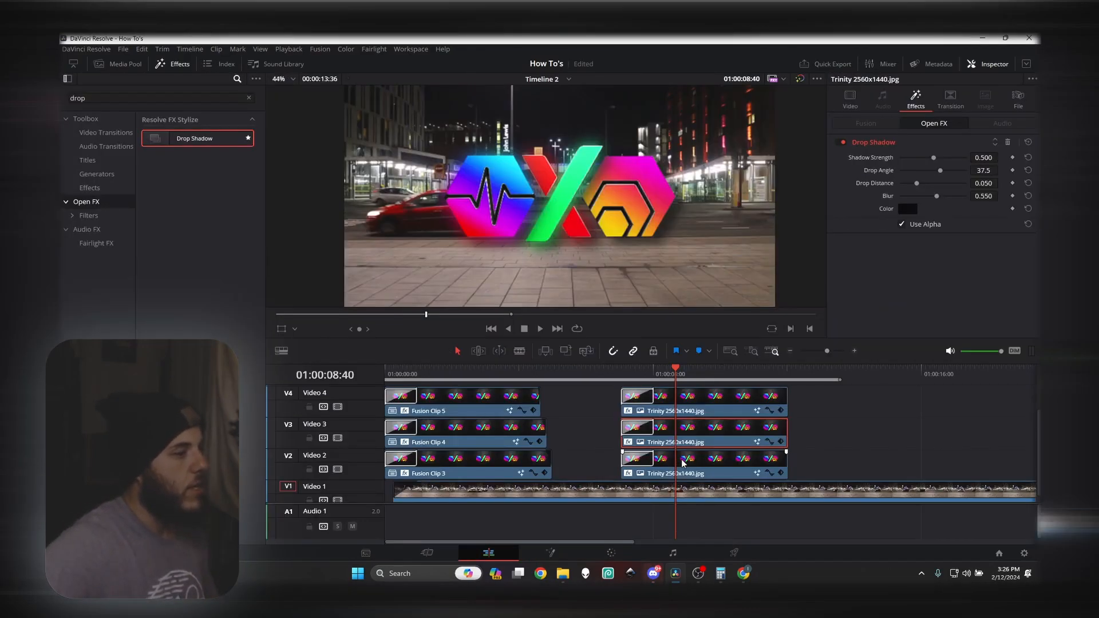
pyautogui.rightClick(683, 463)
pyautogui.click(754, 293)
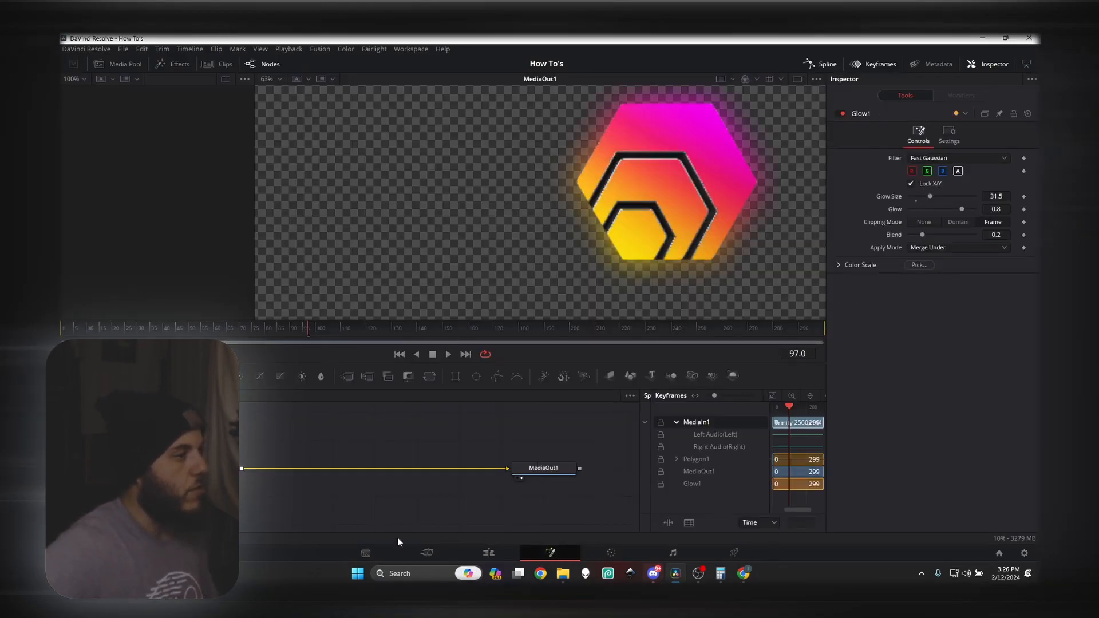
pyautogui.click(489, 553)
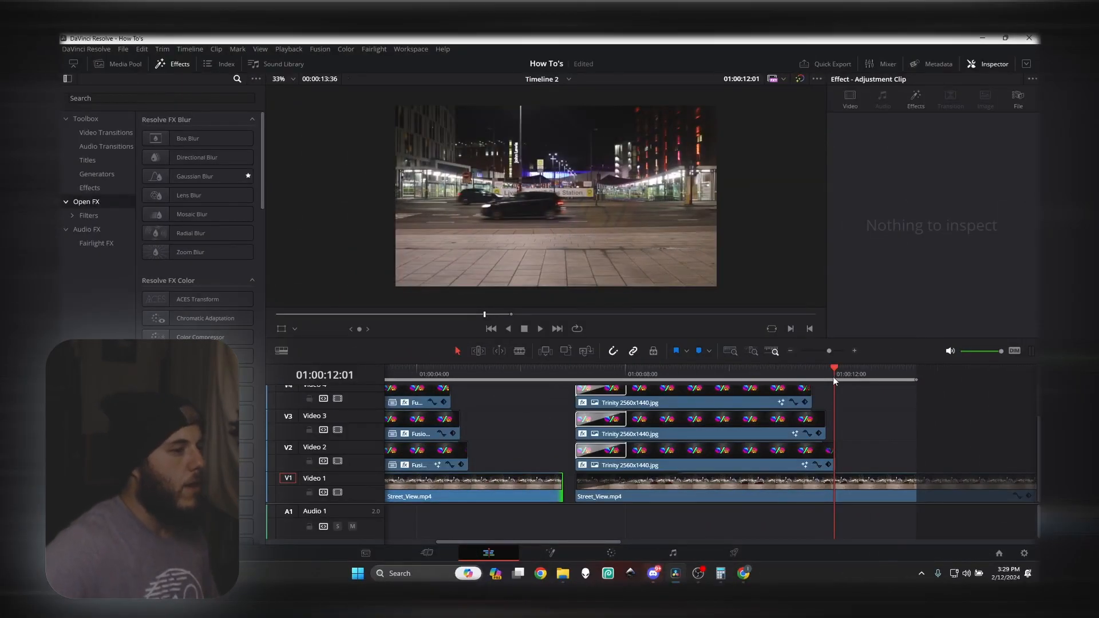
# Split the Street_View.mp4 clip on Video 1 at 01:00:12:03, where the Video 2 logo clip ends.
pyautogui.press('Right')
pyautogui.scroll(6, 826, 481)
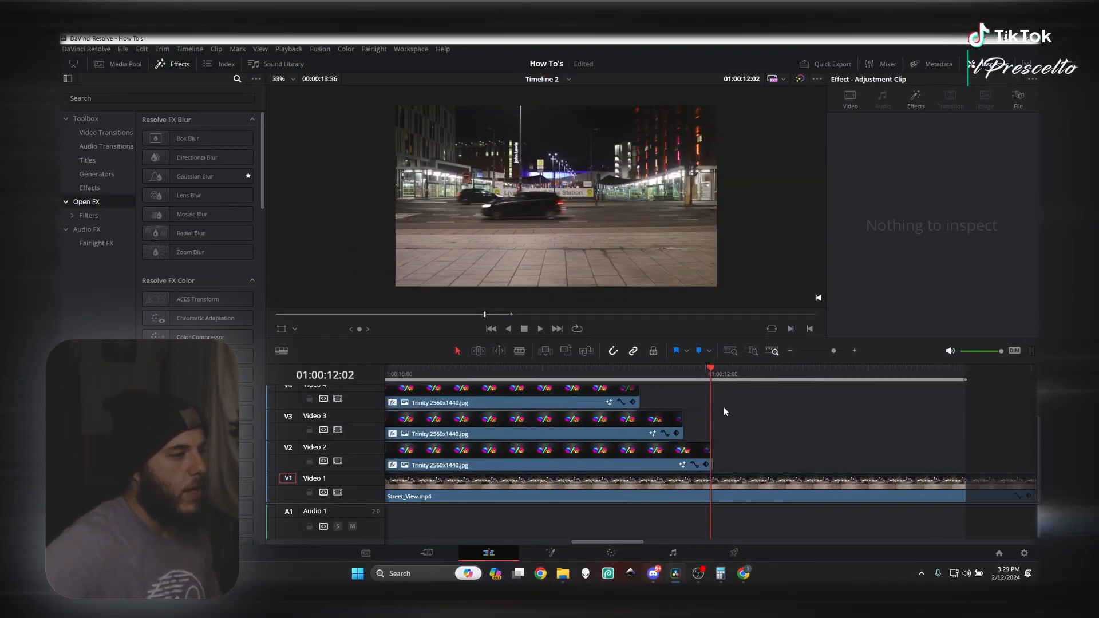
pyautogui.scroll(1, 724, 408)
pyautogui.click(719, 373)
pyautogui.click(713, 490)
pyautogui.hotkey('ctrl', 'b')
pyautogui.scroll(-1, 629, 481)
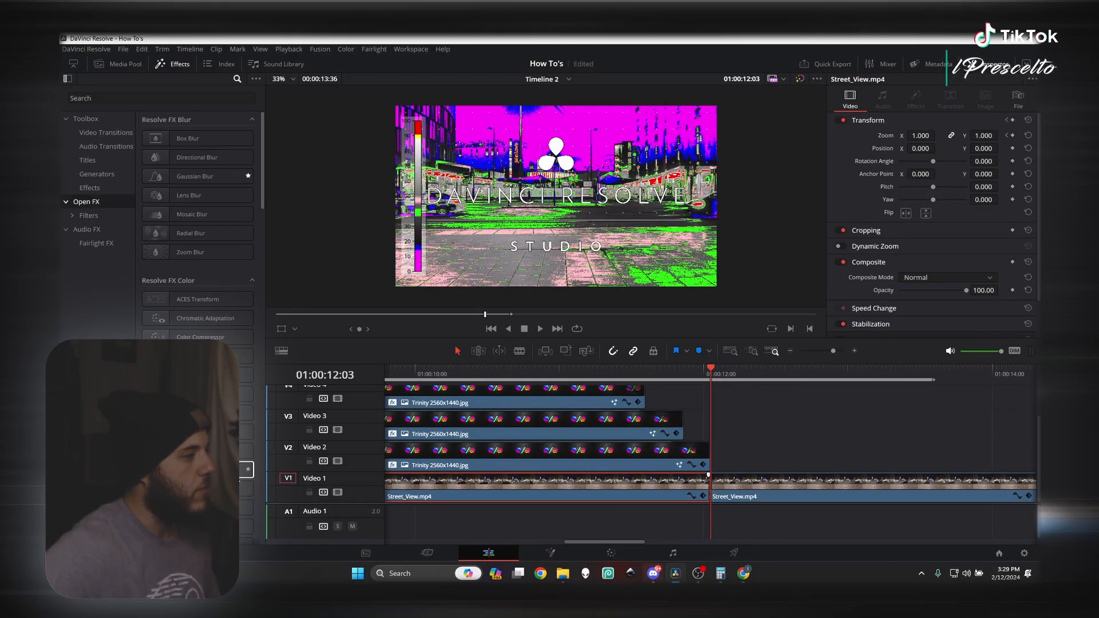
pyautogui.scroll(-1, 687, 488)
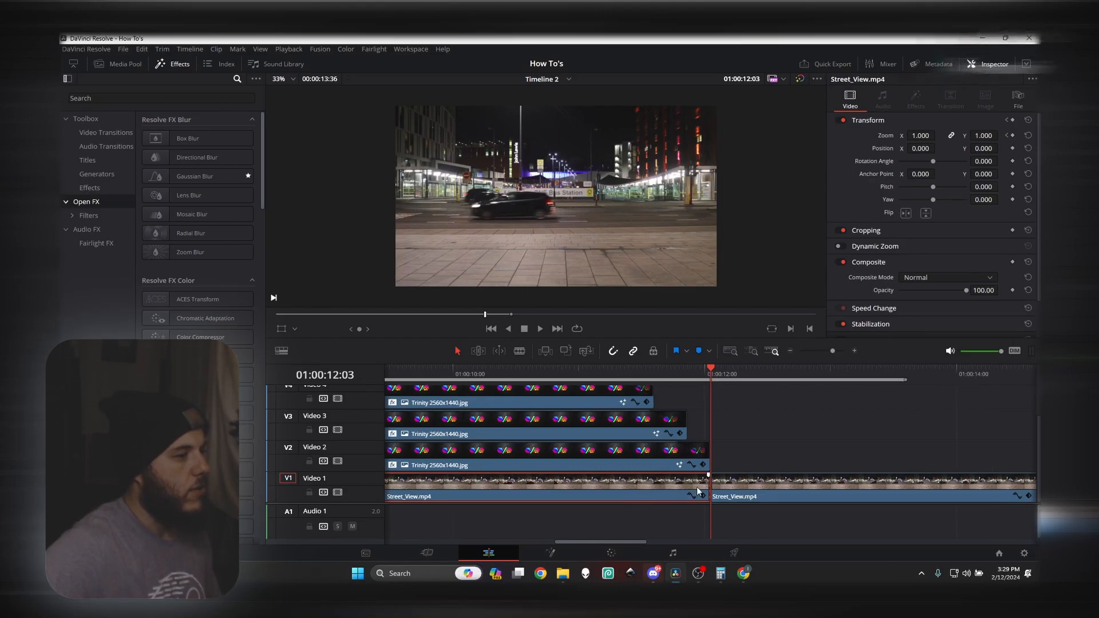
pyautogui.scroll(1, 698, 492)
pyautogui.scroll(-1, 696, 491)
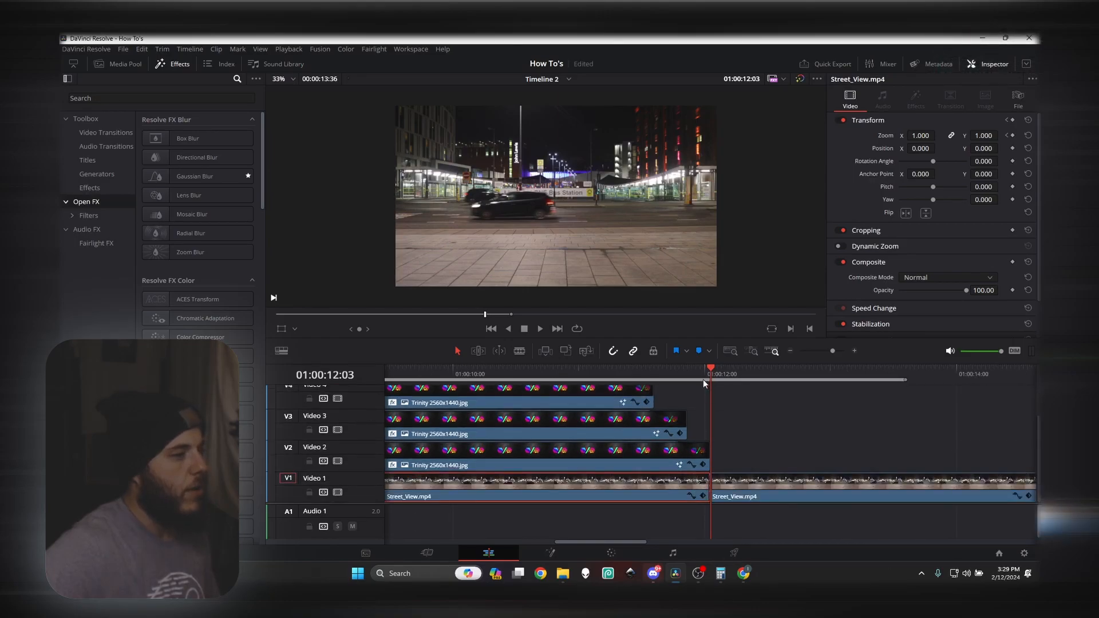
# Apply Gaussian Blur to the Street_View.mp4 segment beneath the logo, with unlinked strengths of 1.000 horizontal and 0.000 vertical.
pyautogui.click(688, 377)
pyautogui.scroll(-3, 664, 473)
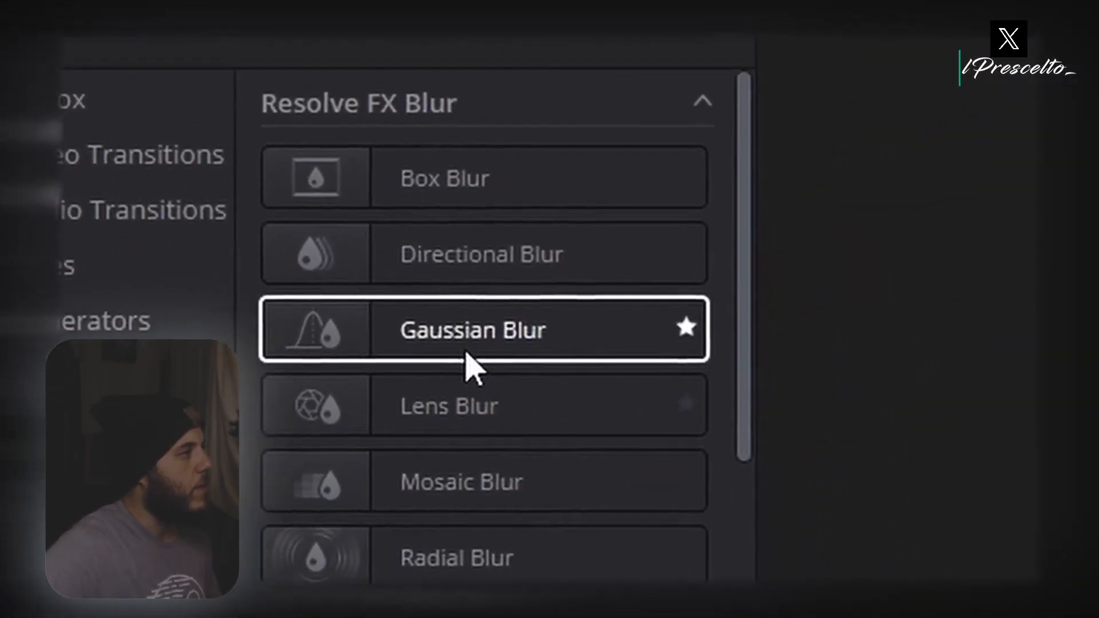
pyautogui.moveTo(191, 181); pyautogui.dragTo(530, 270)
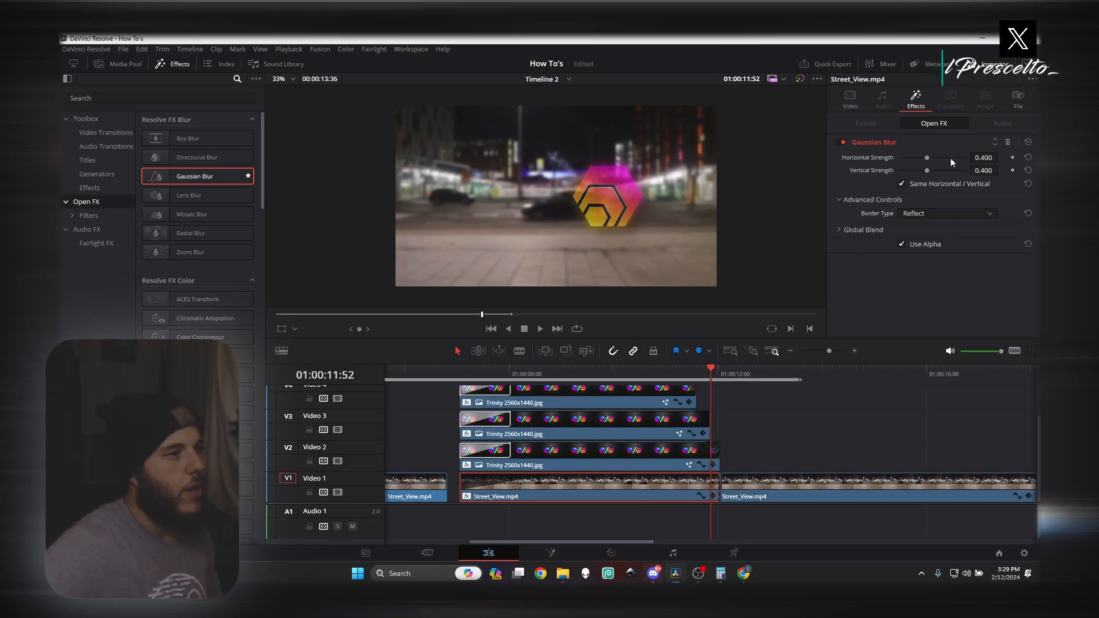
pyautogui.click(902, 183)
pyautogui.moveTo(924, 170); pyautogui.dragTo(968, 158)
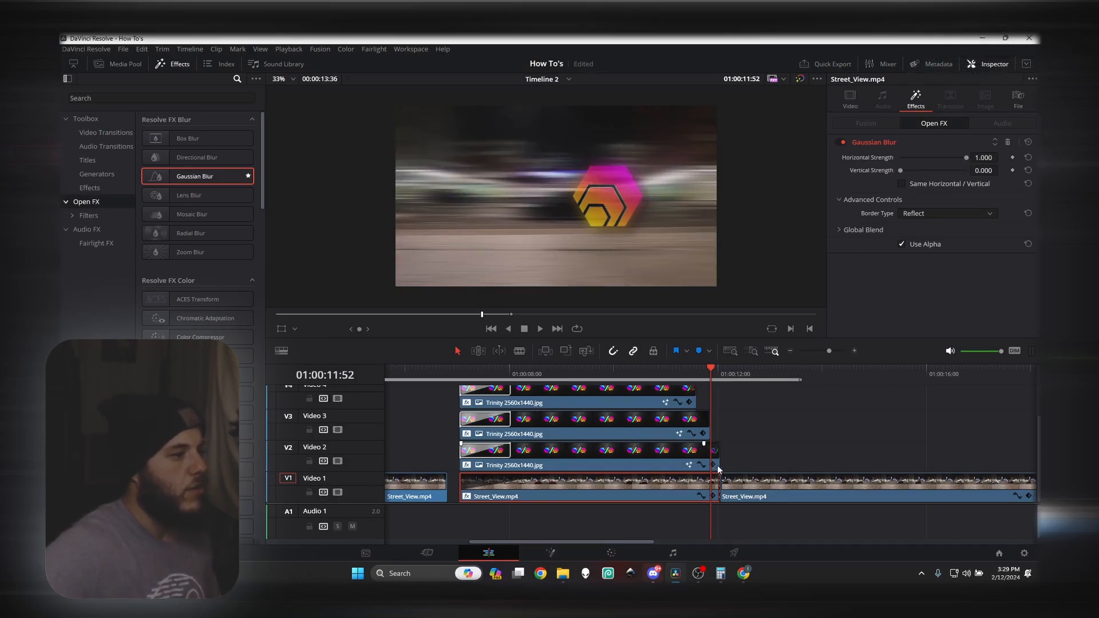
# Keyframe the Gaussian Blur's Global Blend from 1.000 at 01:00:11:19 to 0 at 01:00:12:03.
pyautogui.click(841, 229)
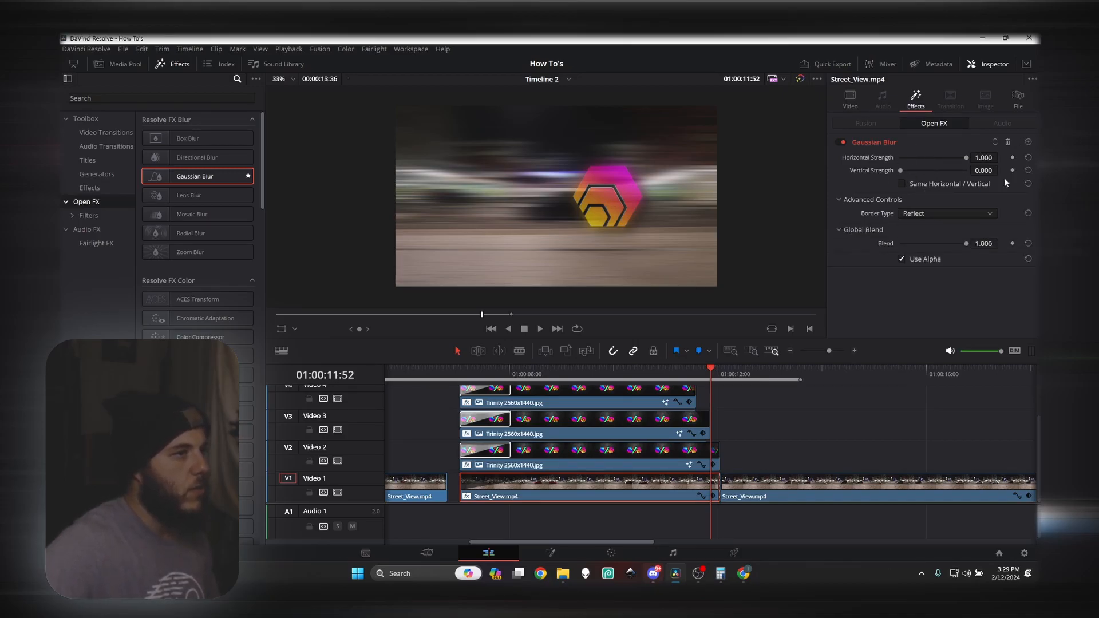
pyautogui.moveTo(697, 382); pyautogui.dragTo(467, 390)
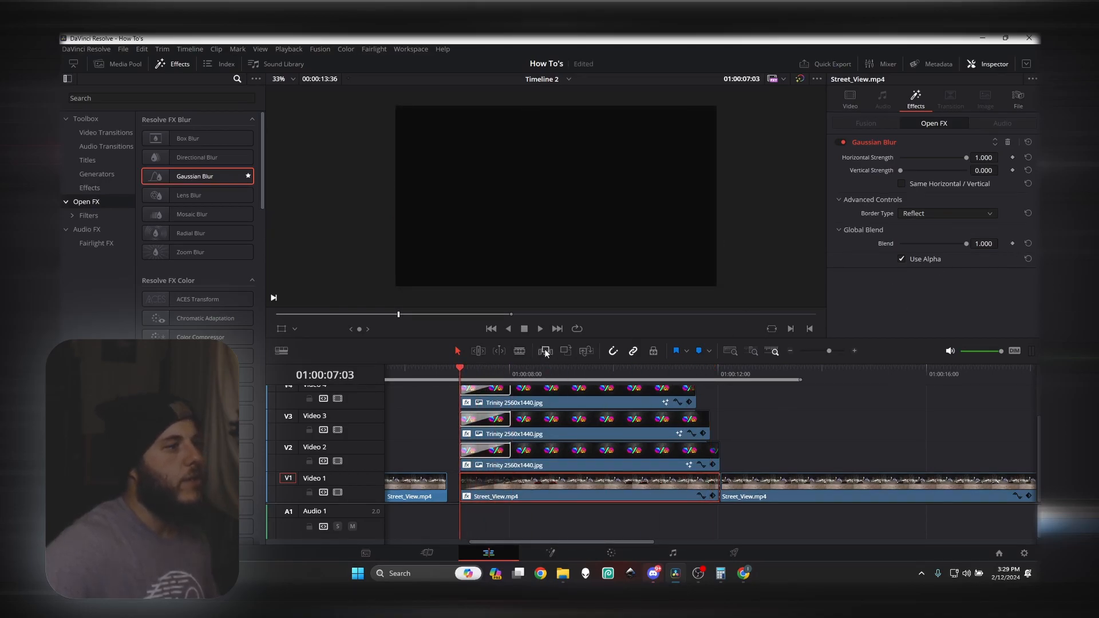
pyautogui.moveTo(561, 373); pyautogui.dragTo(728, 370)
pyautogui.scroll(4, 710, 412)
pyautogui.scroll(2, 734, 395)
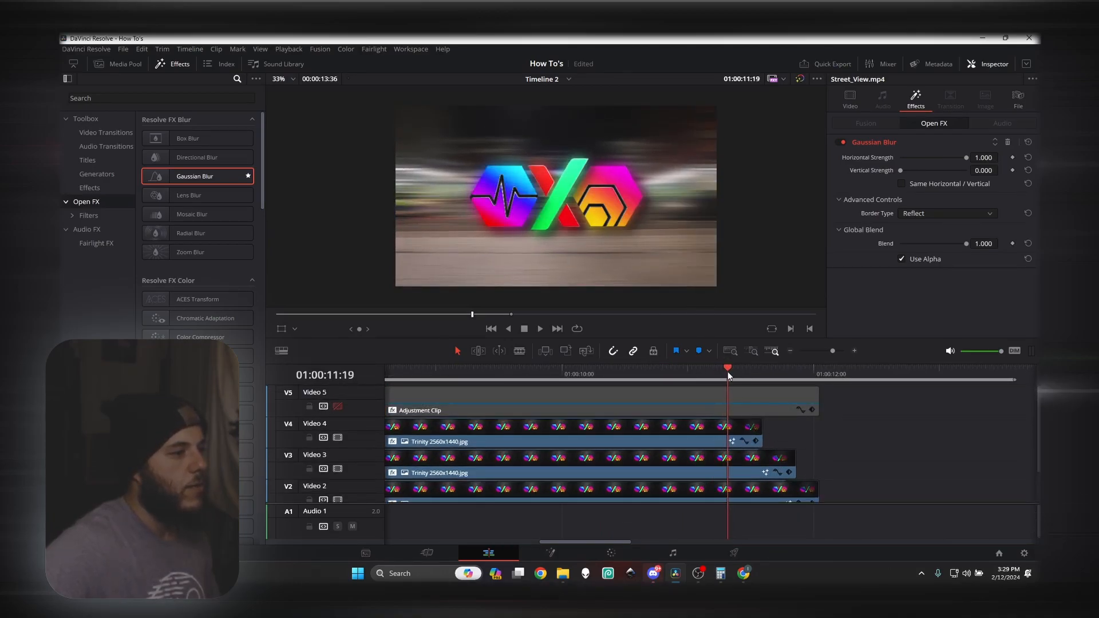
pyautogui.scroll(-2, 733, 447)
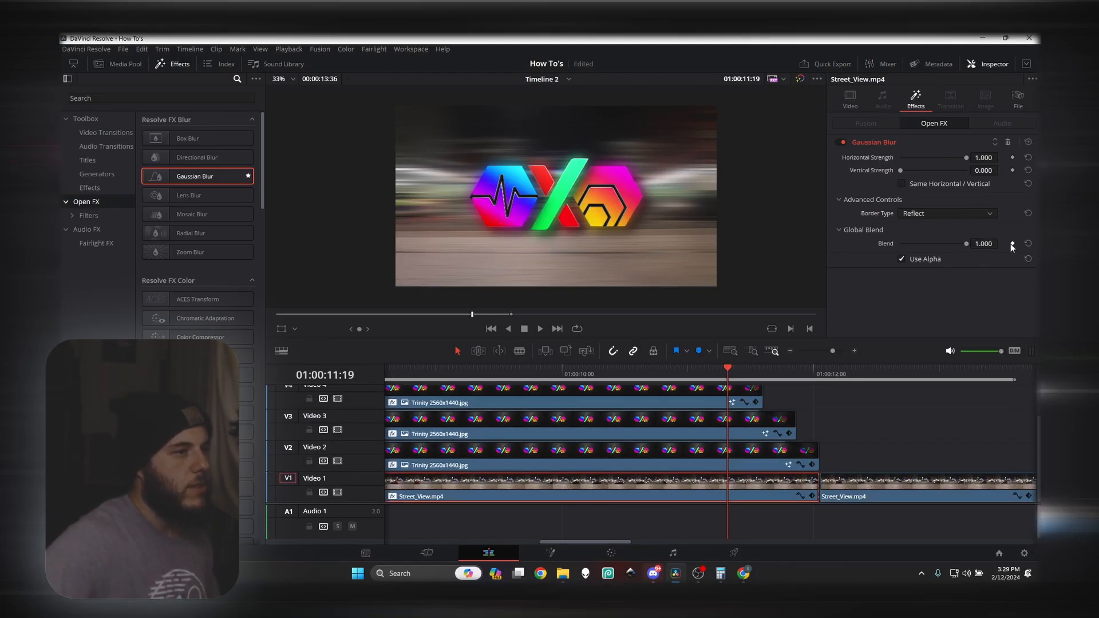
pyautogui.moveTo(729, 365); pyautogui.dragTo(821, 376)
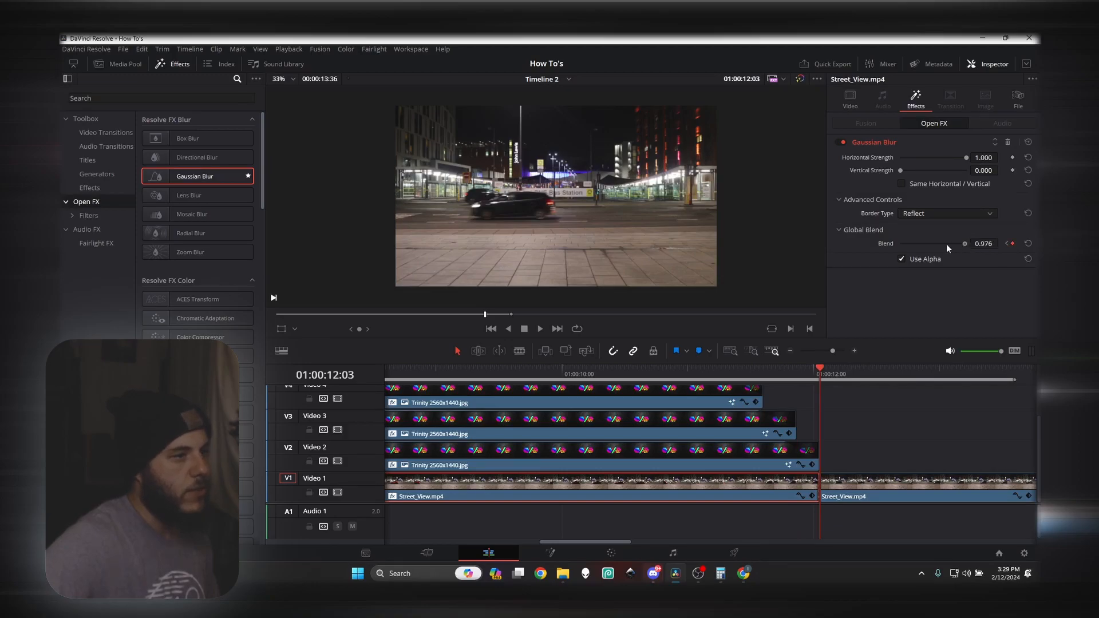
pyautogui.click(984, 245)
pyautogui.write('0')
# Preview the blur fading out as the logo leaves, and replay the whole animation from 01:00:07:03.
pyautogui.click(714, 375)
pyautogui.press('space')
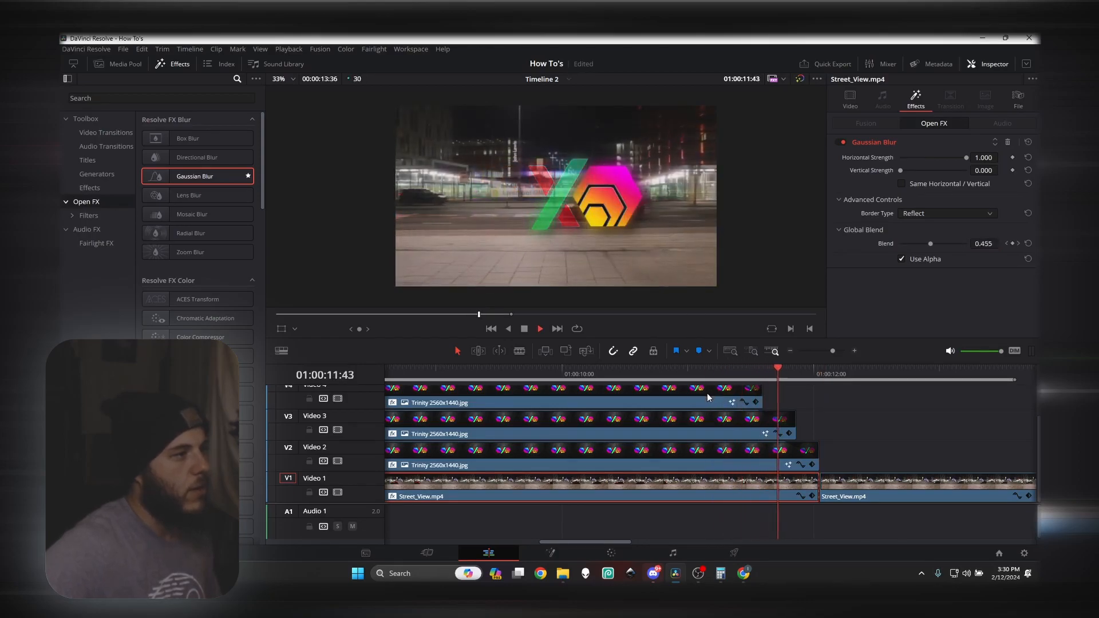
pyautogui.press('space')
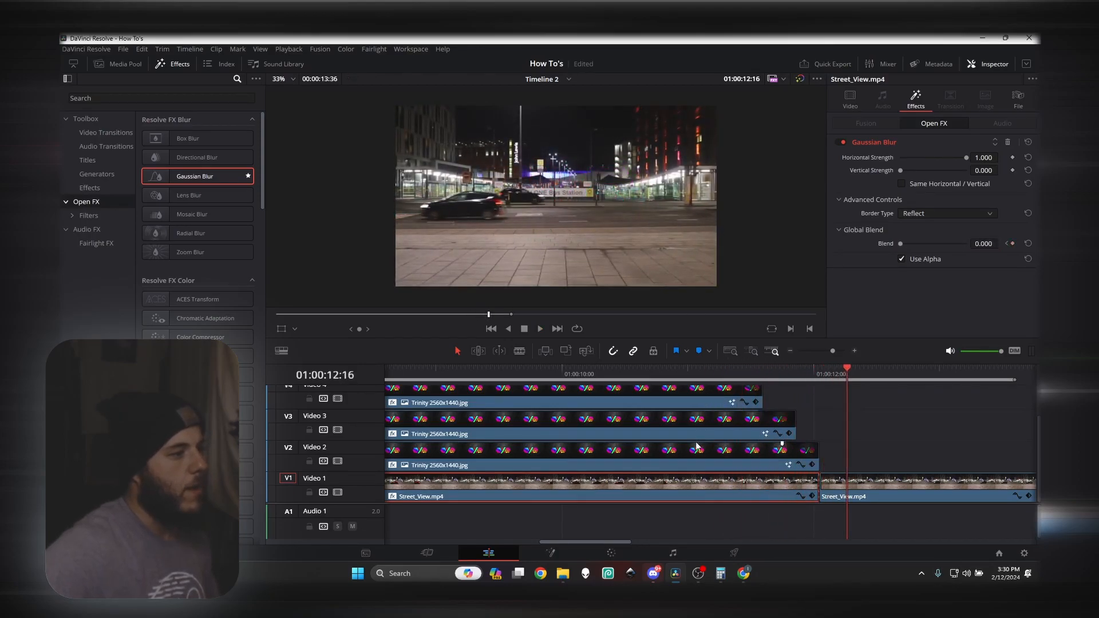
pyautogui.scroll(-5, 698, 444)
pyautogui.click(493, 376)
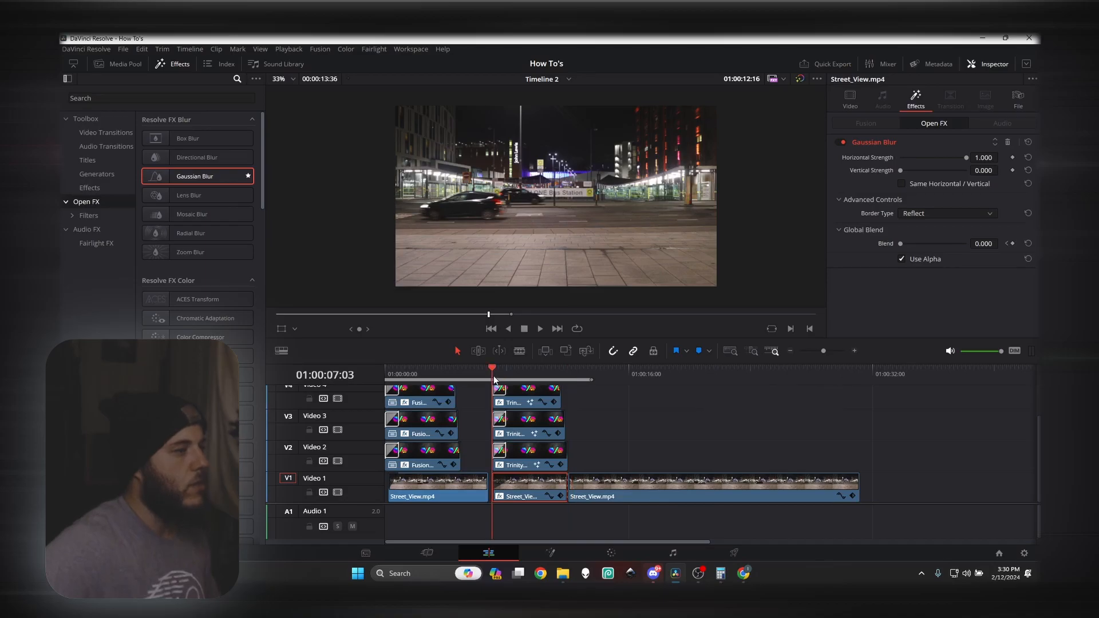
pyautogui.press('space')
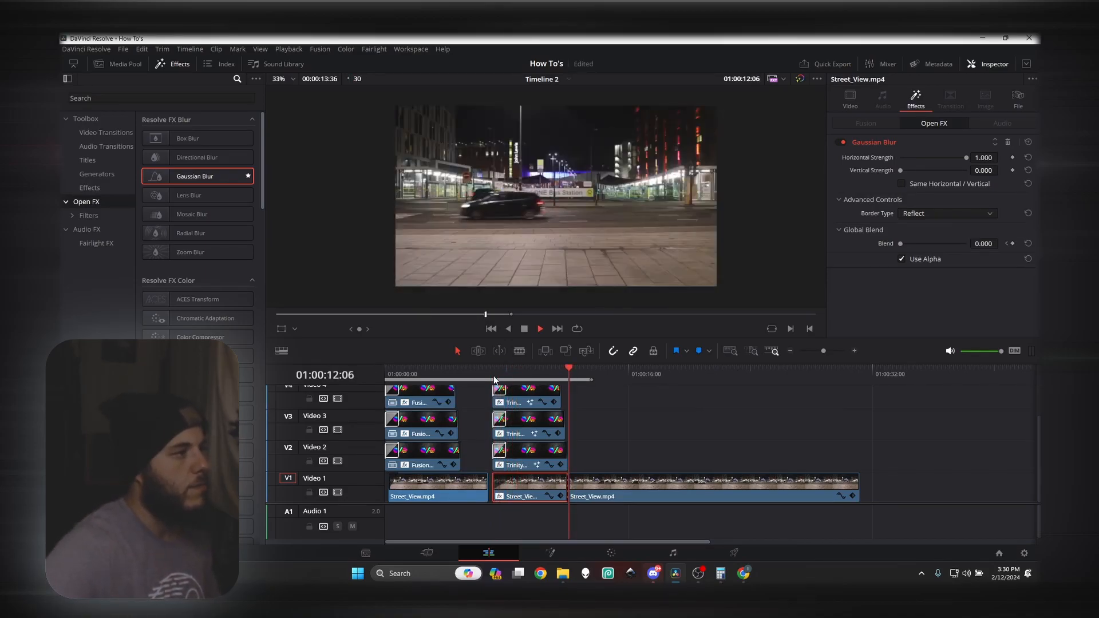
pyautogui.press('space')
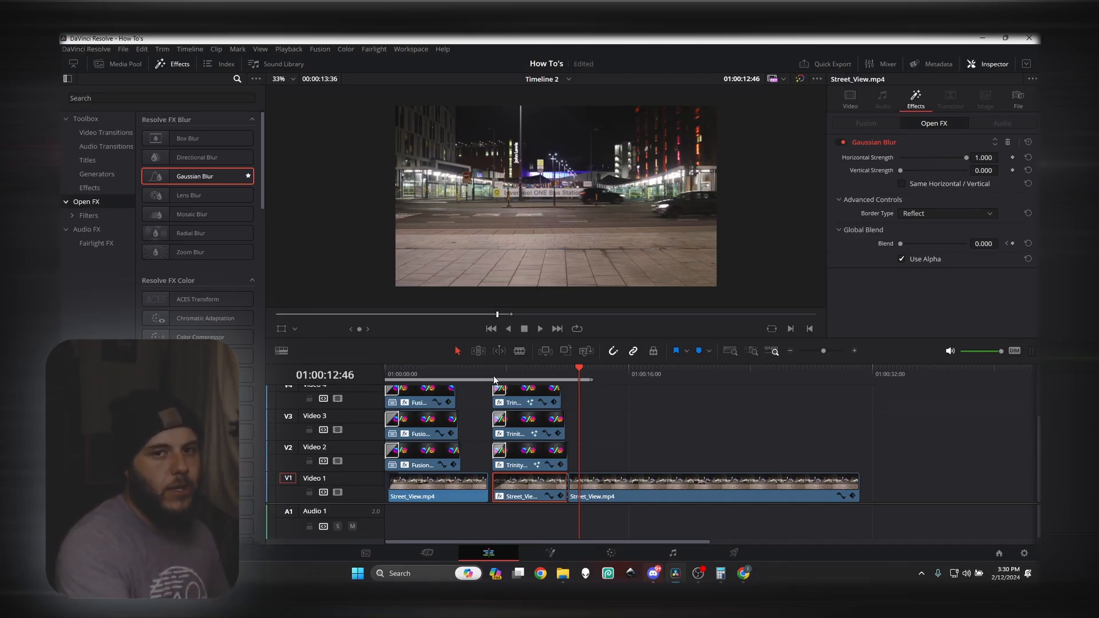
# Display the logo over the blurred background and open the source image Trinity 2560x1440.jpg from the media pool for comparison.
pyautogui.click(521, 374)
pyautogui.click(123, 64)
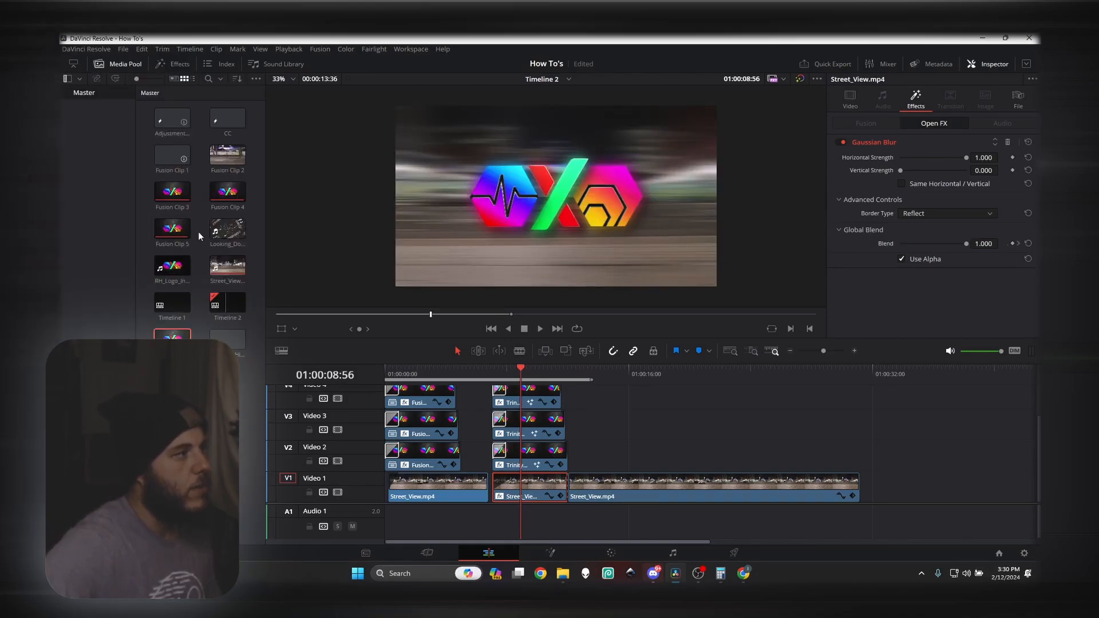
pyautogui.doubleClick(173, 339)
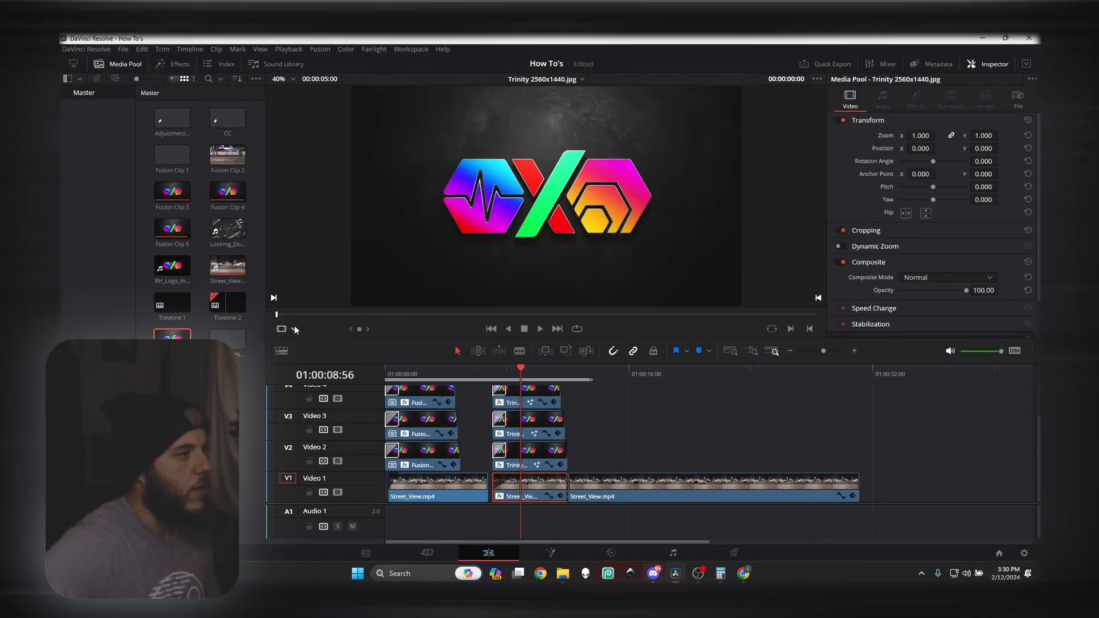
# Return the playhead to 01:00:07:03, re-enable the Video 5 adjustment track and start playing the animation.
pyautogui.moveTo(508, 371); pyautogui.dragTo(487, 381)
pyautogui.scroll(2, 529, 417)
pyautogui.scroll(-2, 521, 427)
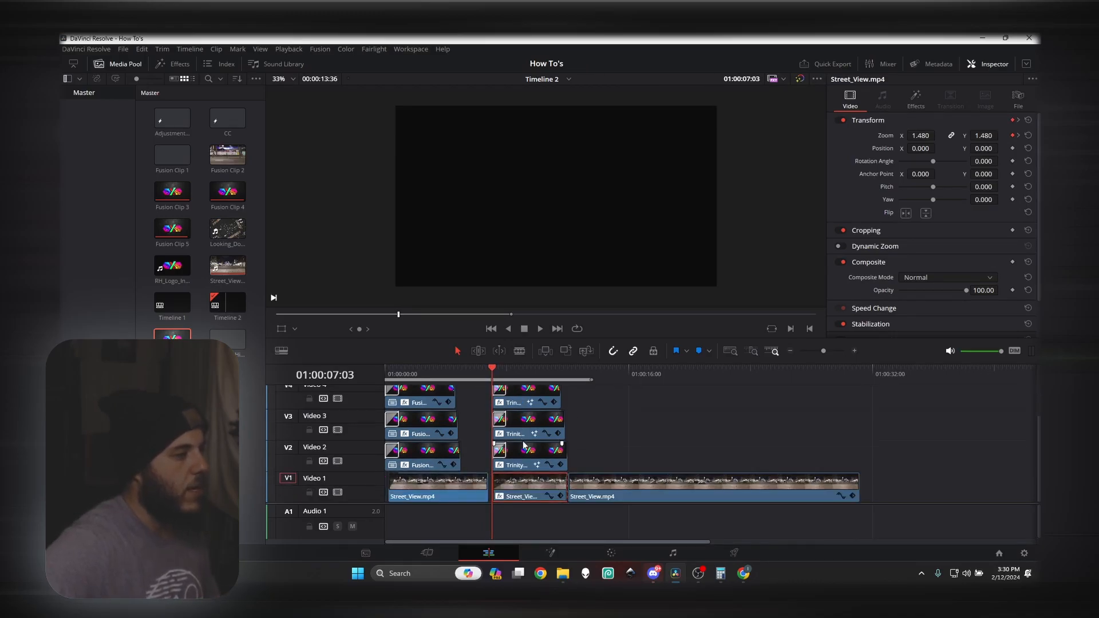
pyautogui.scroll(2, 518, 464)
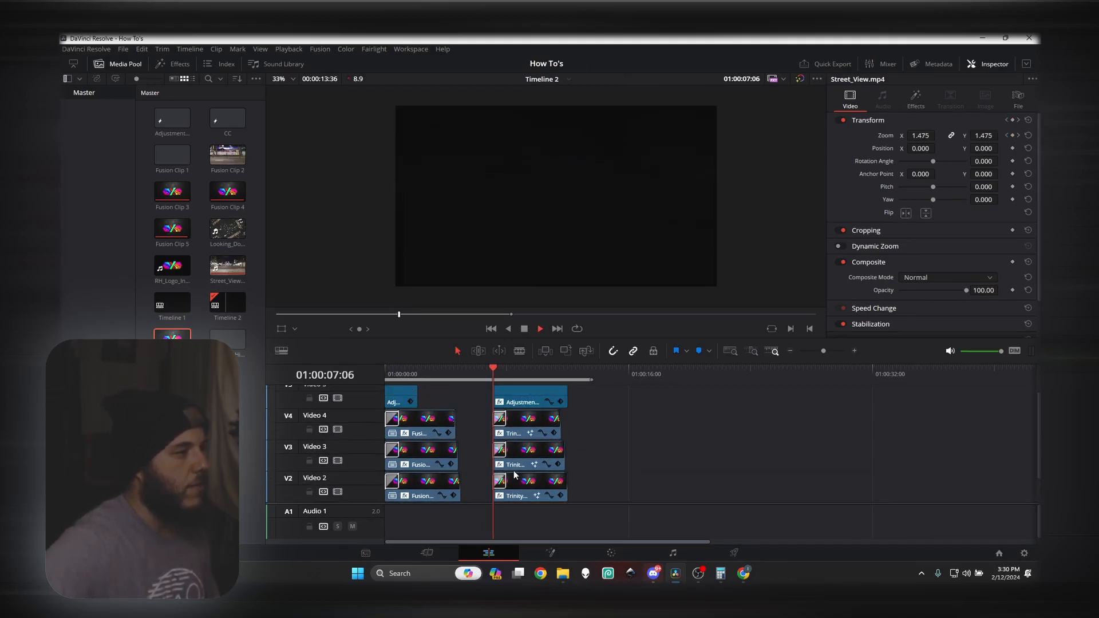